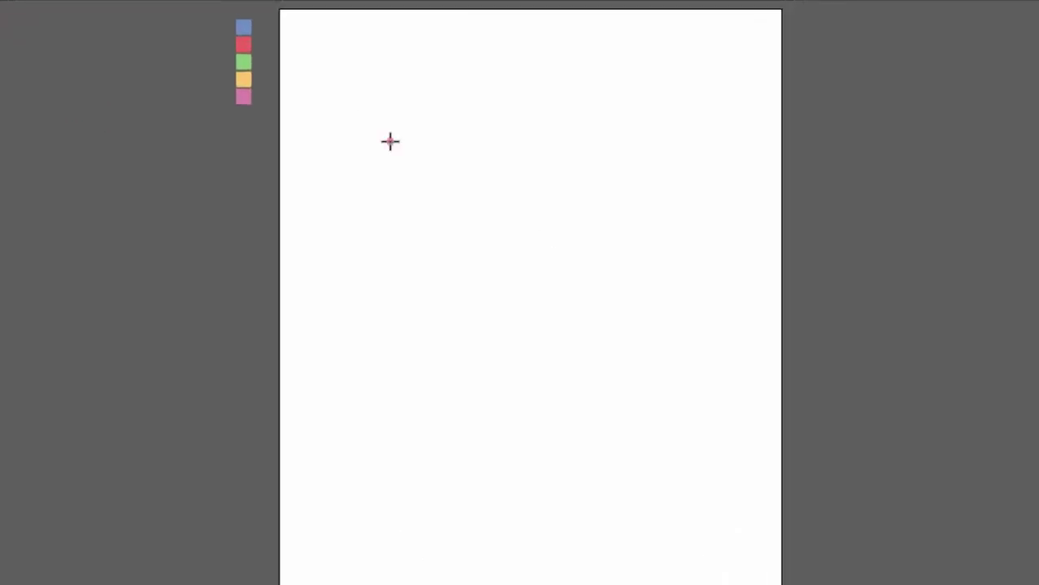
Create a 3.5 × 2 in (252 × 144 px) grey rectangle on the artboard
click(402, 182)
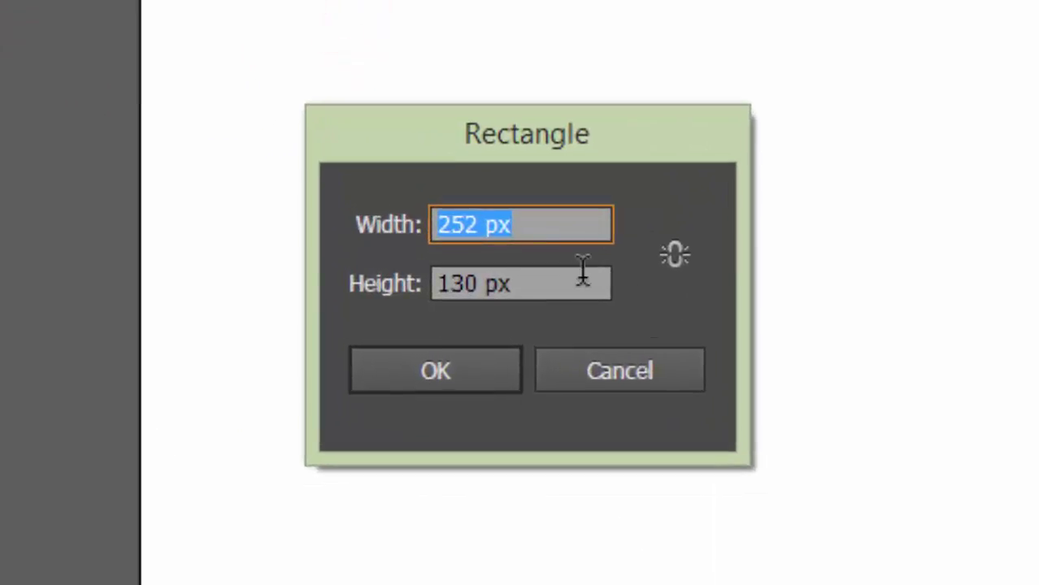
text(3.5")
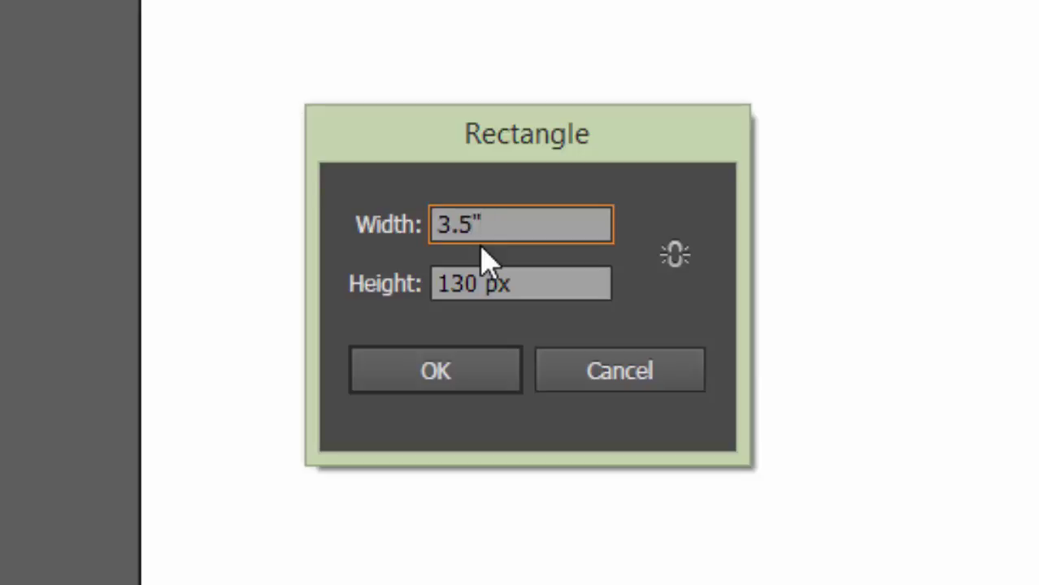
key(Tab)
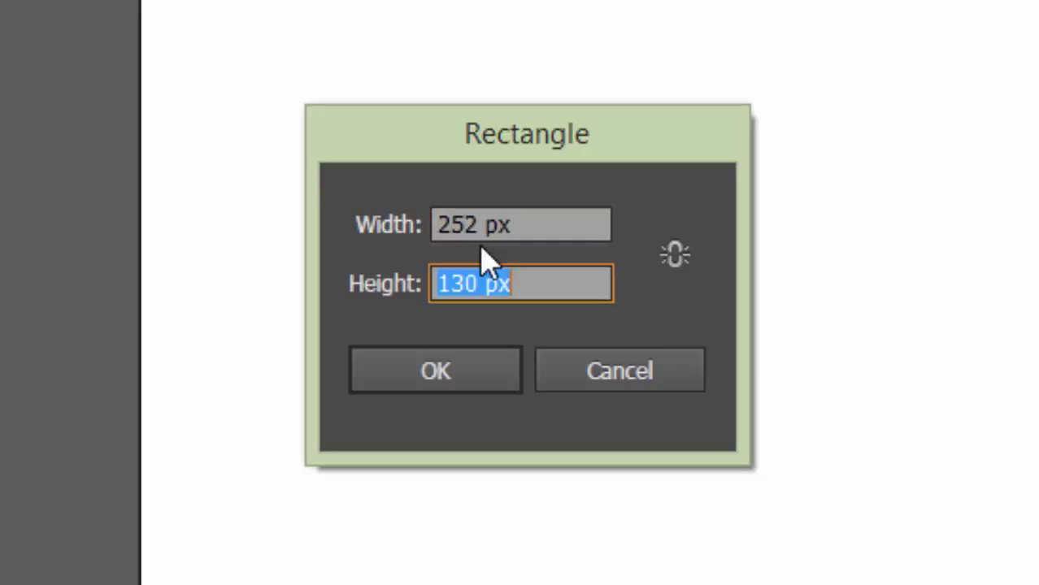
text(2)
key(Tab)
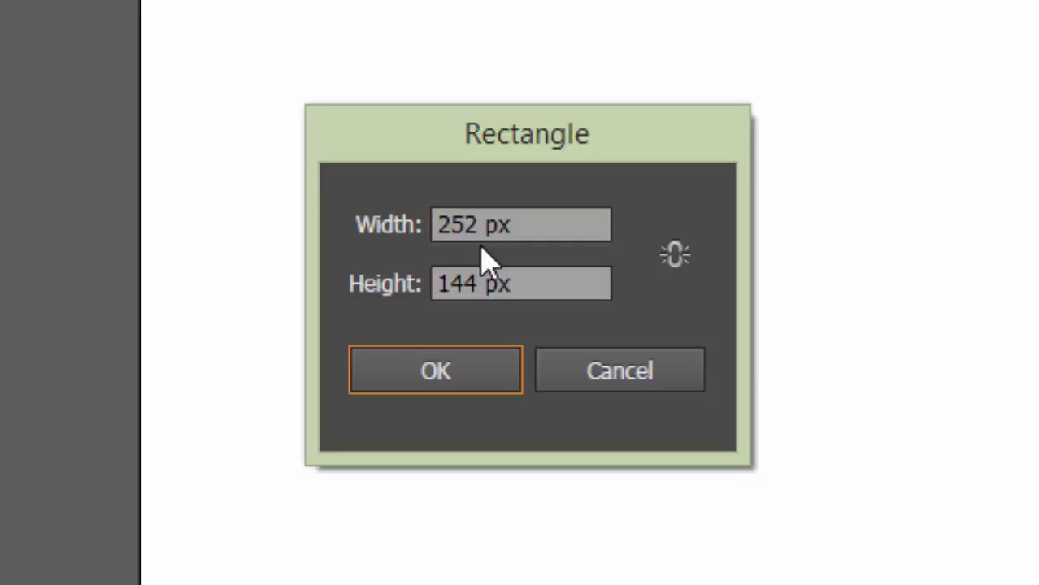
key(Tab)
key(shift+Tab)
key(Return)
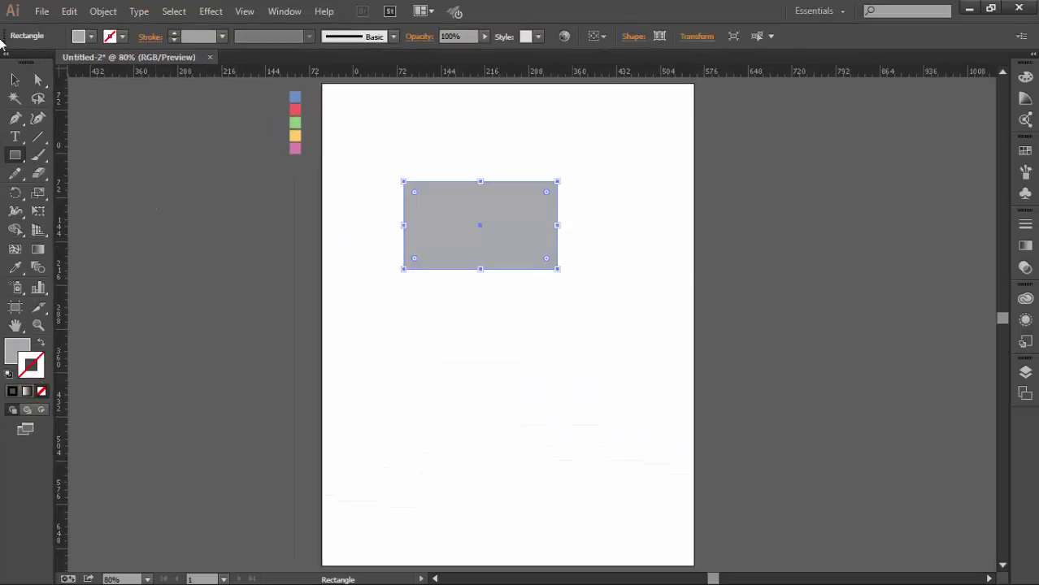
click(14, 79)
Zoom in on the card, show rulers and set the ruler origin at its top-left corner
click(339, 125)
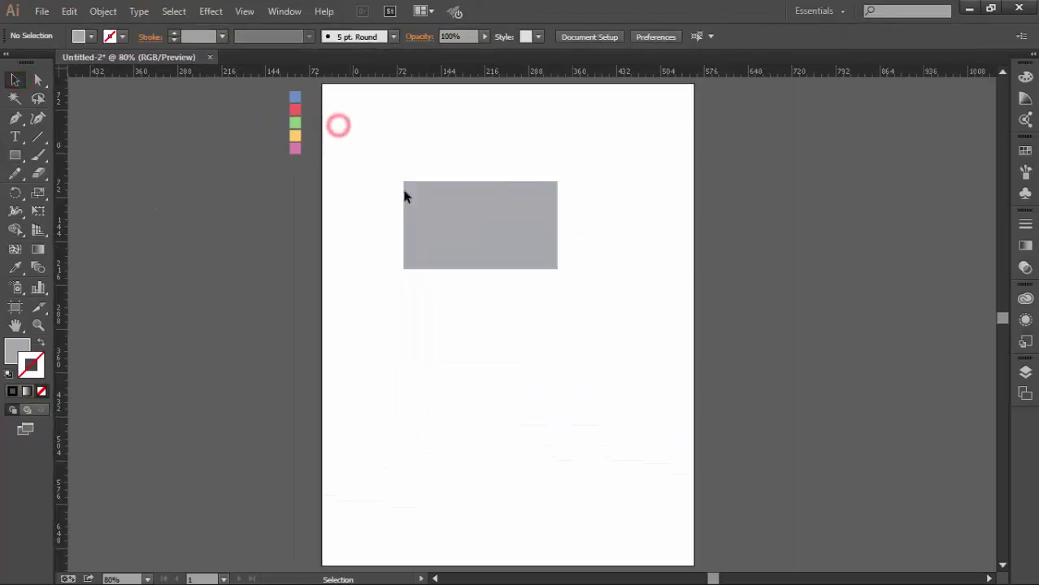
key(z)
mouse_move(485, 222)
mouse_down()
mouse_move(435, 145)
mouse_move(571, 234)
mouse_up()
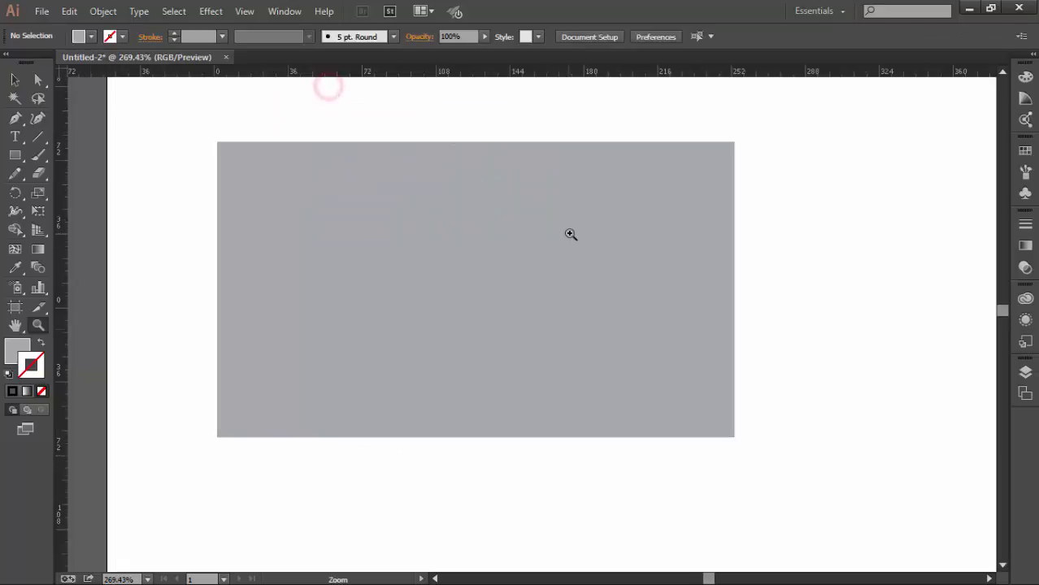
click(14, 79)
click(246, 12)
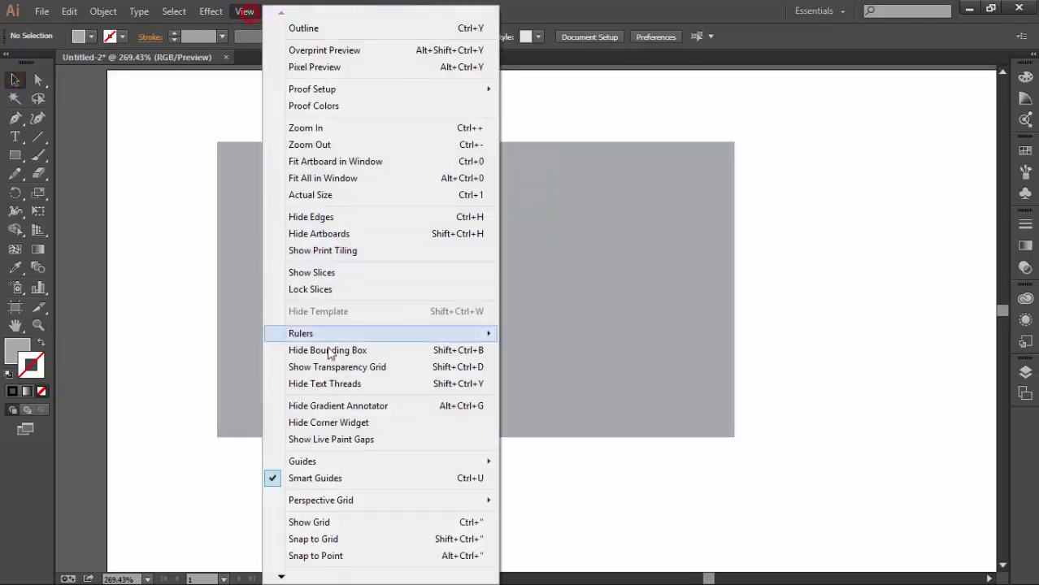
mouse_move(381, 333)
click(542, 334)
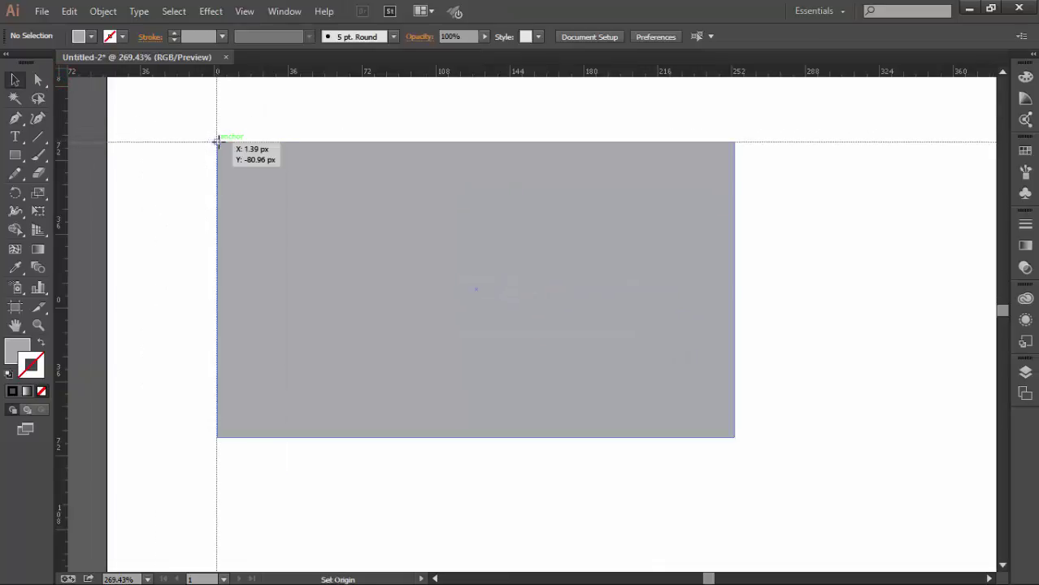
drag(62, 71, 217, 142)
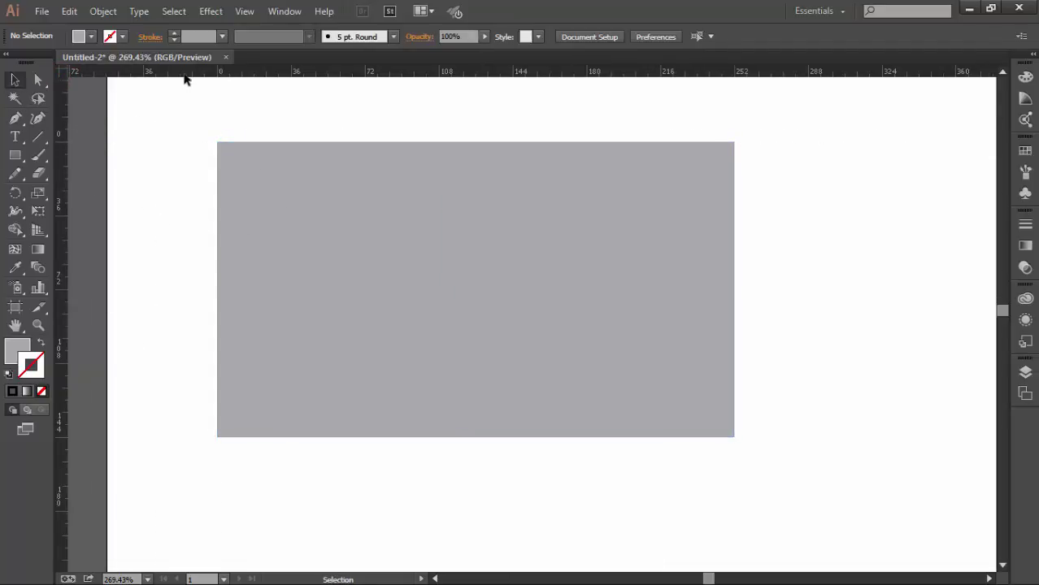
Drag horizontal guides across the card, including along its top and bottom edges
drag(186, 75, 216, 143)
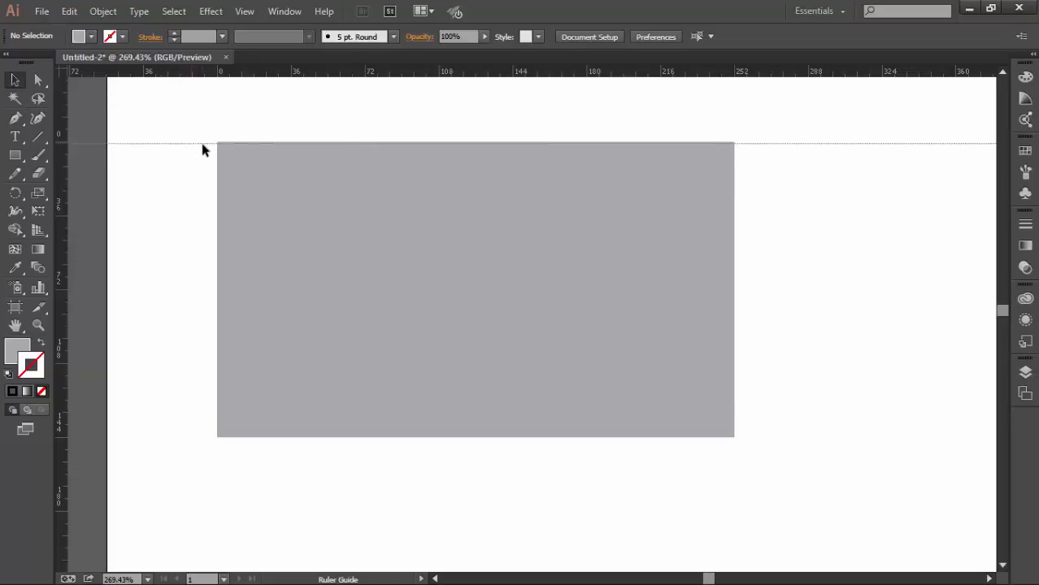
mouse_move(268, 73)
mouse_down()
mouse_move(271, 225)
mouse_move(282, 203)
mouse_up()
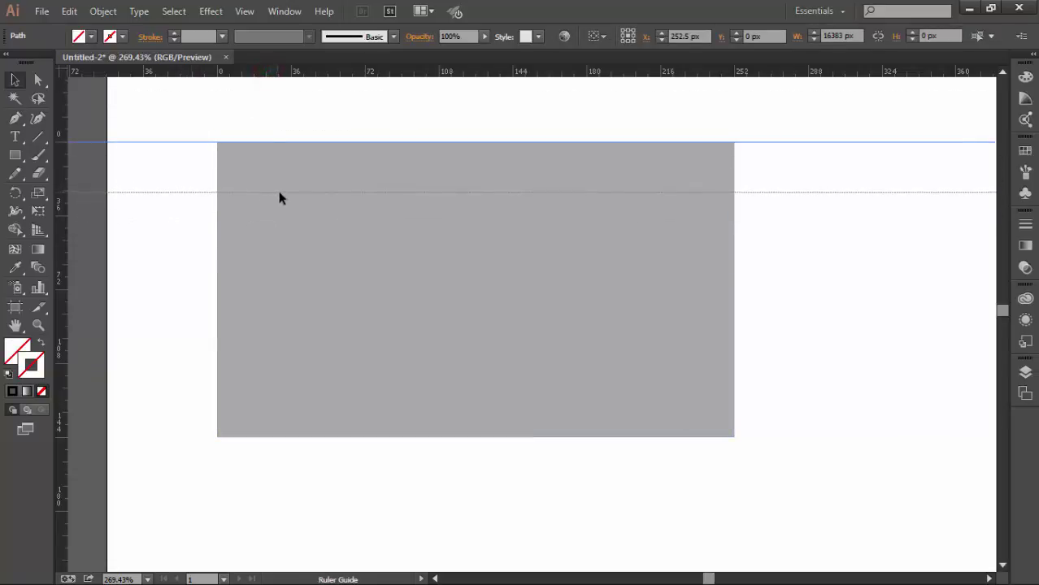
mouse_move(318, 72)
mouse_down()
mouse_move(324, 258)
mouse_move(332, 254)
mouse_up()
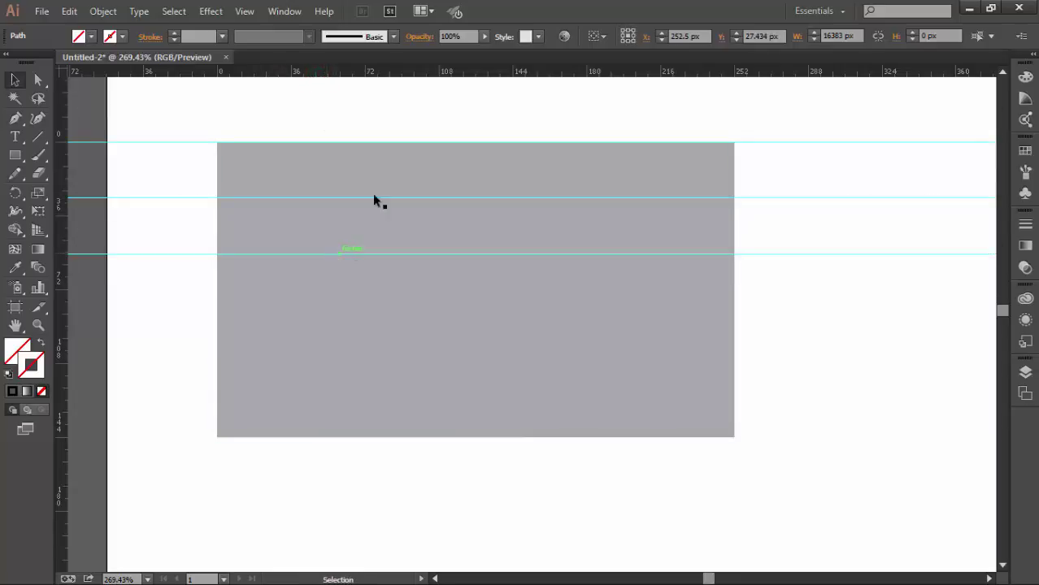
drag(404, 89, 436, 314)
key(ctrl+a)
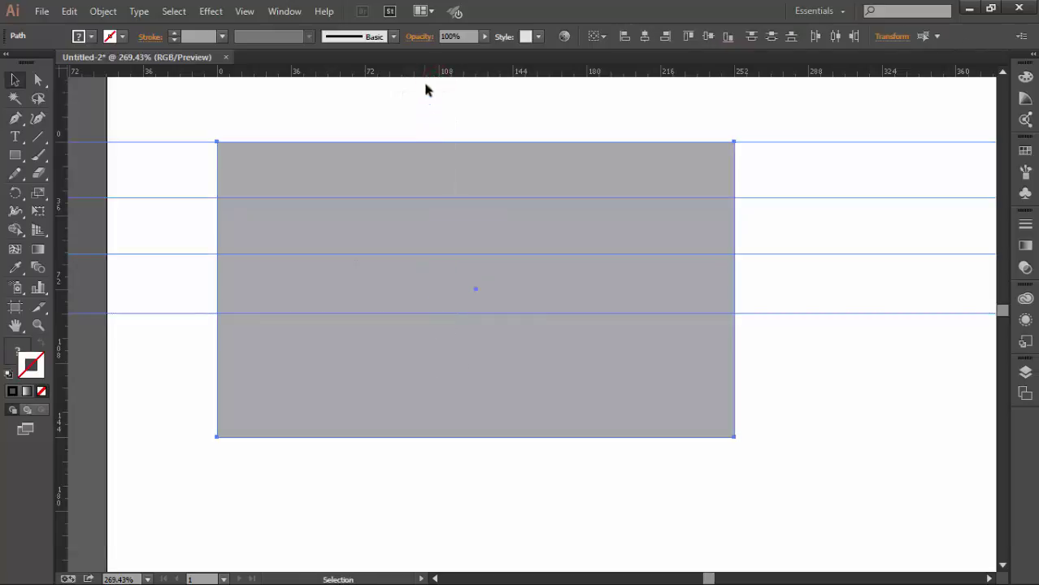
mouse_move(431, 71)
mouse_down()
mouse_move(441, 334)
mouse_move(461, 387)
mouse_up()
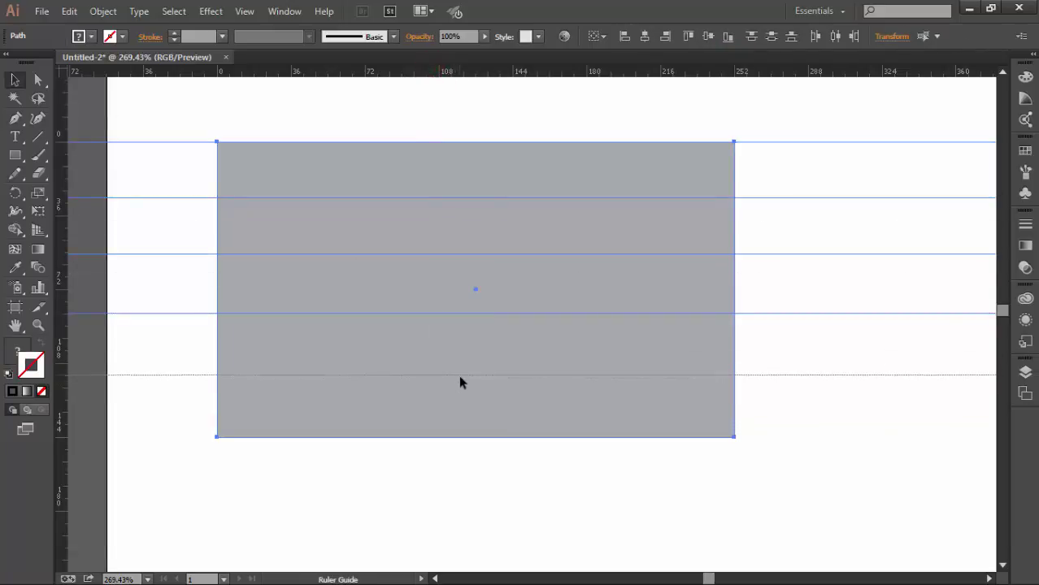
drag(461, 387, 464, 375)
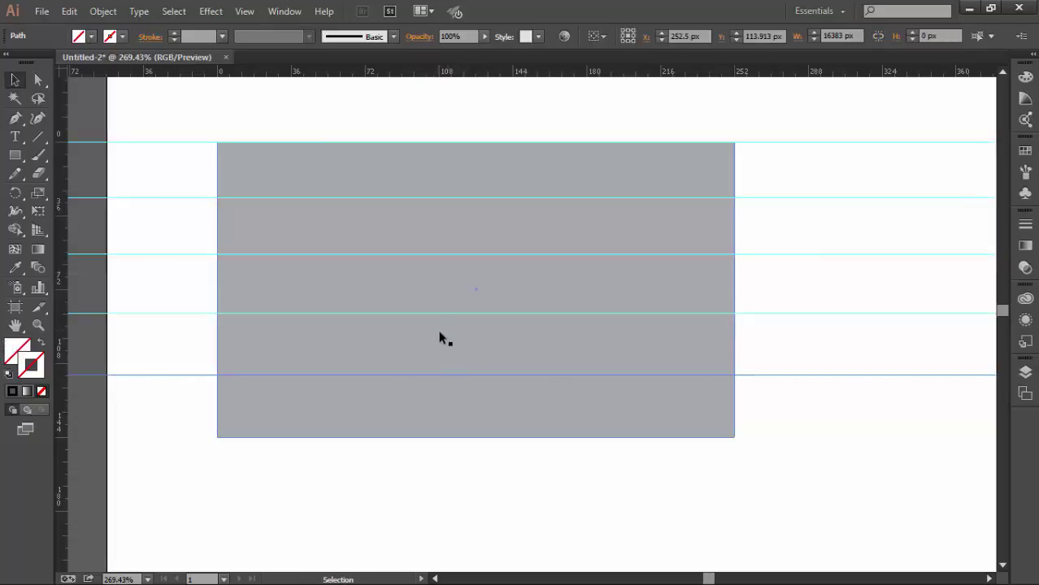
drag(431, 314, 432, 317)
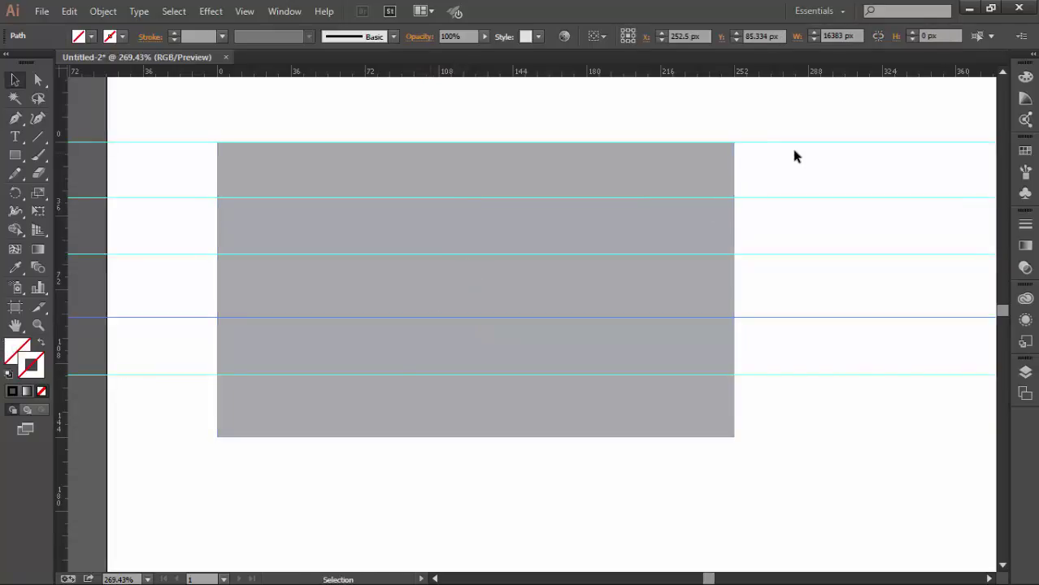
click(809, 164)
drag(360, 74, 417, 438)
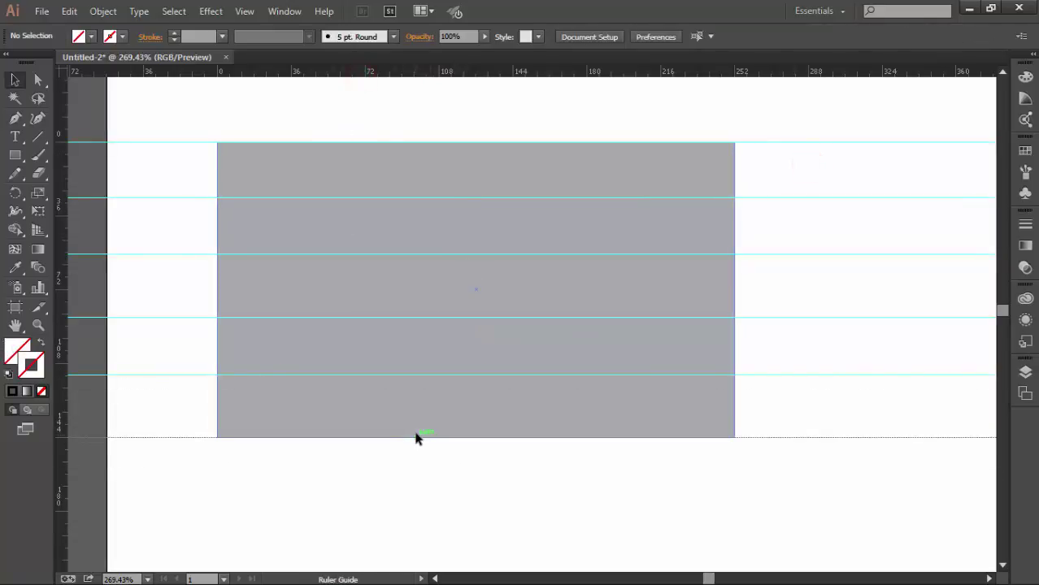
click(911, 535)
Add a vertical guide two-thirds across the card and select the grey rectangle
drag(66, 293, 548, 282)
click(867, 181)
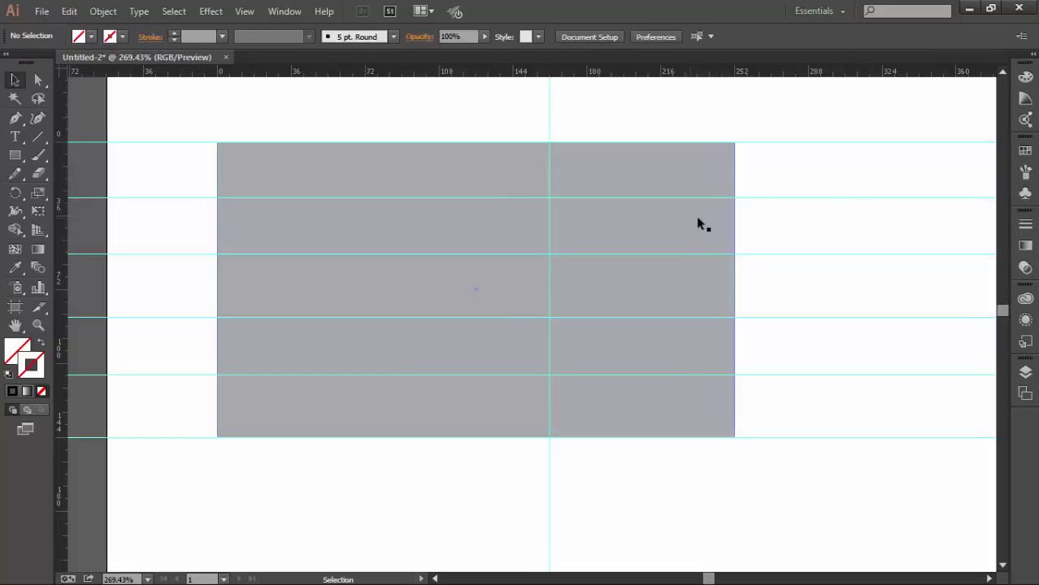
click(676, 183)
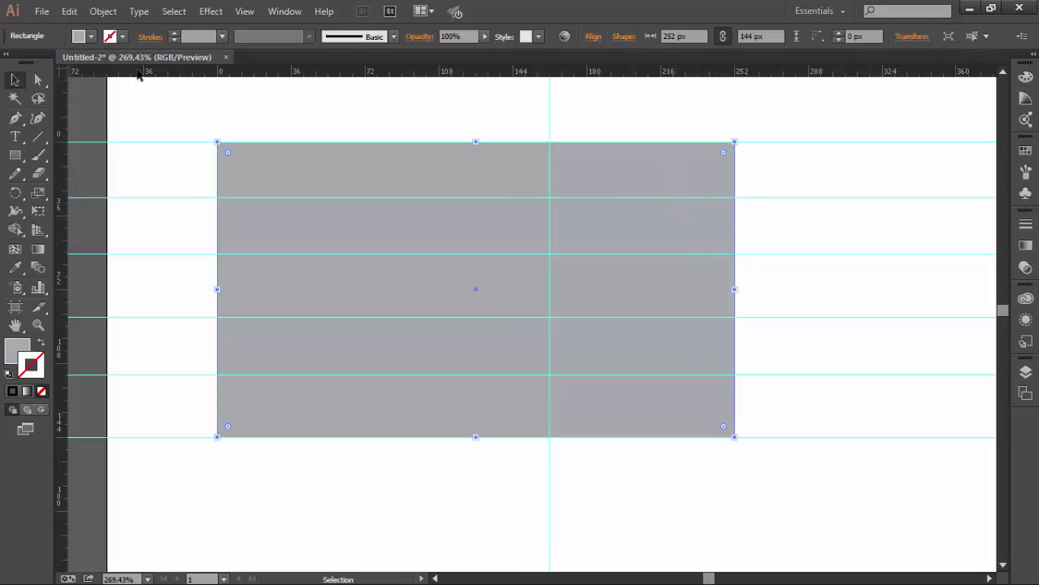
Paste a copy of the card in front and fill it with a lighter grey
click(70, 12)
click(102, 85)
click(72, 12)
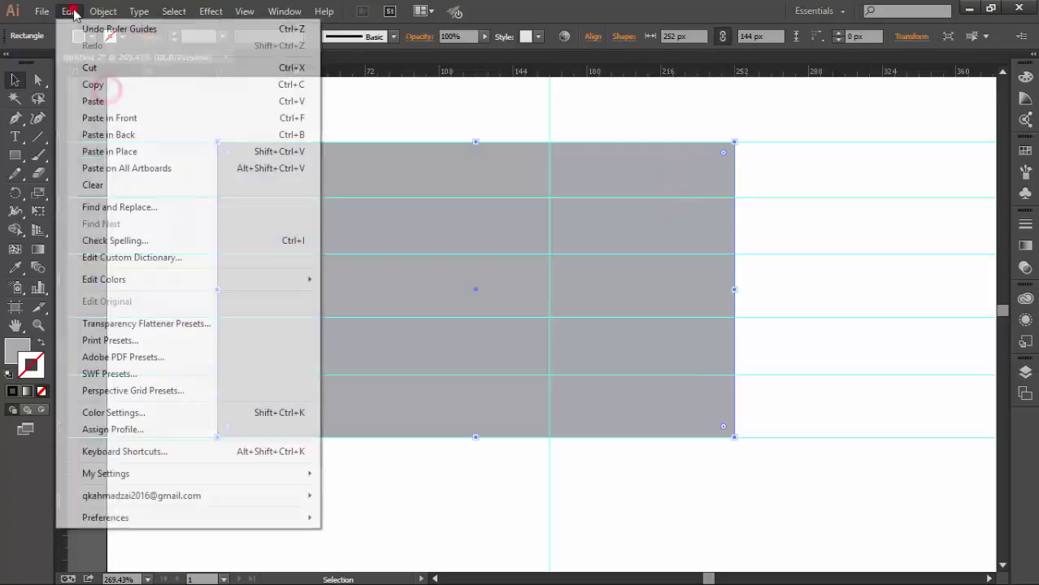
click(145, 120)
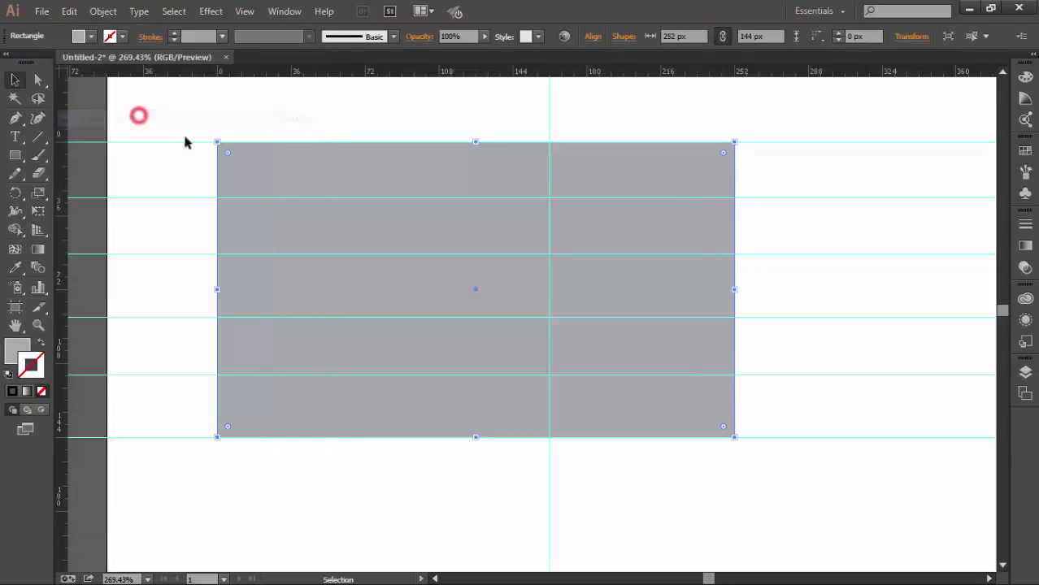
click(90, 38)
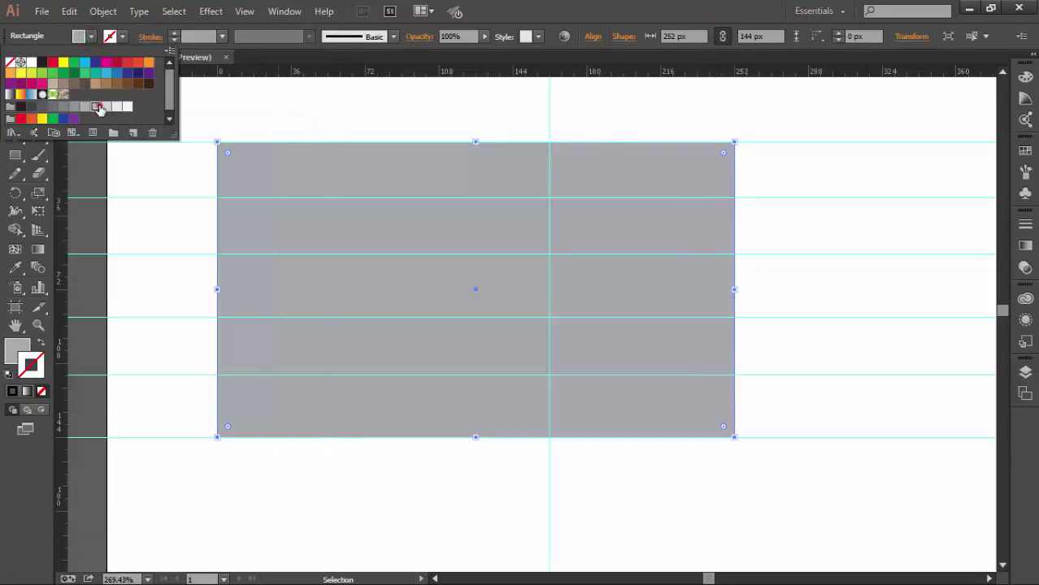
click(97, 106)
click(734, 291)
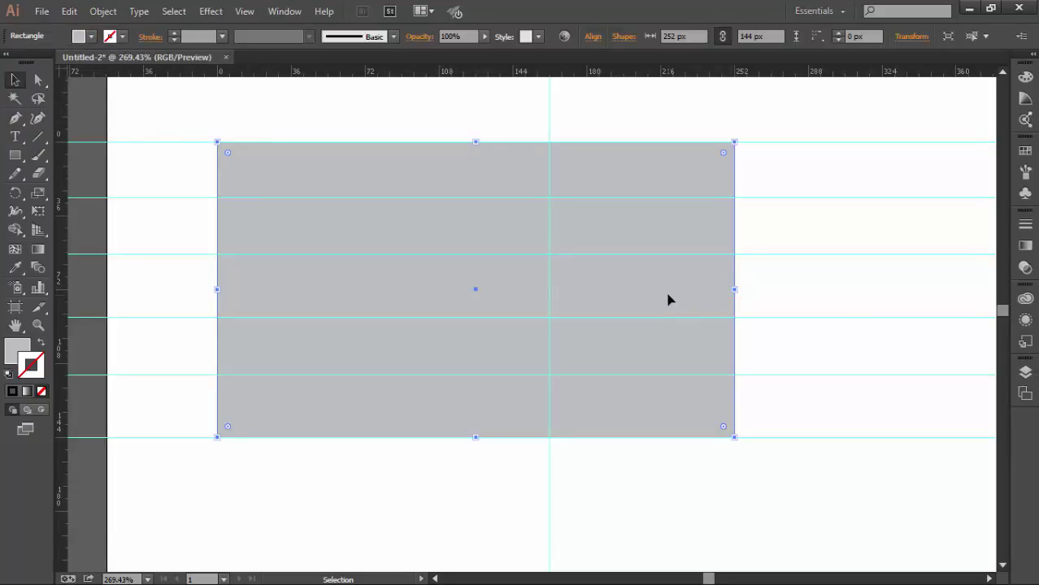
Resize the copy to 161.805 × 27.434 px, covering the top band left of the vertical guide
drag(732, 293, 553, 300)
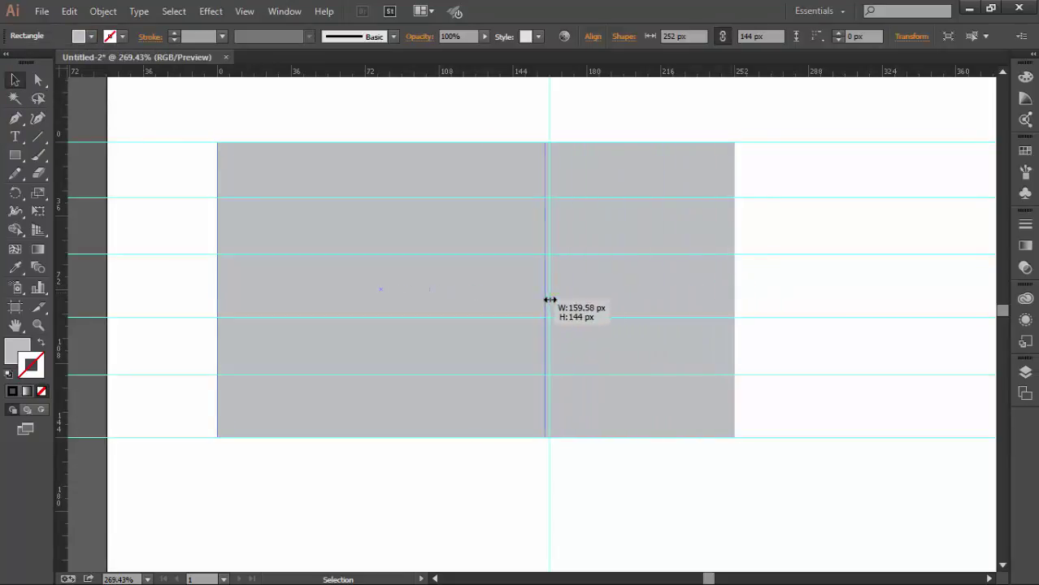
click(601, 117)
click(480, 220)
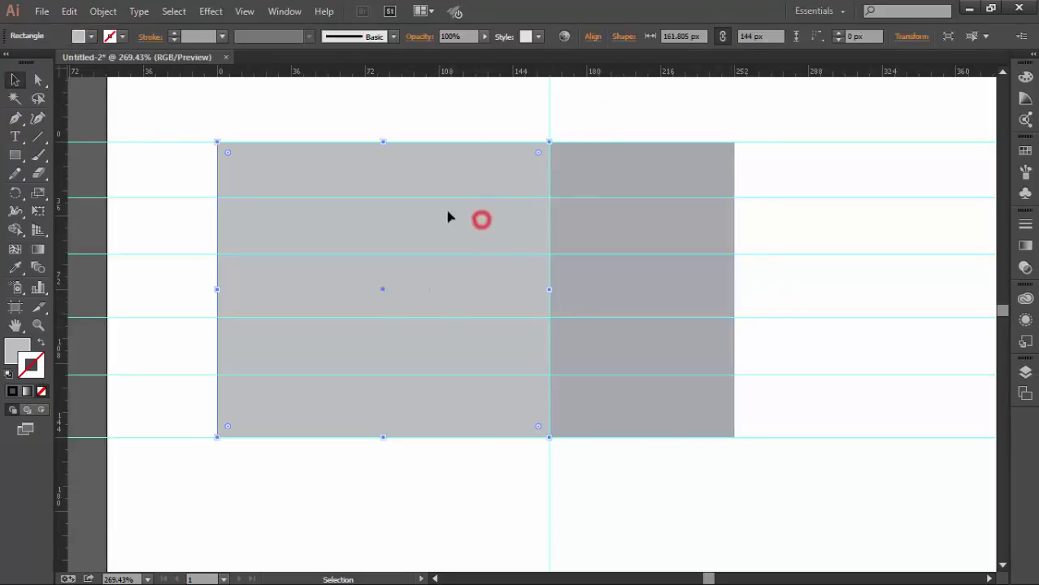
drag(383, 436, 406, 199)
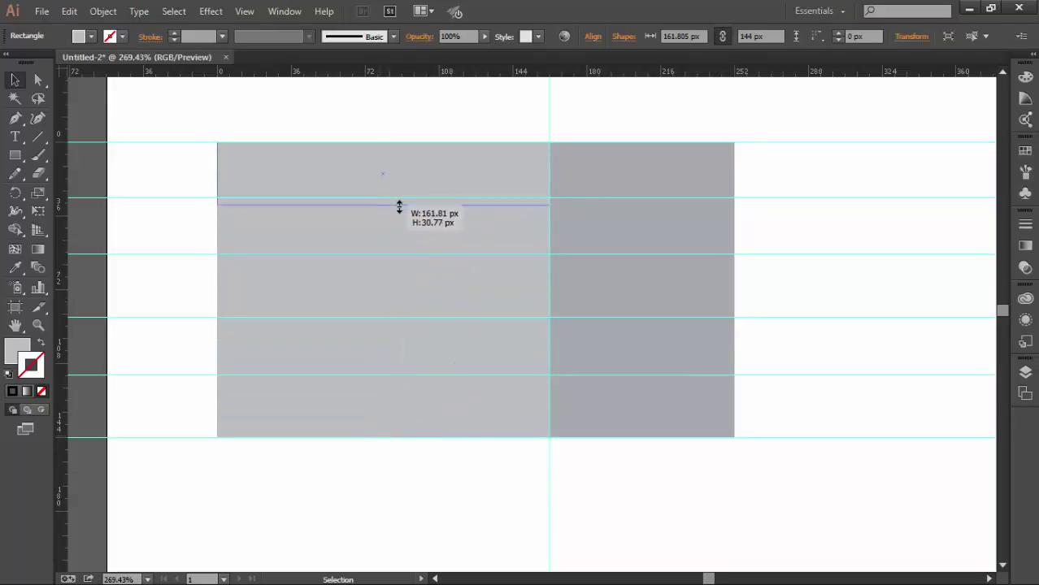
click(438, 116)
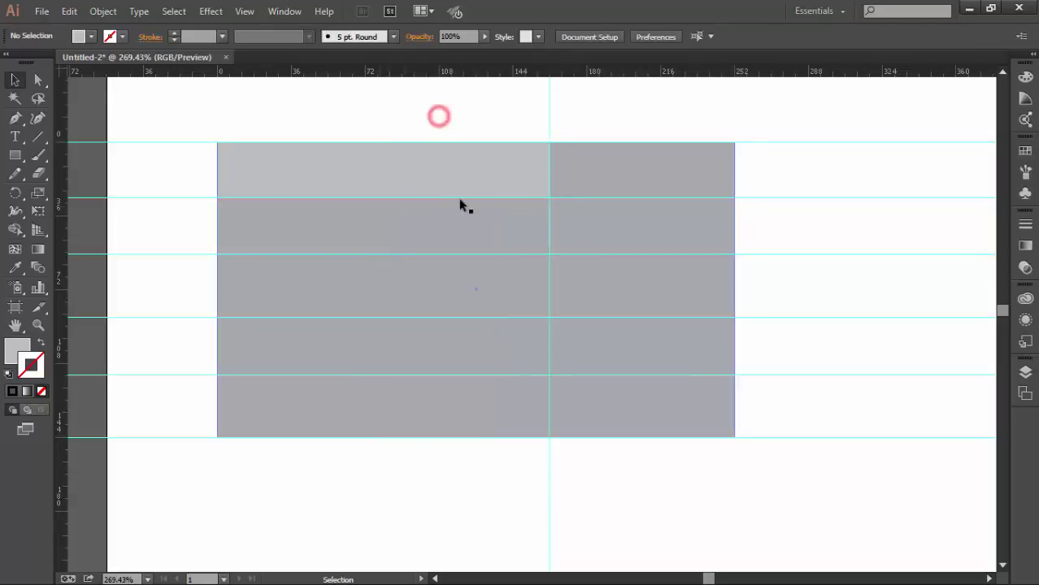
click(449, 184)
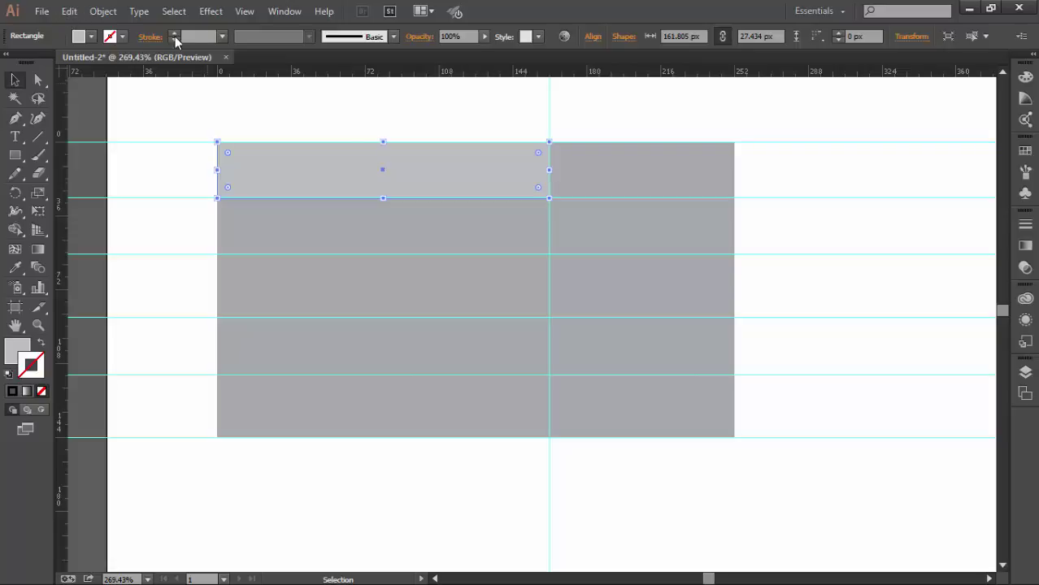
Alt-drag copies of the top strip down to fill the upper bands
drag(383, 187, 385, 247)
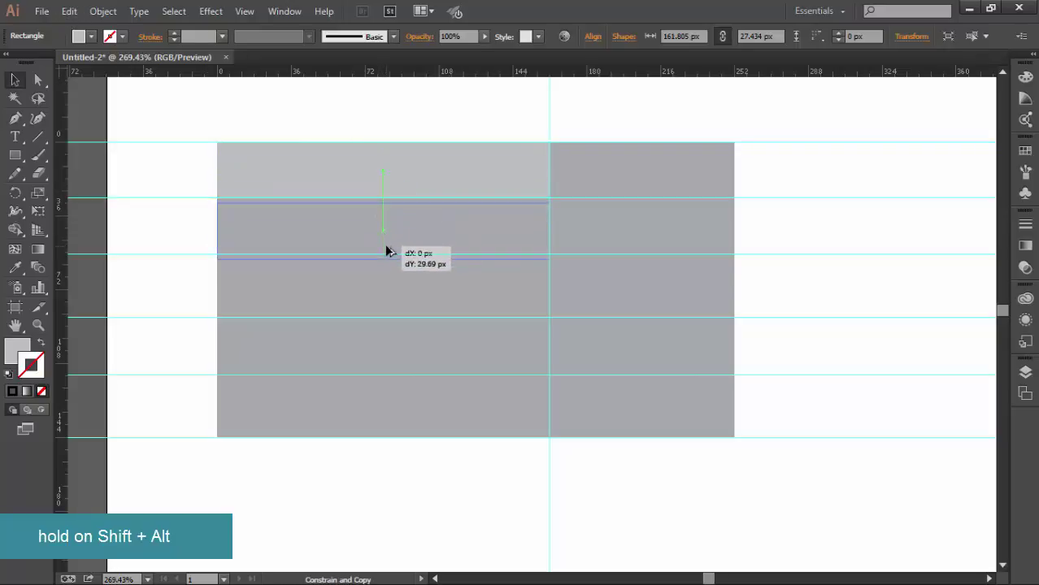
drag(385, 247, 416, 287)
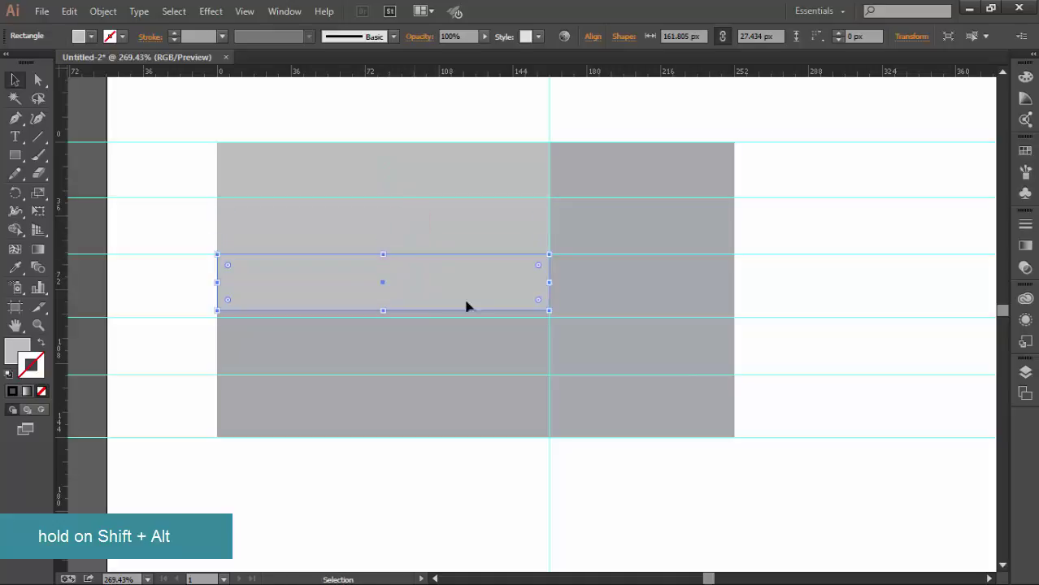
click(469, 225)
shift+click(463, 172)
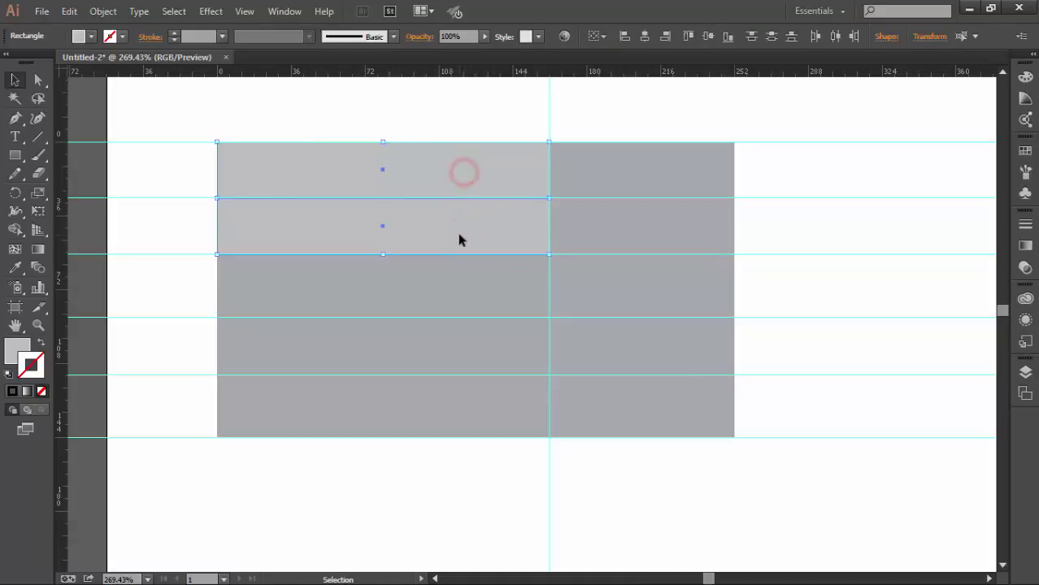
drag(458, 231, 457, 346)
click(811, 228)
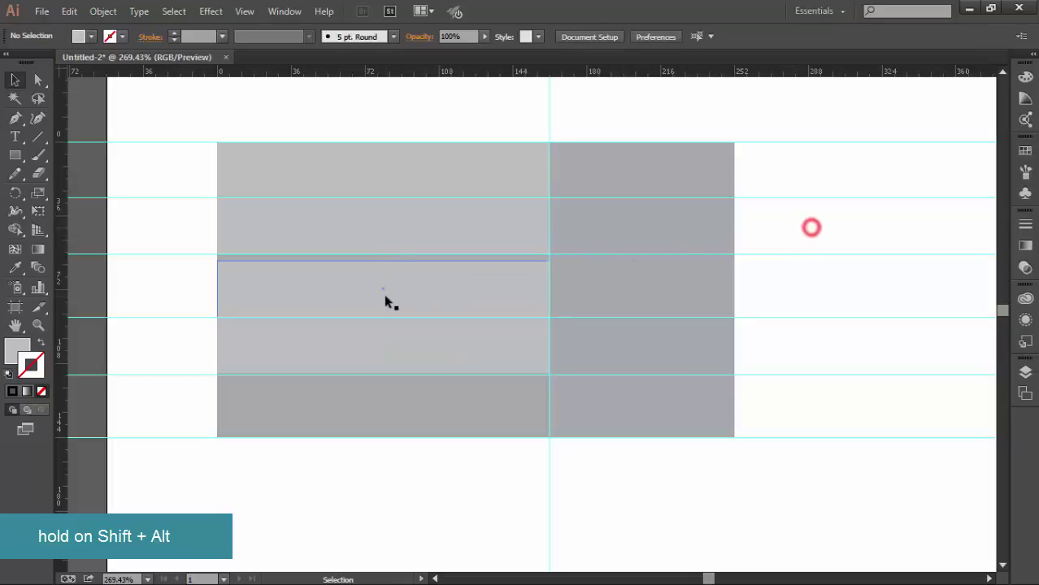
Align the middle strip to its guide and copy a strip into the bottom row
drag(385, 300, 383, 254)
key(Down)
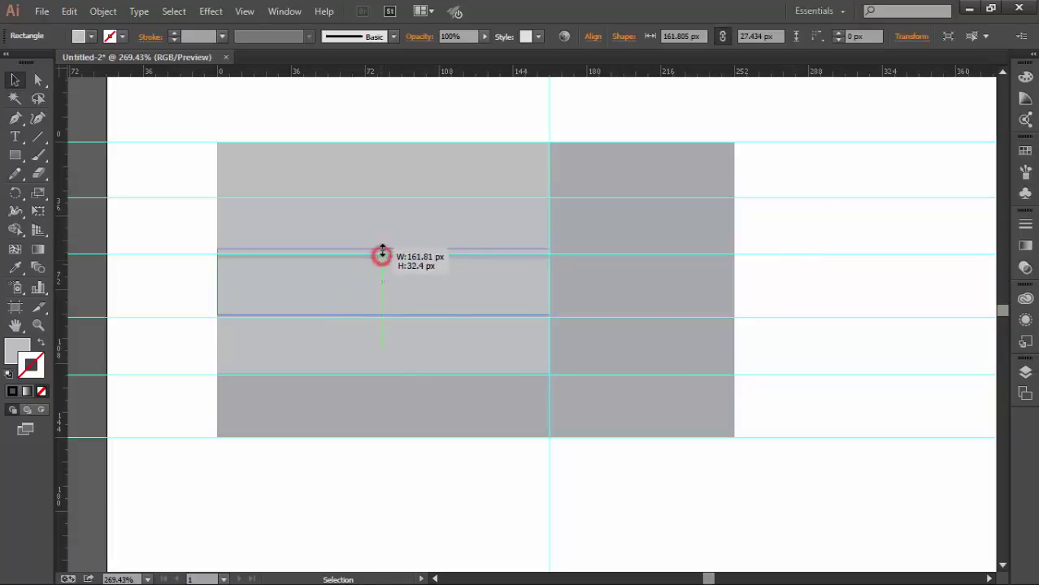
click(385, 319)
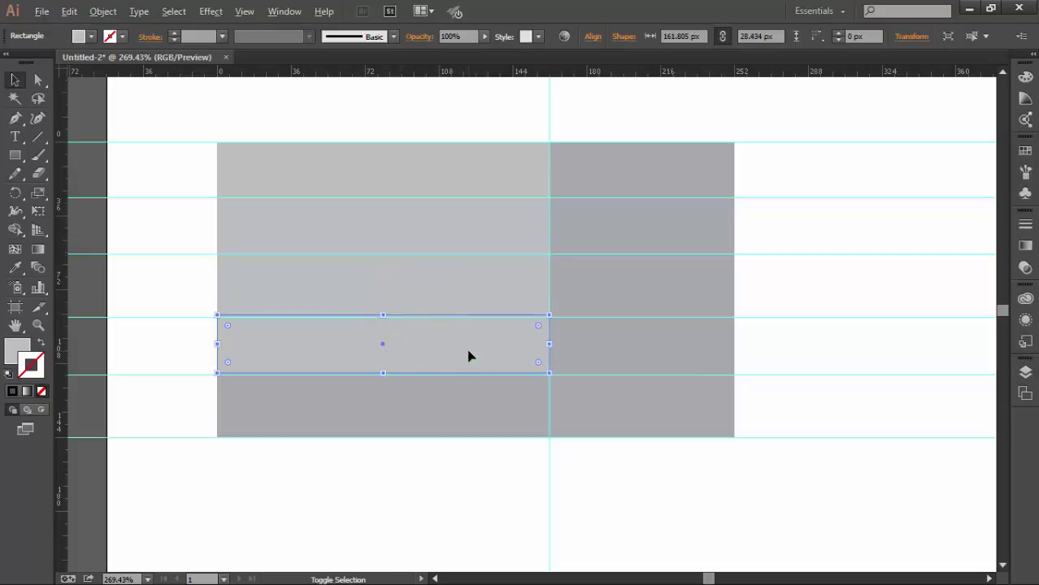
drag(469, 355, 460, 429)
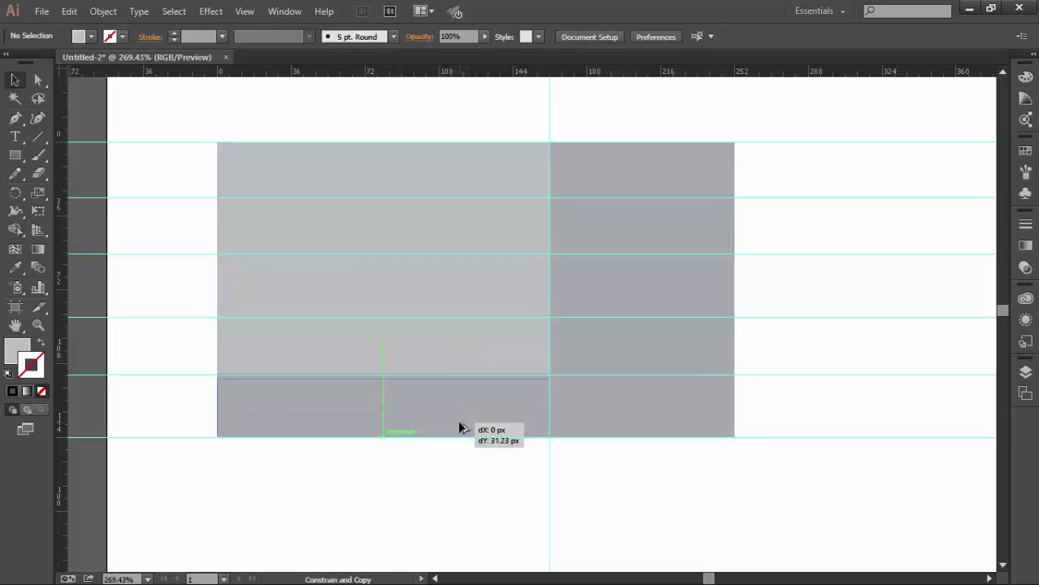
drag(459, 429, 458, 421)
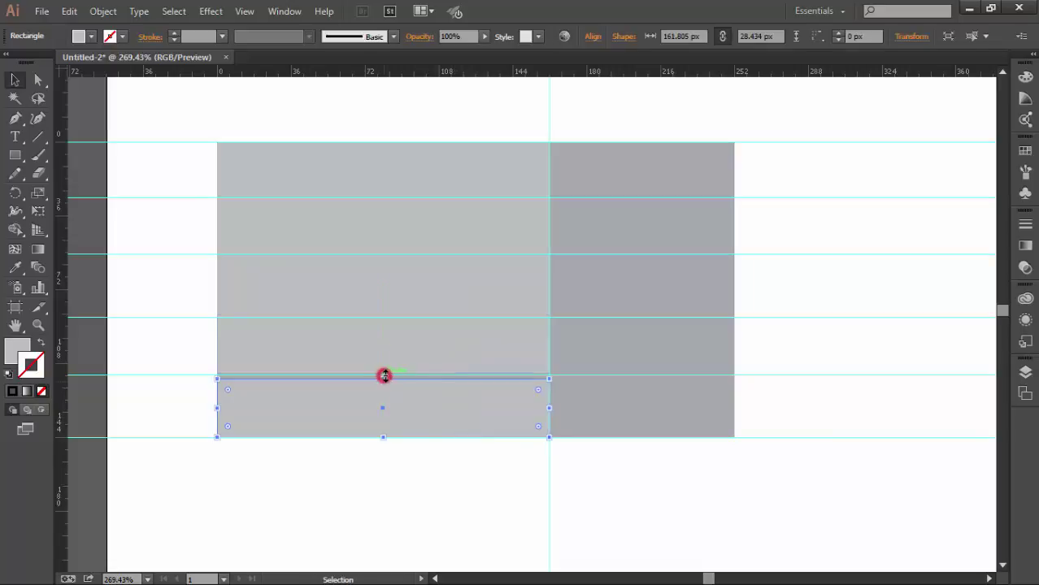
Close the gap between the lower strips by stretching the rectangle's edge
key(z)
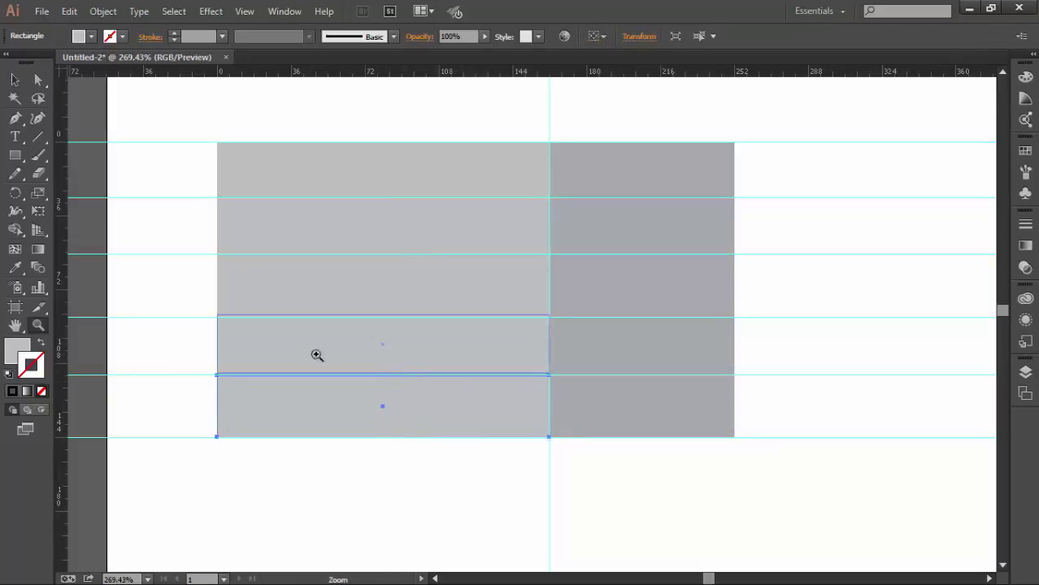
drag(181, 343, 338, 421)
key(v)
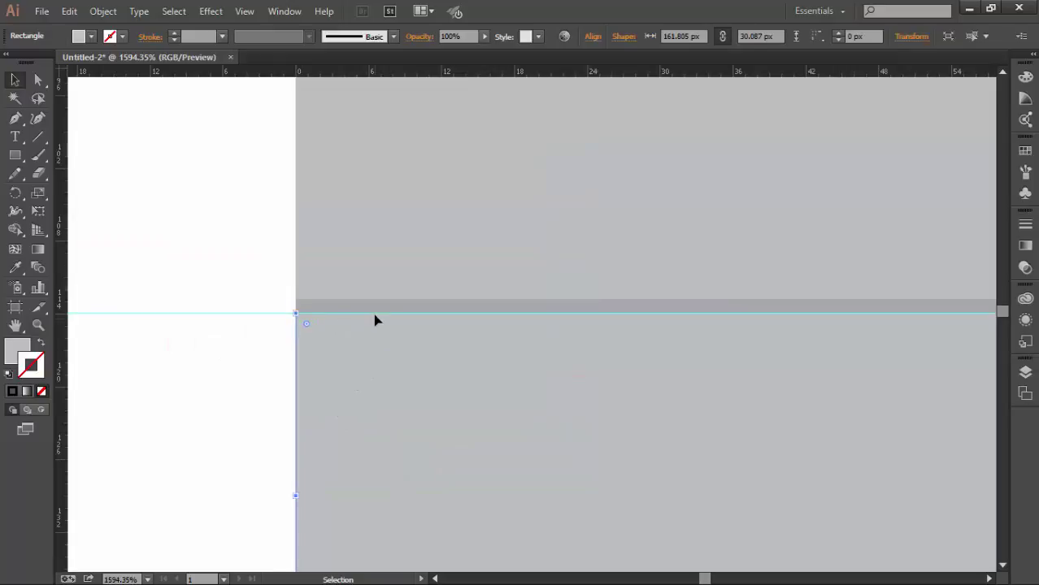
click(227, 304)
click(396, 324)
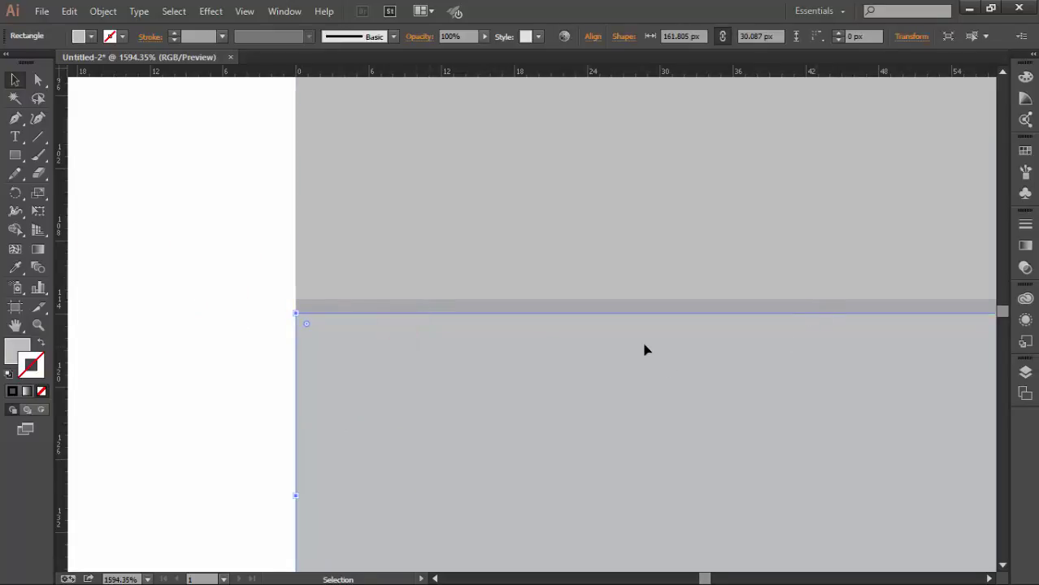
key(ctrl+minus)
key(ctrl+minus)
drag(901, 318, 902, 320)
click(335, 280)
key(ctrl+0)
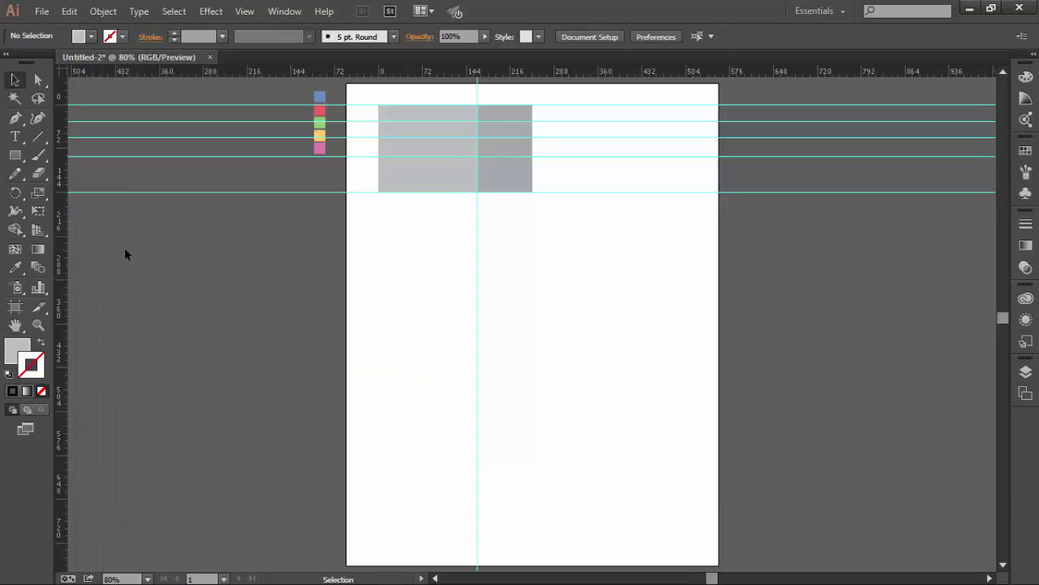
Add another horizontal guide across the card and select the top strip
click(394, 165)
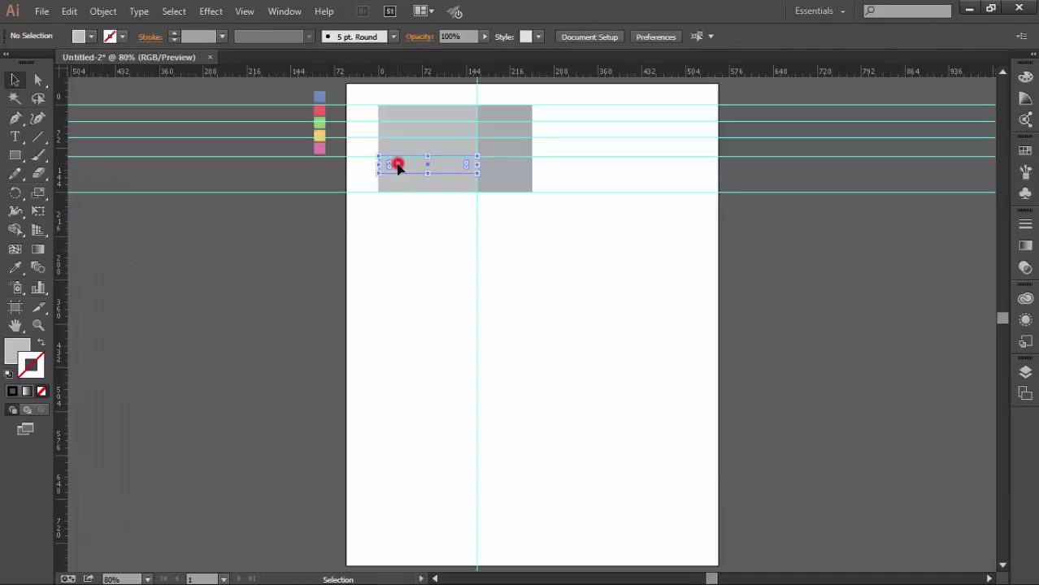
click(368, 310)
drag(432, 73, 443, 152)
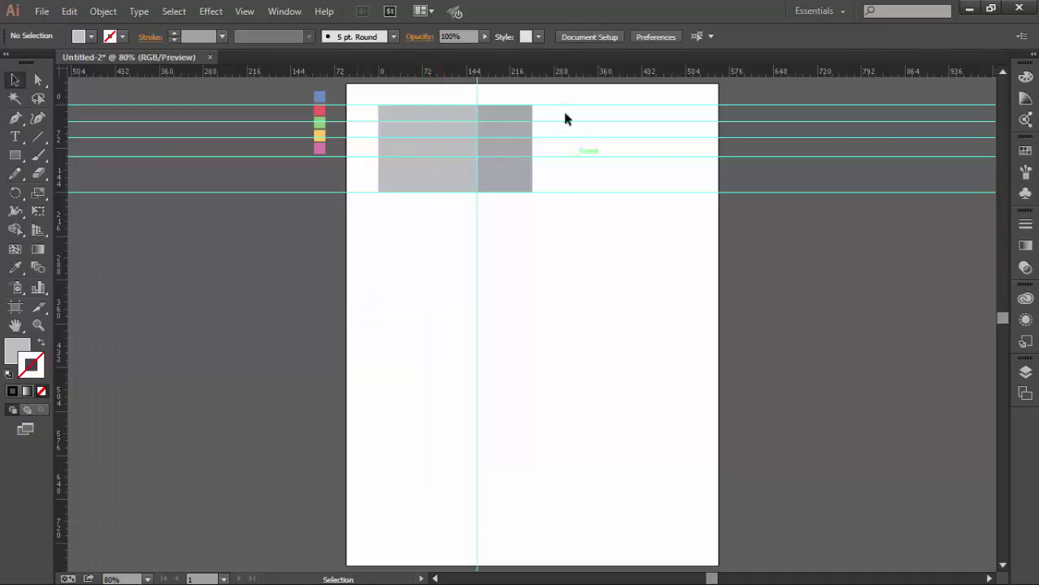
drag(445, 81, 442, 173)
click(648, 242)
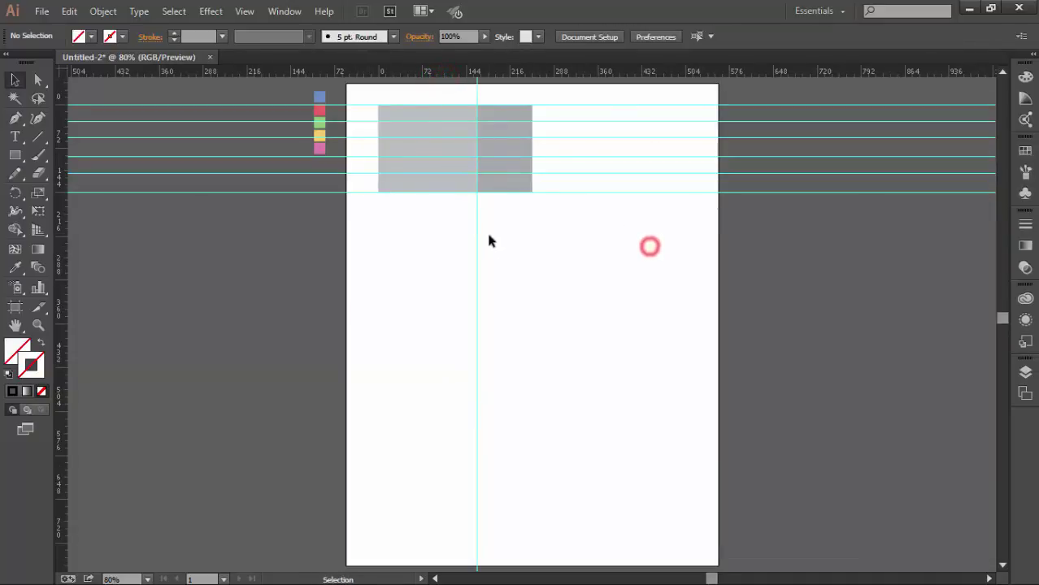
key(ctrl+equal)
key(ctrl+equal)
key(ctrl+equal)
click(363, 211)
Eyedropper the top three strips blue, red and green from the swatches
click(14, 268)
click(143, 154)
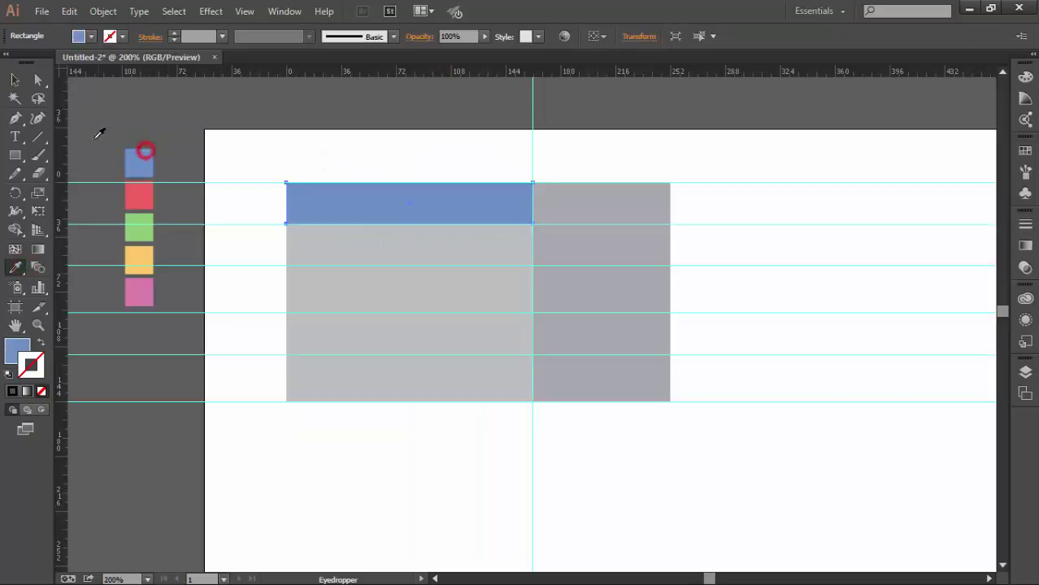
click(13, 81)
click(335, 249)
click(15, 268)
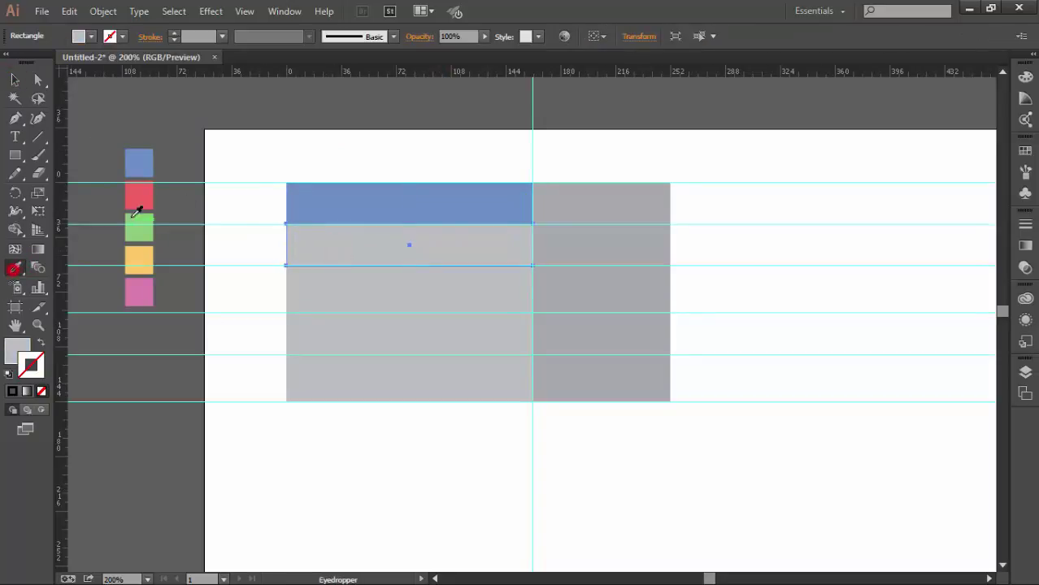
click(139, 200)
click(14, 80)
click(336, 305)
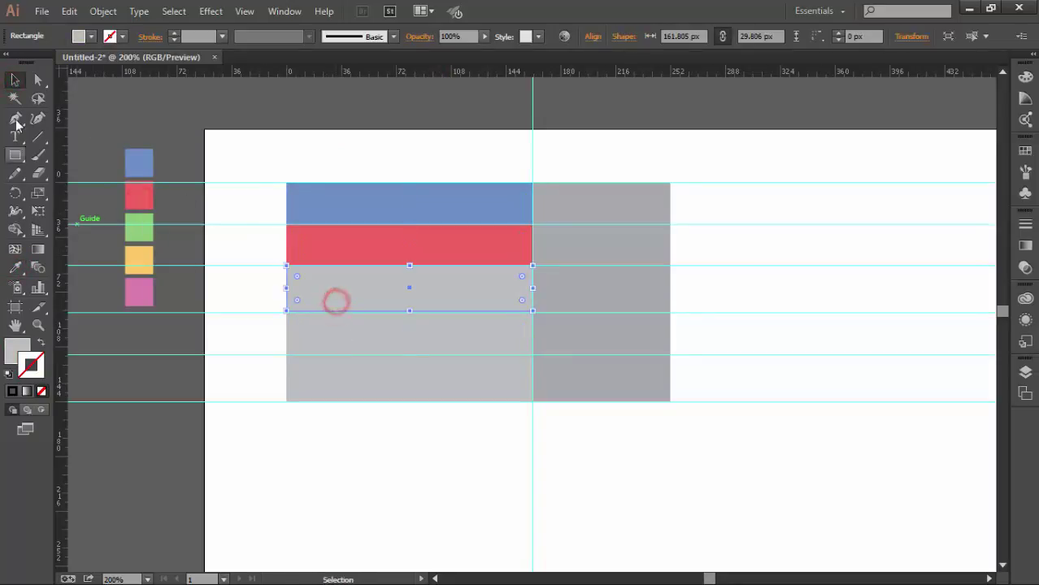
key(i)
click(139, 230)
key(v)
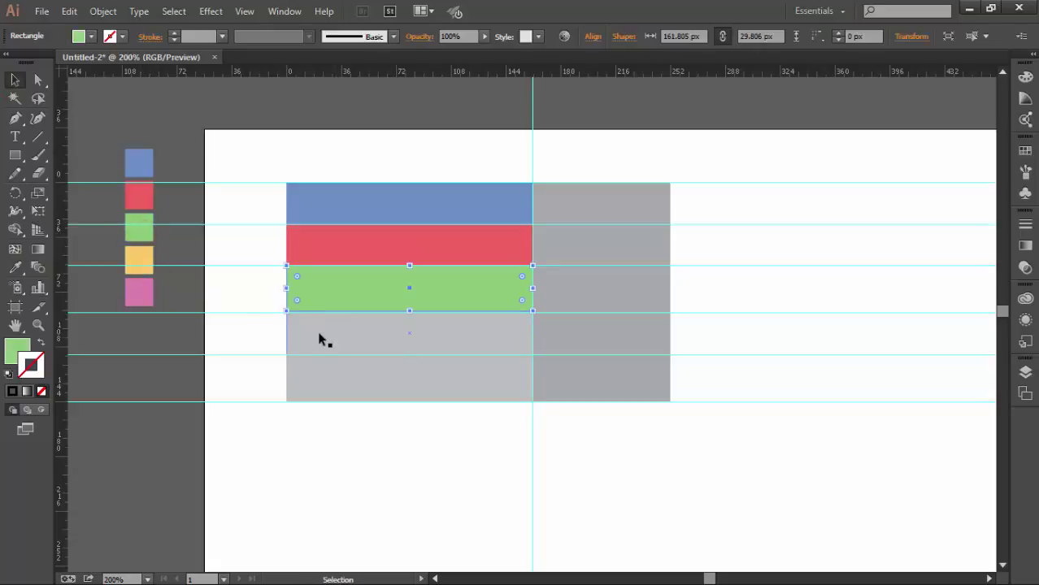
Eyedropper the fourth and fifth strips yellow and pink
click(320, 332)
key(i)
click(139, 259)
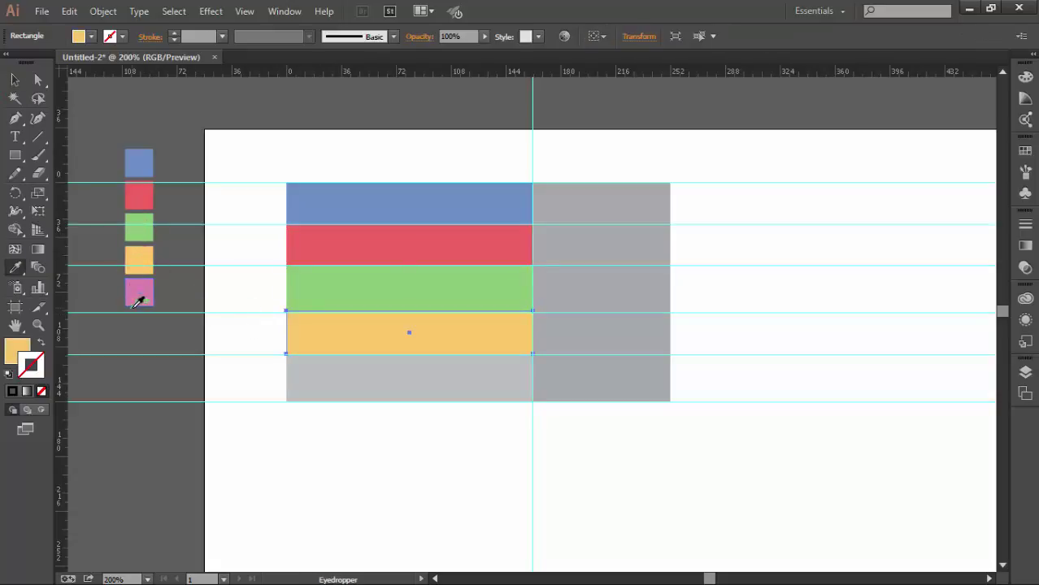
key(v)
click(336, 363)
key(i)
click(145, 291)
key(v)
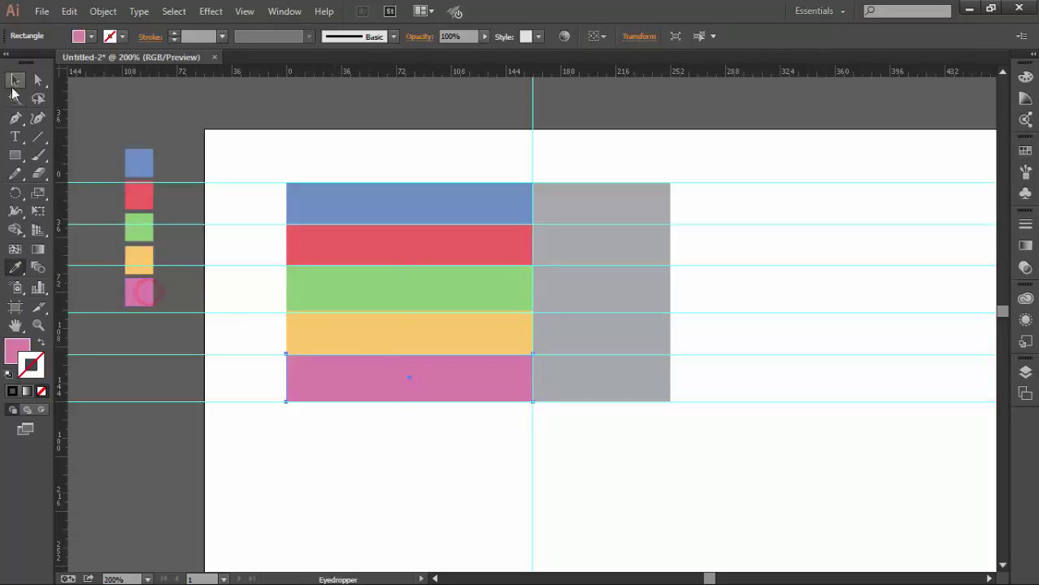
click(218, 113)
Delete the extra horizontal guides and nudge the remaining ones slightly down
drag(251, 151, 216, 253)
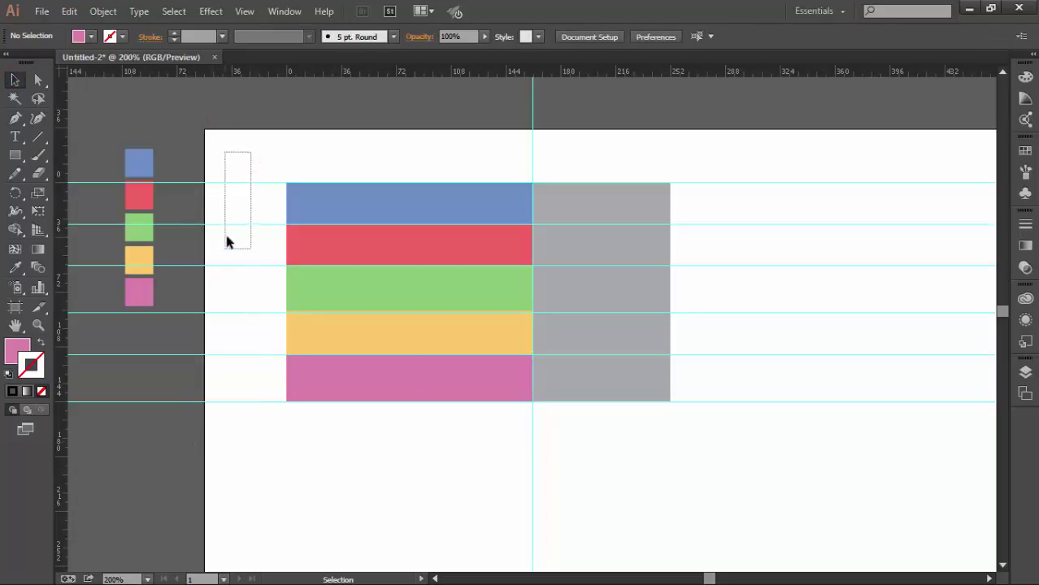
key(Delete)
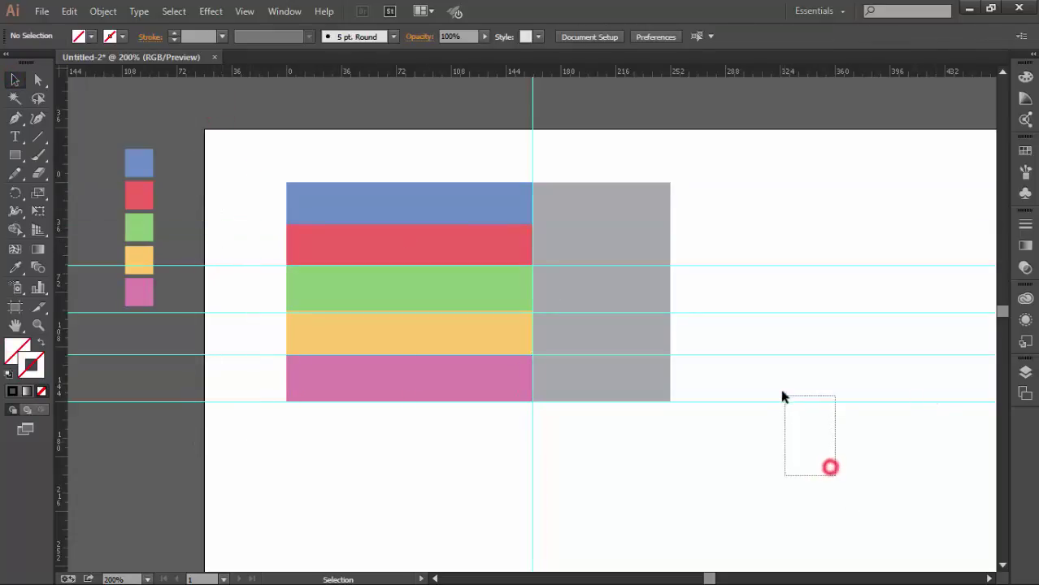
drag(783, 397, 785, 395)
key(Delete)
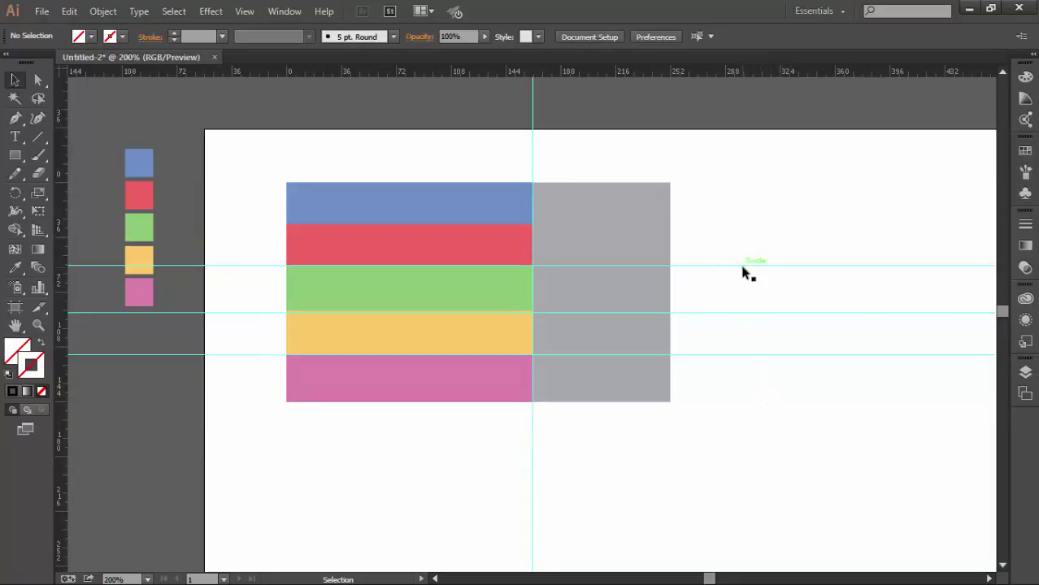
drag(743, 267, 746, 287)
drag(738, 355, 735, 370)
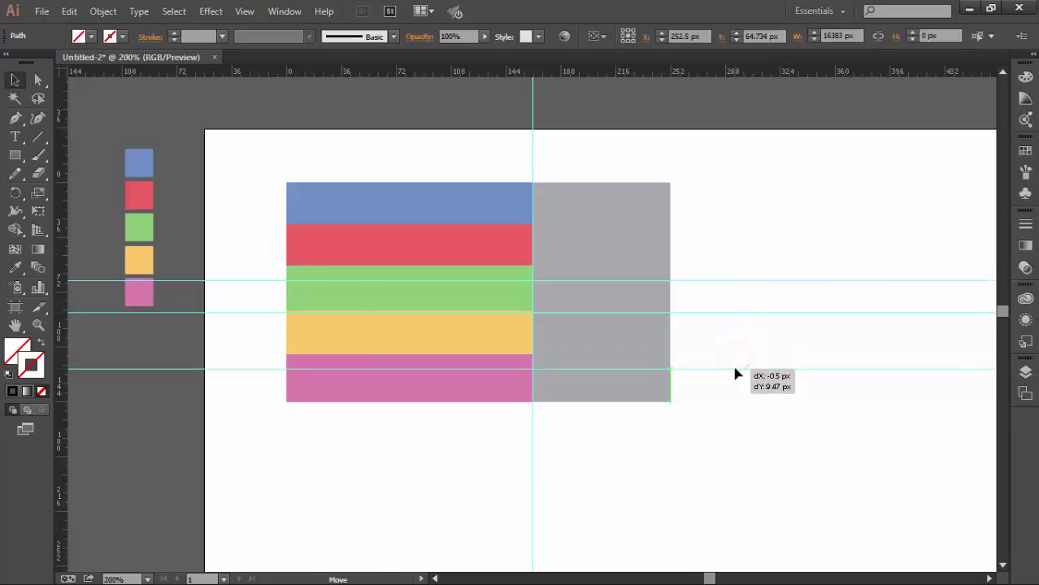
drag(731, 313, 729, 320)
click(796, 216)
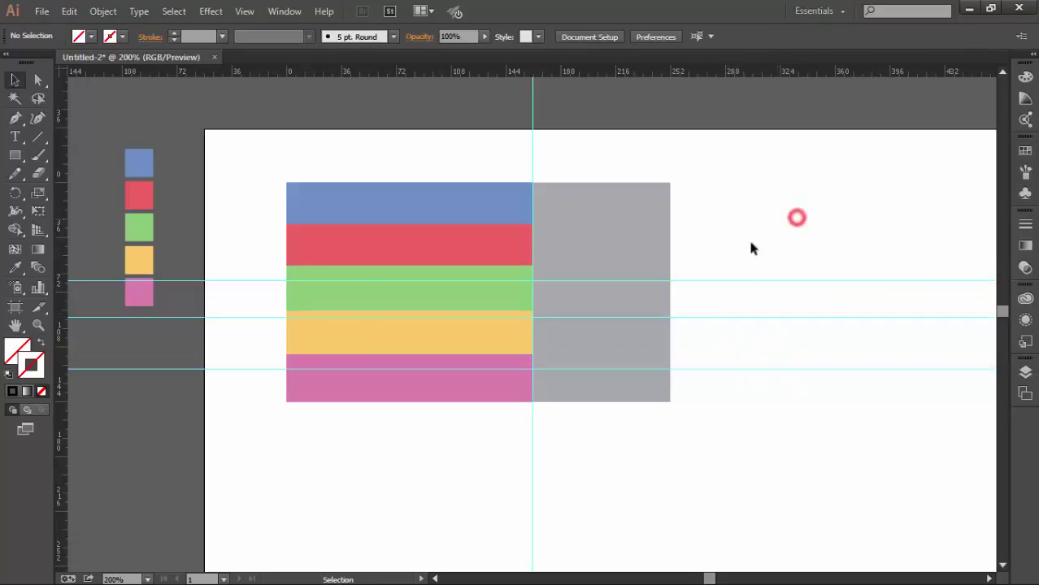
Draw a circle with a black outline on the right grey panel
click(16, 155)
drag(17, 156, 85, 189)
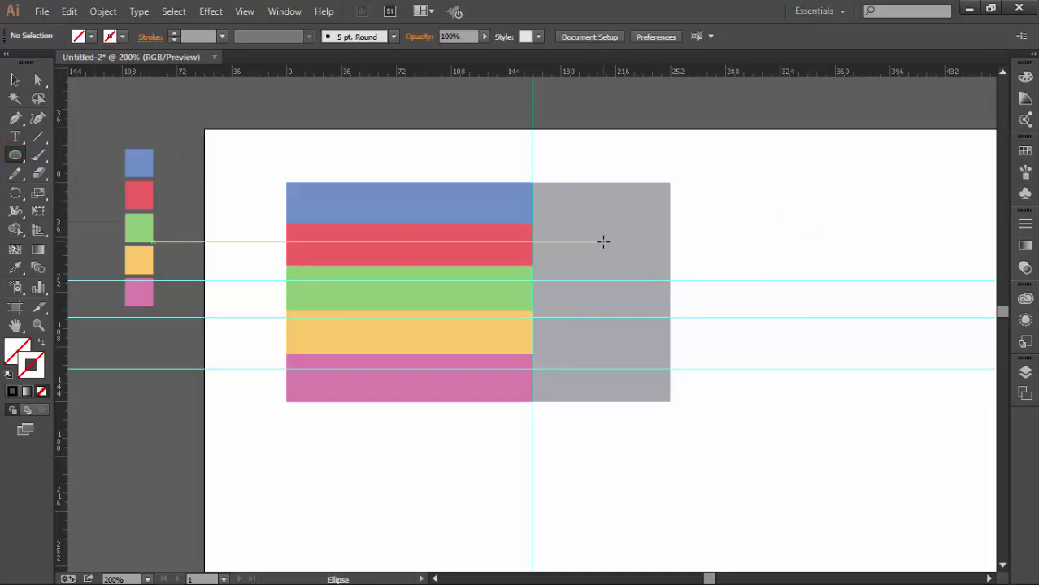
drag(603, 242, 649, 287)
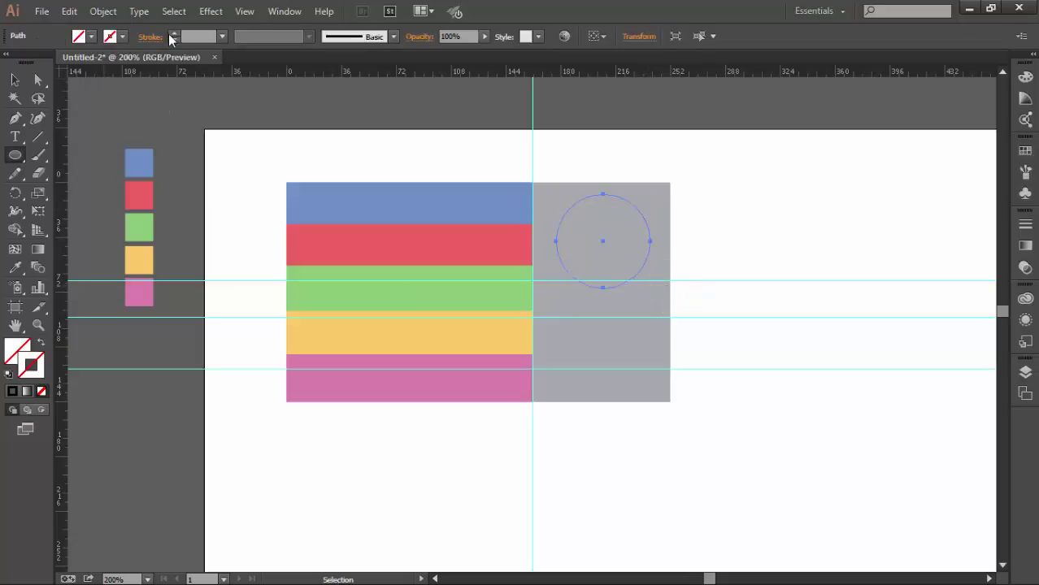
click(172, 35)
click(14, 79)
click(246, 158)
click(754, 180)
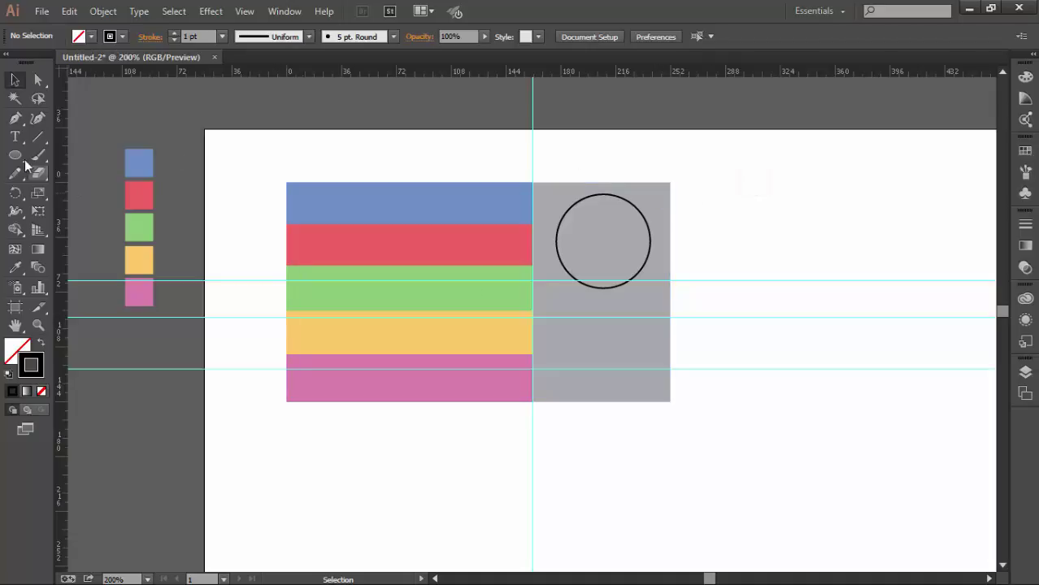
Add a line of text with the person's name below the card
click(17, 135)
click(590, 441)
text(Jennifer Lopez)
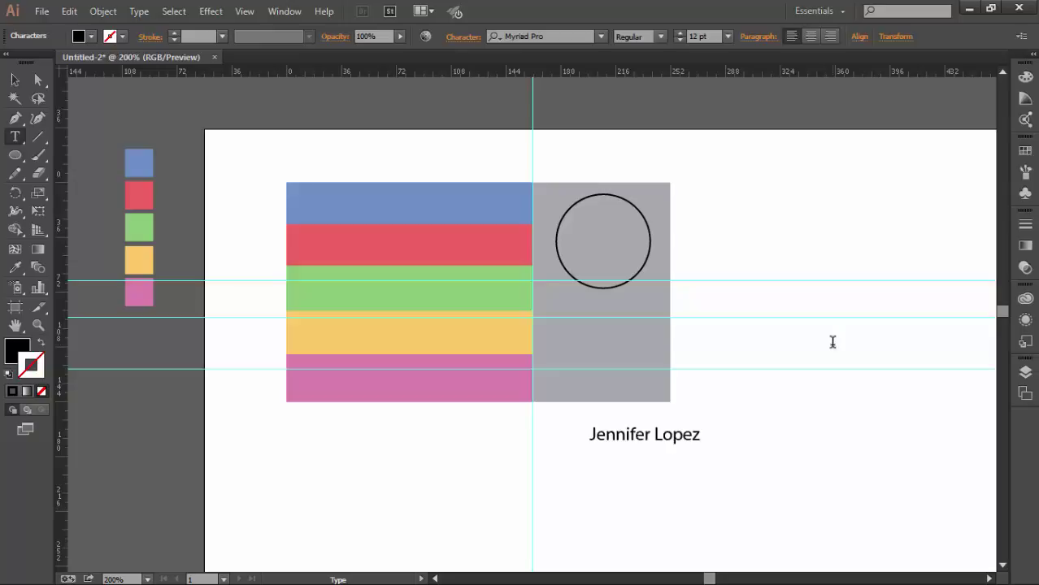
click(15, 81)
Fill the card's right panel rectangle dark charcoal
click(657, 394)
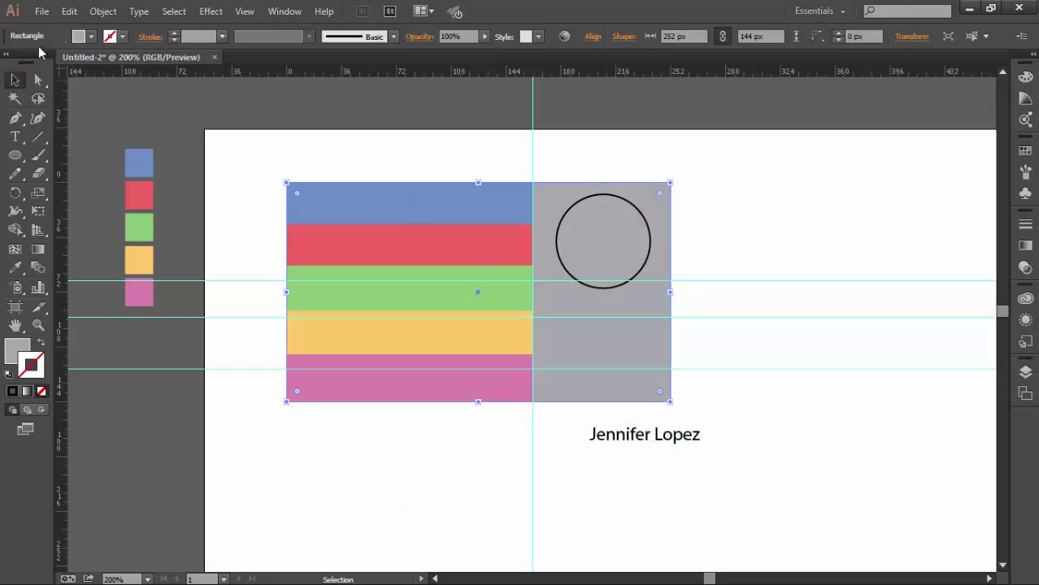
click(92, 36)
click(33, 109)
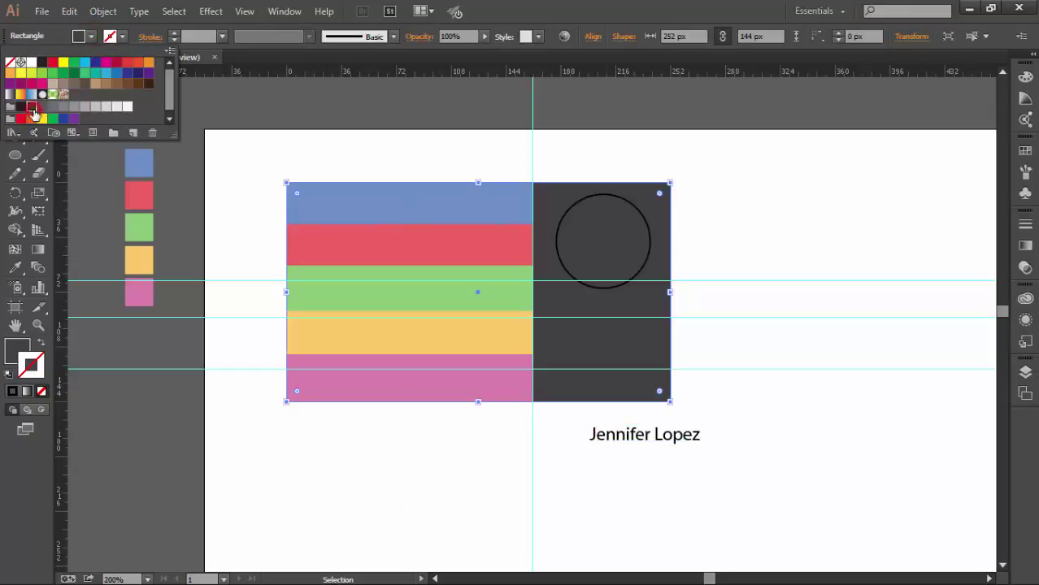
click(239, 158)
click(770, 242)
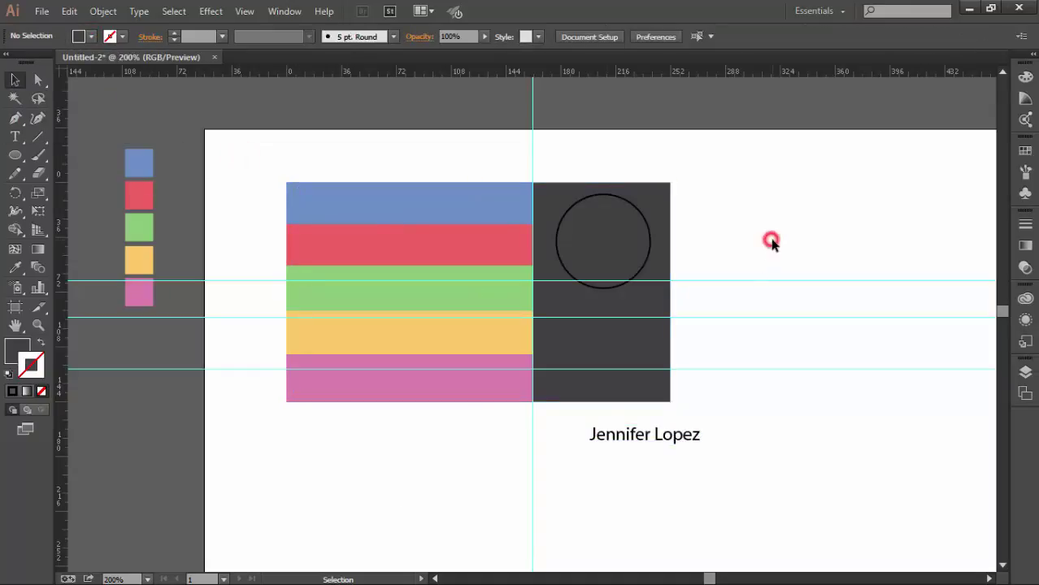
Move the name beneath the circle on the charcoal panel and set it in Nexa Bold 11 pt
mouse_move(649, 441)
mouse_down()
mouse_move(564, 290)
mouse_move(601, 298)
mouse_move(604, 311)
mouse_up()
click(570, 36)
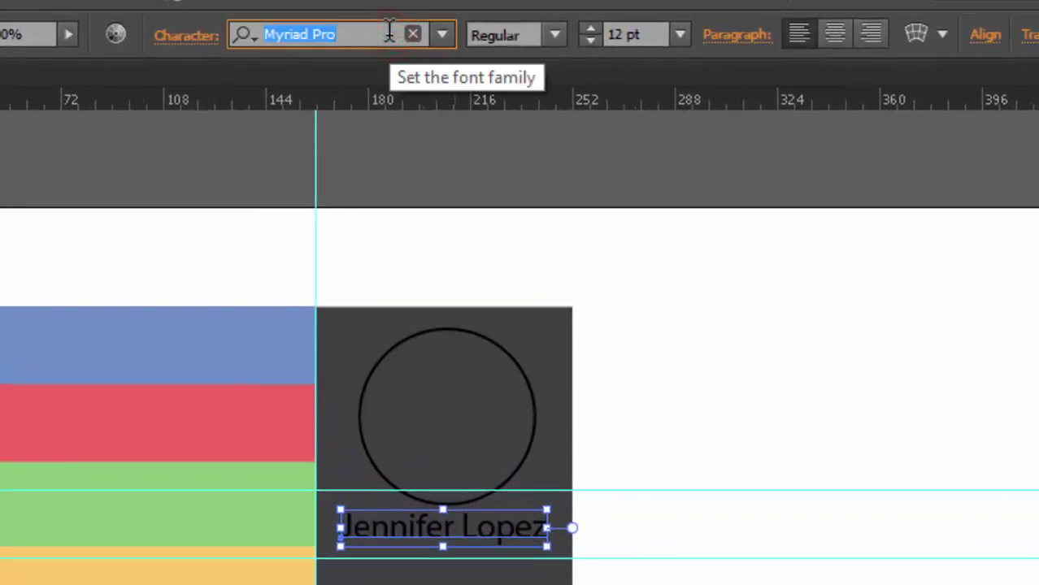
text(nex)
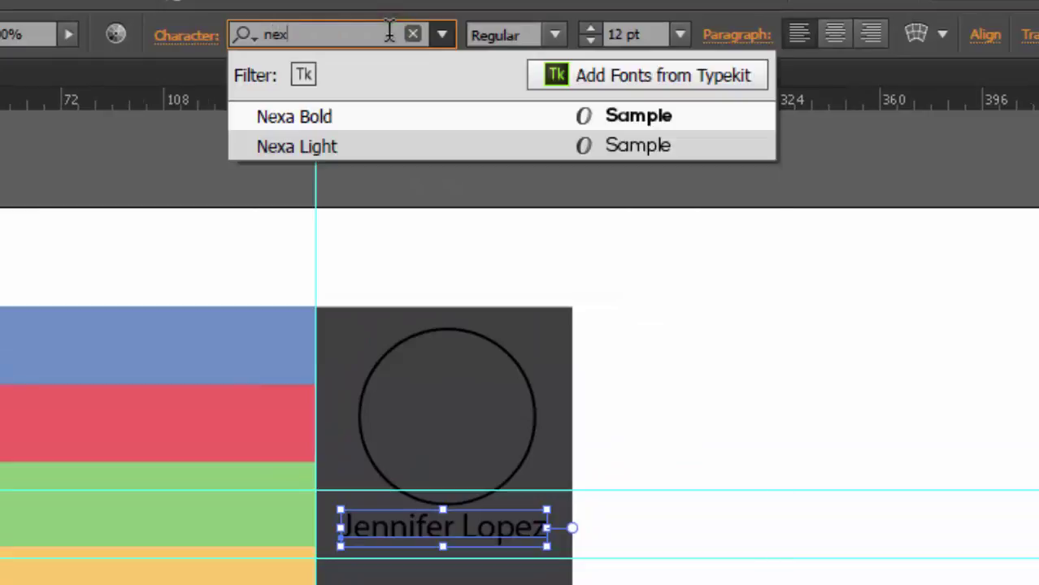
click(309, 118)
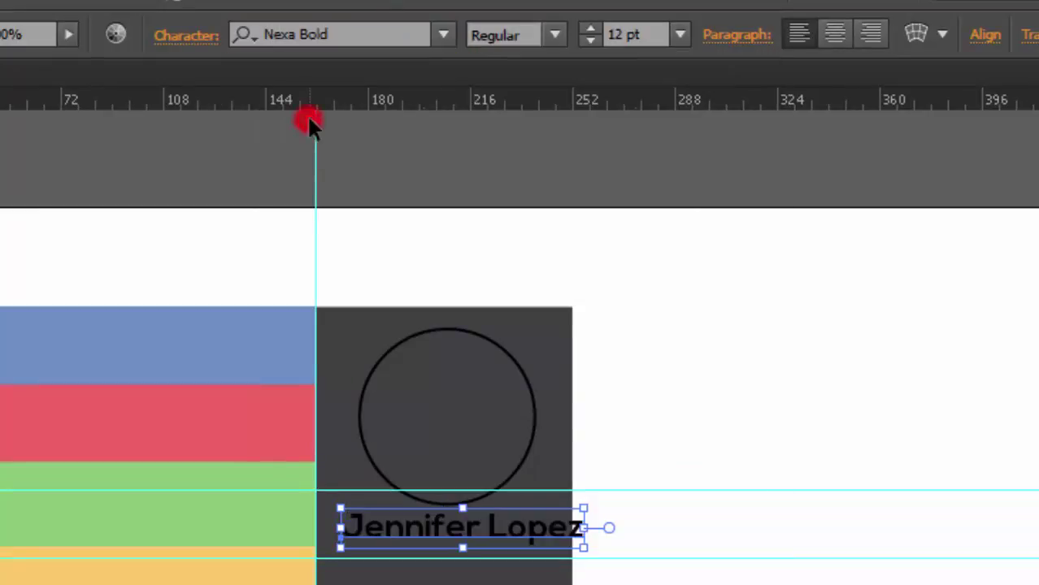
click(529, 533)
click(687, 34)
click(712, 254)
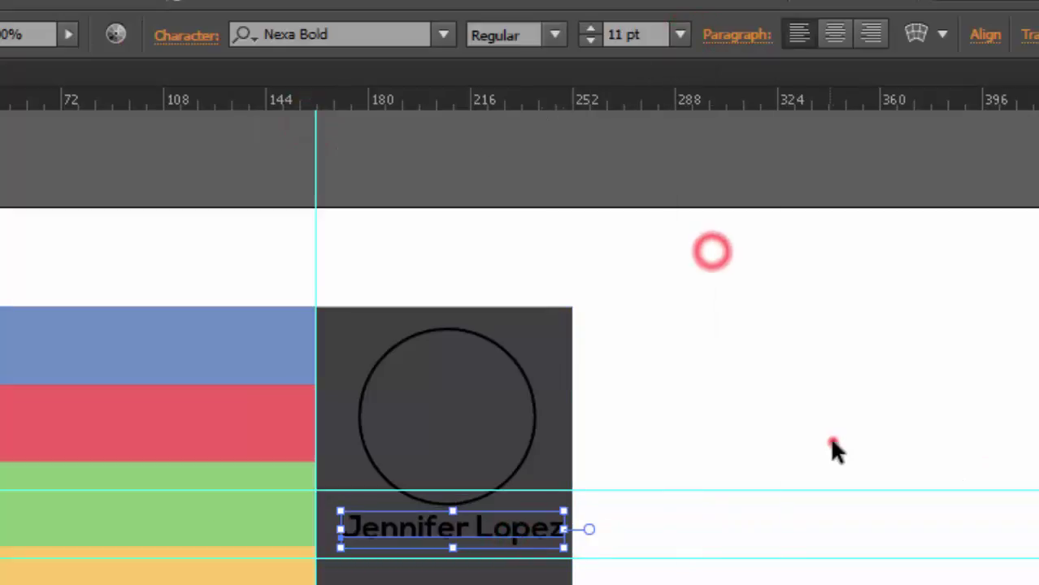
click(833, 443)
drag(517, 529, 522, 553)
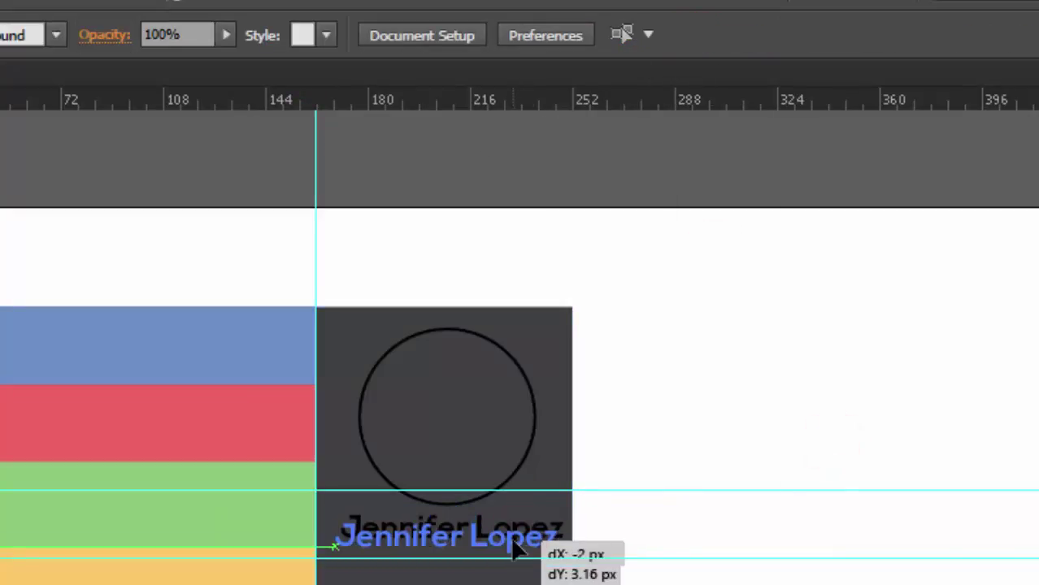
click(790, 541)
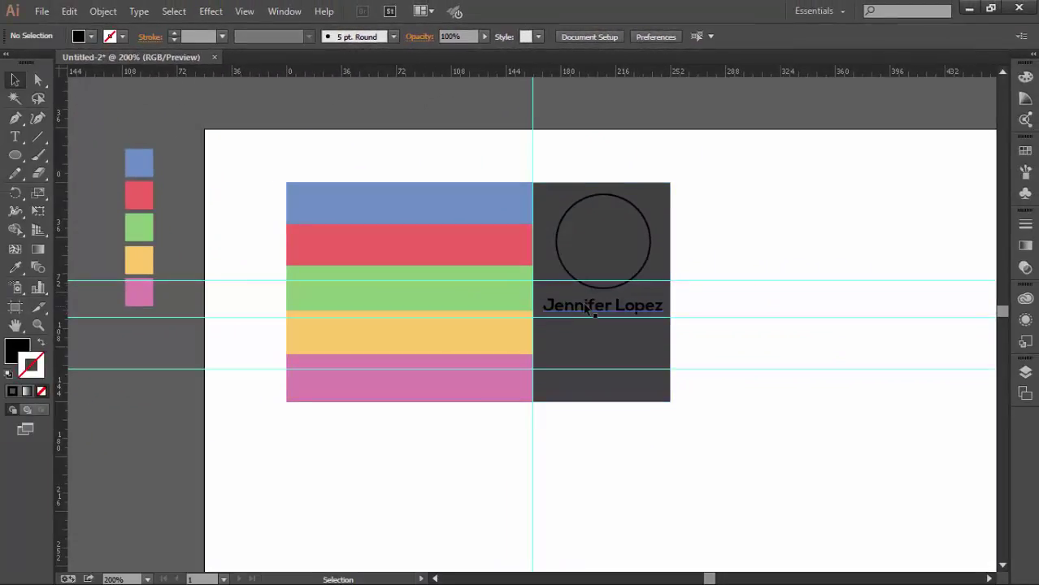
Copy the name line below itself and retype the copy as 'Graphic Designer'
click(587, 307)
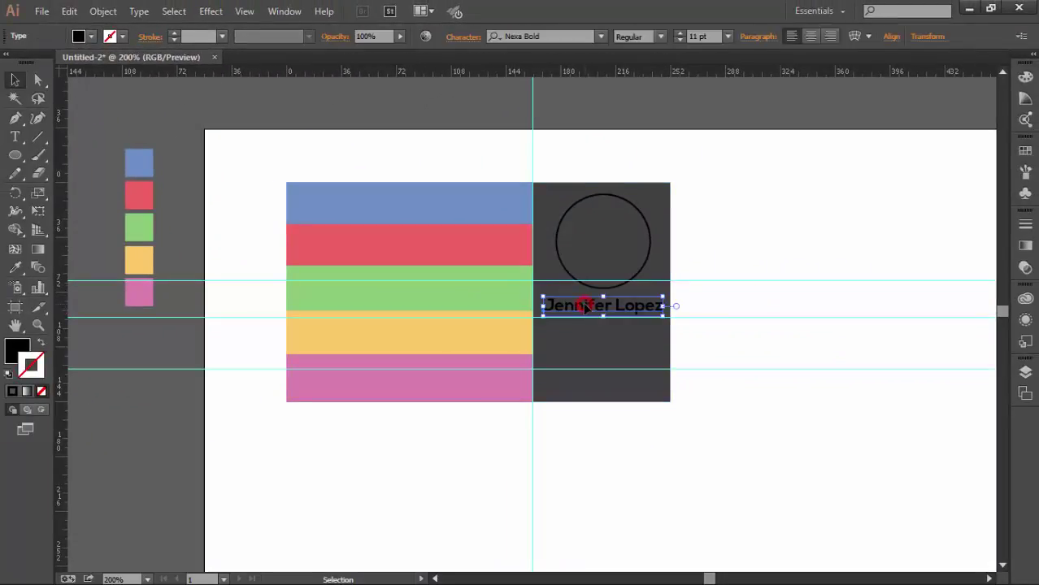
drag(586, 307, 634, 333)
click(765, 231)
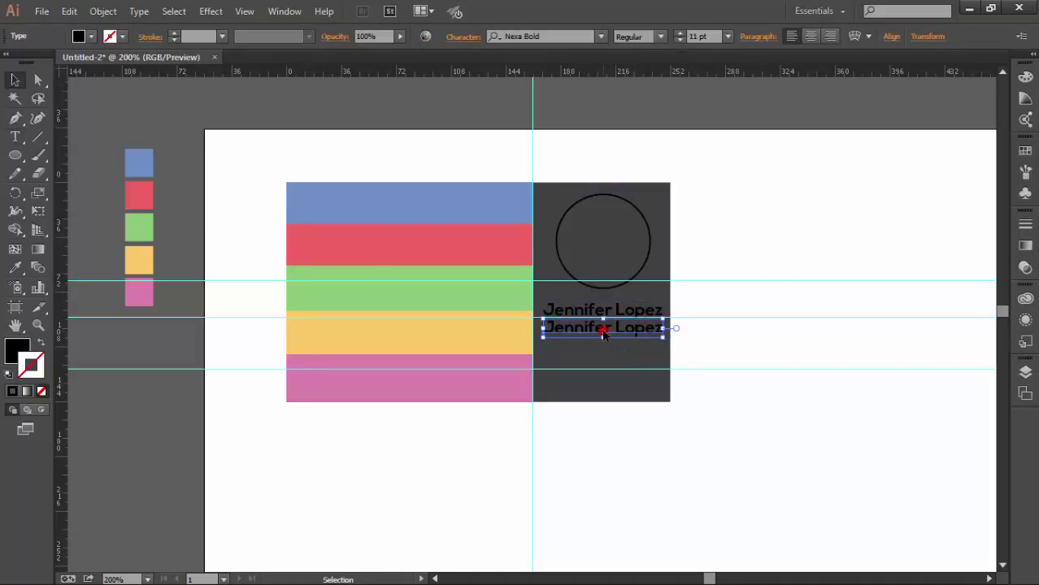
double_click(604, 333)
drag(669, 328, 548, 327)
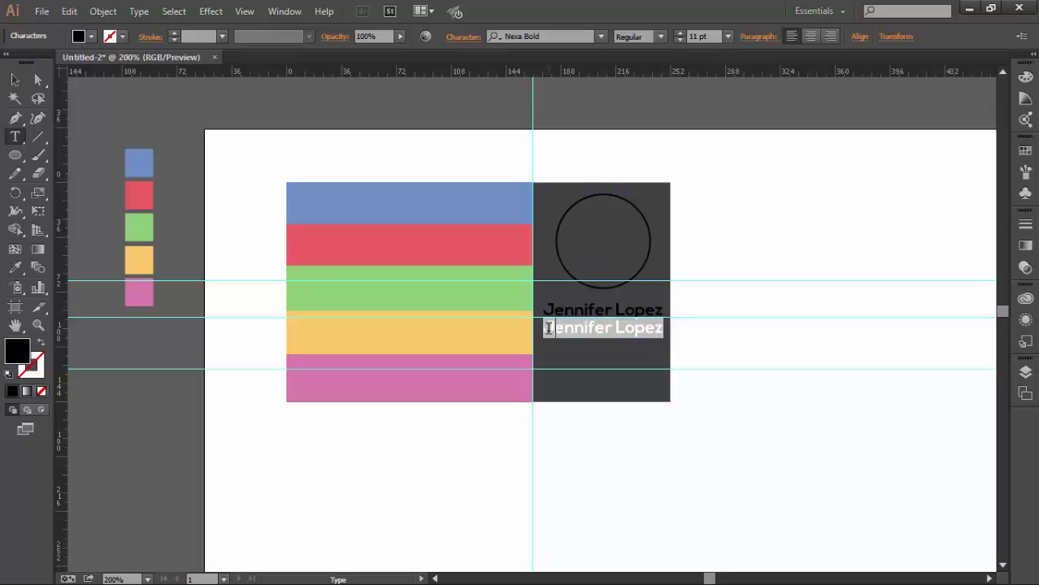
text(Graphic Designer)
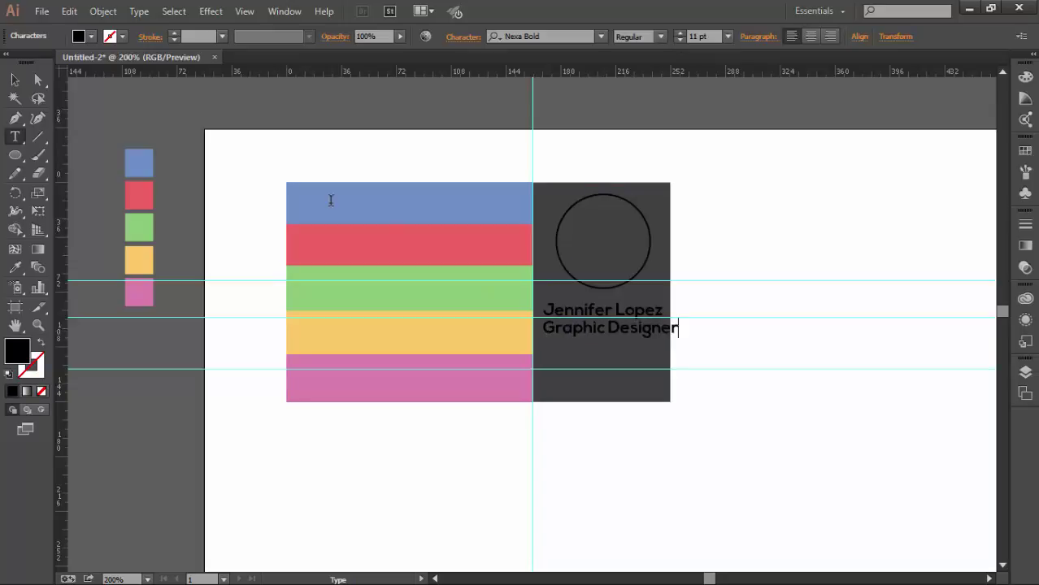
click(14, 78)
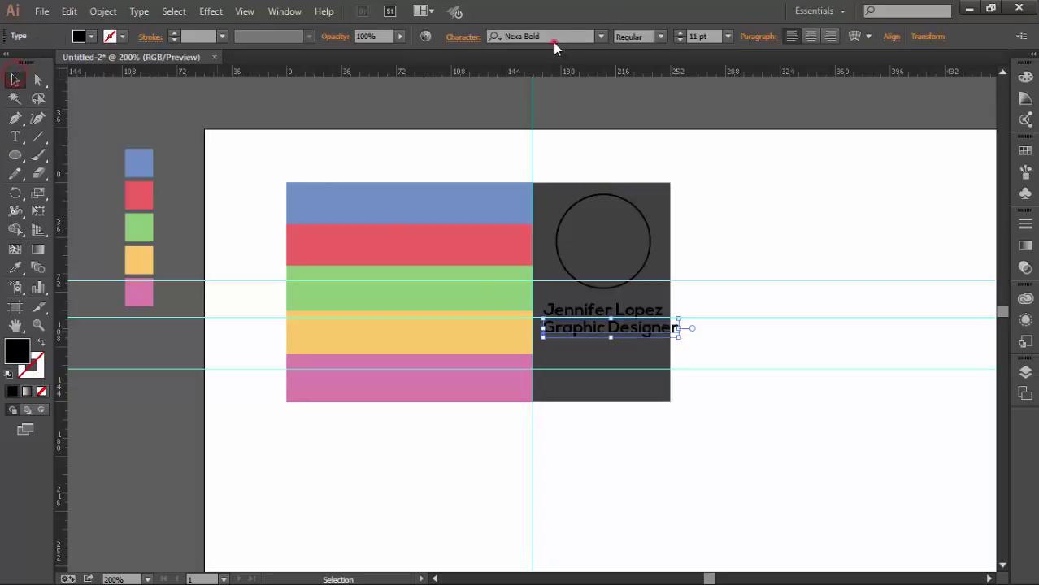
Set the Graphic Designer line to Nexa Light 8 pt and select both text lines
click(554, 36)
key(BackSpace)
key(BackSpace)
key(BackSpace)
text(L)
key(Return)
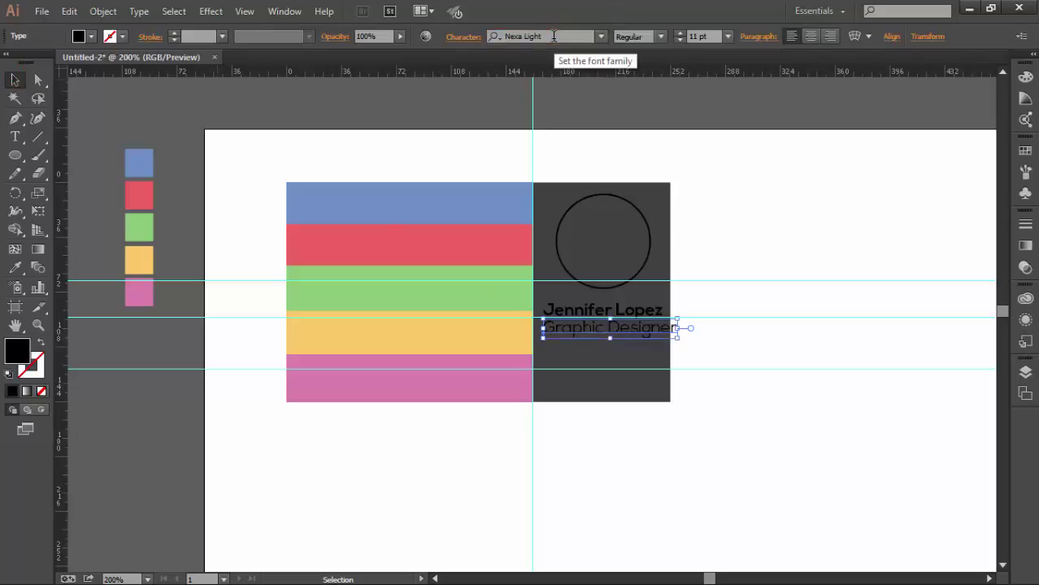
click(728, 36)
click(760, 115)
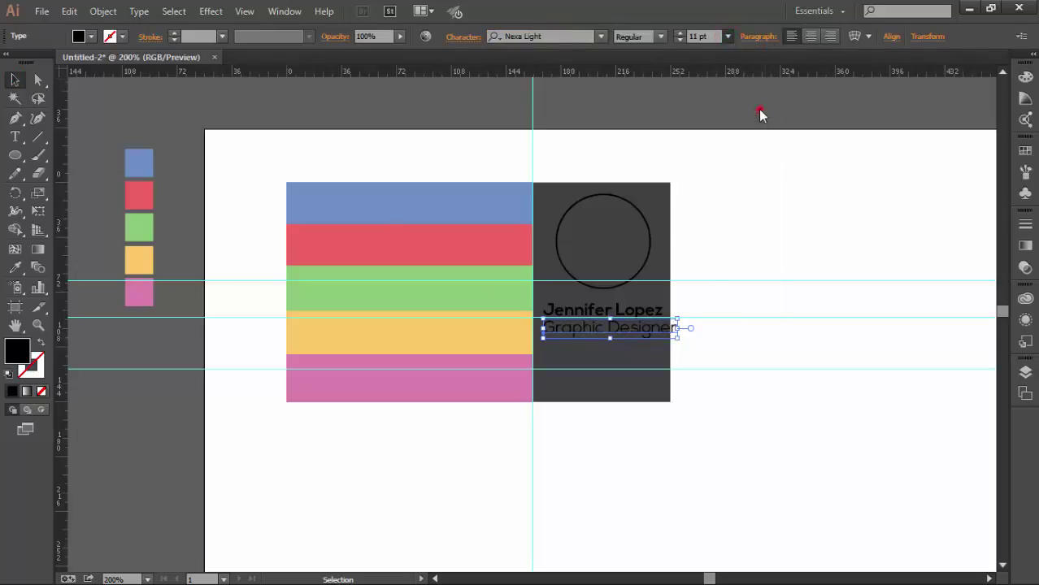
click(788, 341)
click(591, 327)
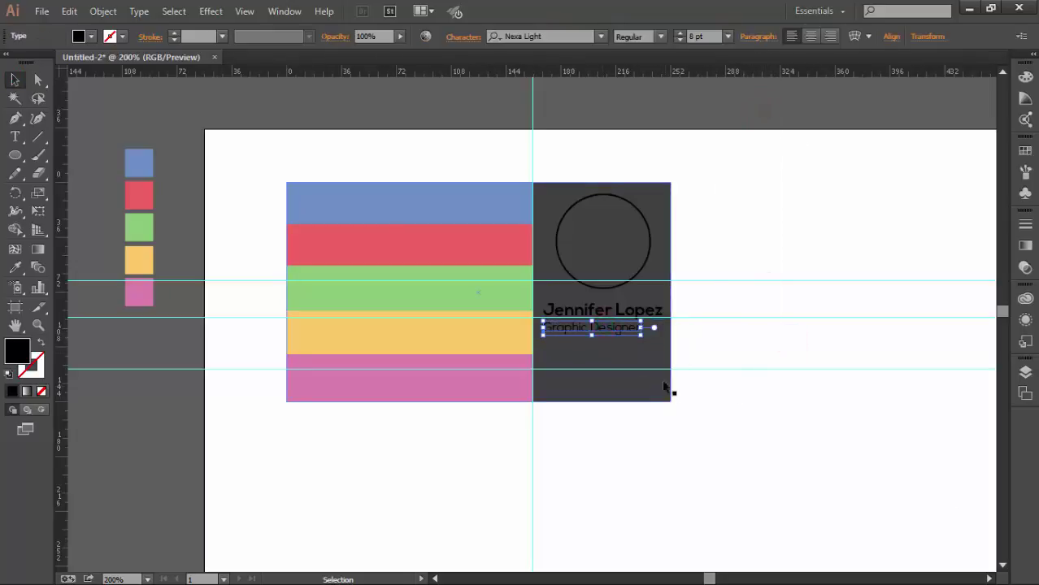
shift+click(641, 310)
Fill the name and Graphic Designer lines with white from the swatches
click(92, 36)
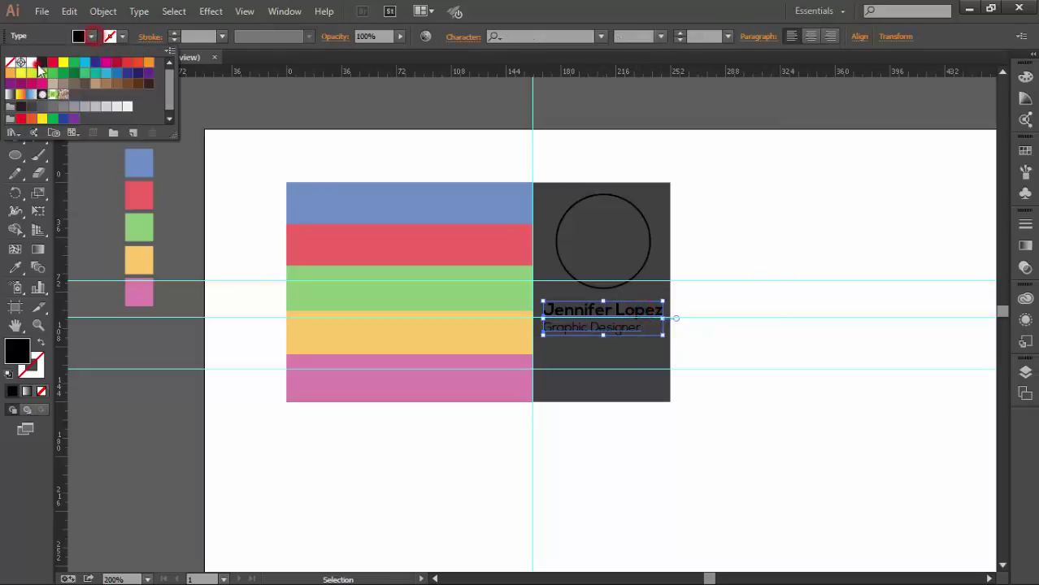
click(32, 63)
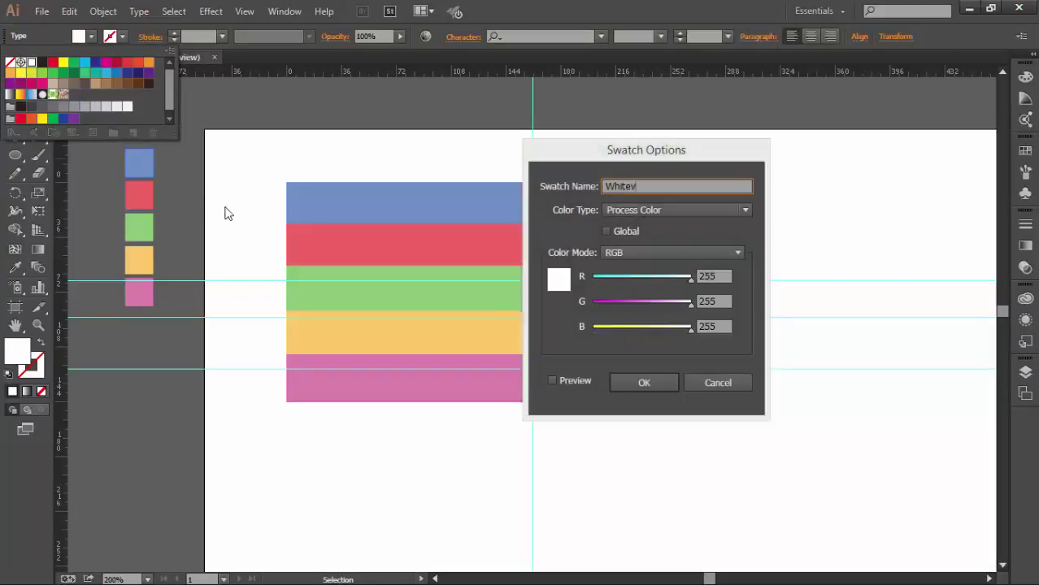
click(721, 383)
Delete the middle horizontal guide
click(422, 157)
click(773, 302)
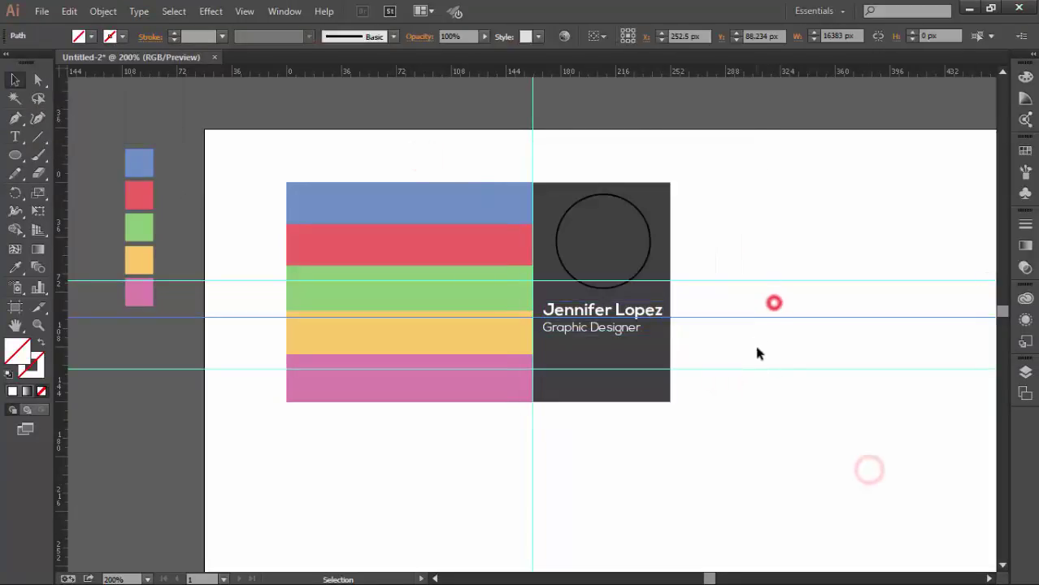
key(Delete)
Nudge the name and Graphic Designer lines slightly down and left into position
drag(622, 313, 621, 316)
click(730, 320)
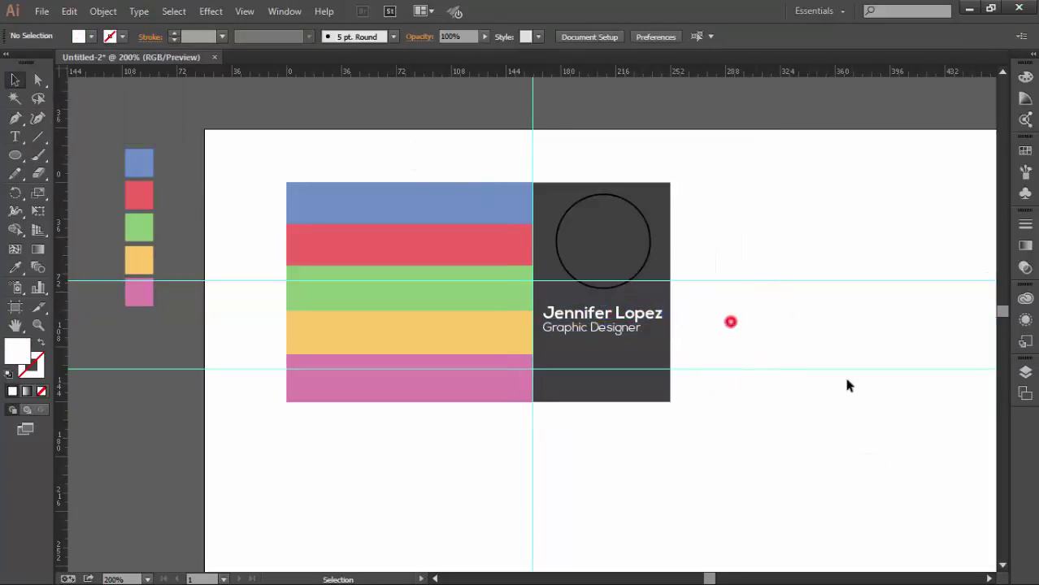
click(581, 331)
click(748, 328)
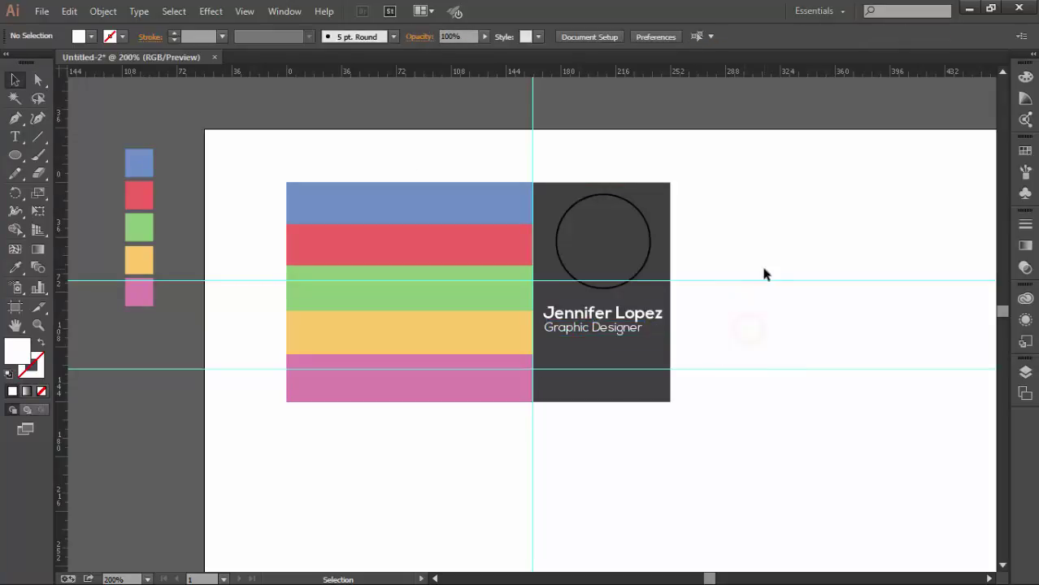
click(602, 313)
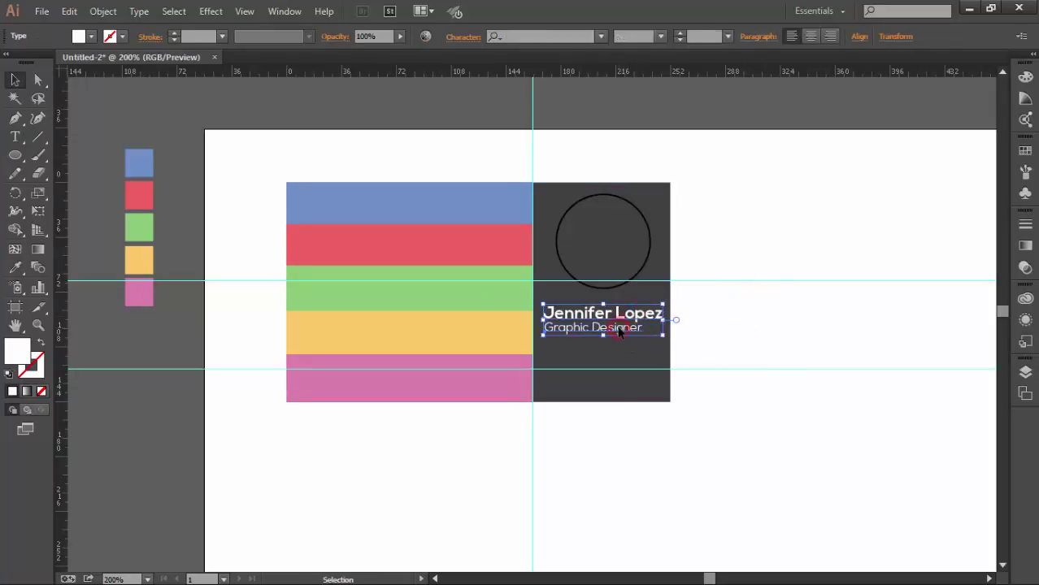
key(Left)
key(Left)
click(774, 228)
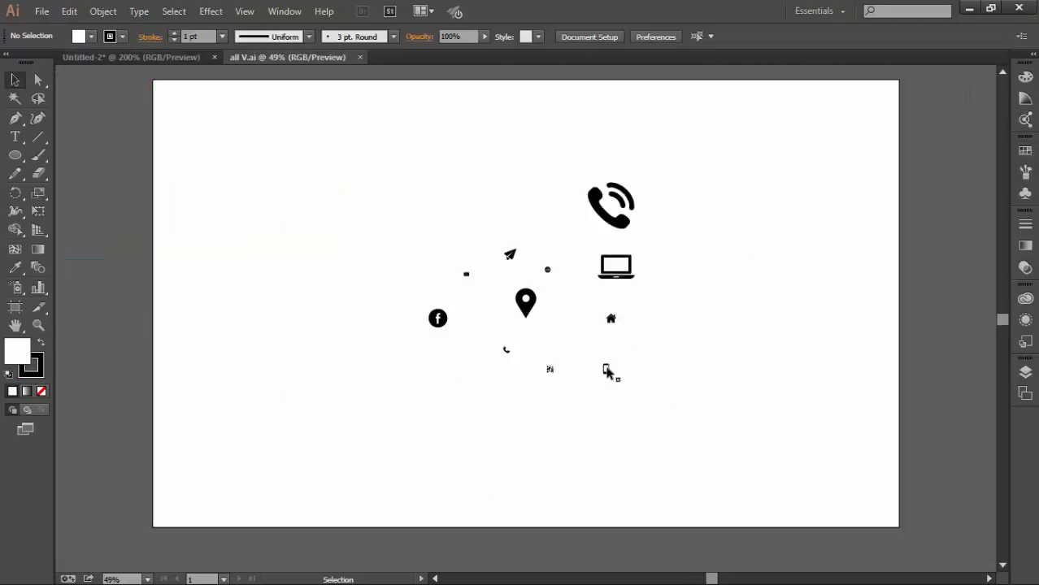
Open the all V.ai icon sheet in Illustrator and select its map pin icon
click(608, 370)
click(657, 337)
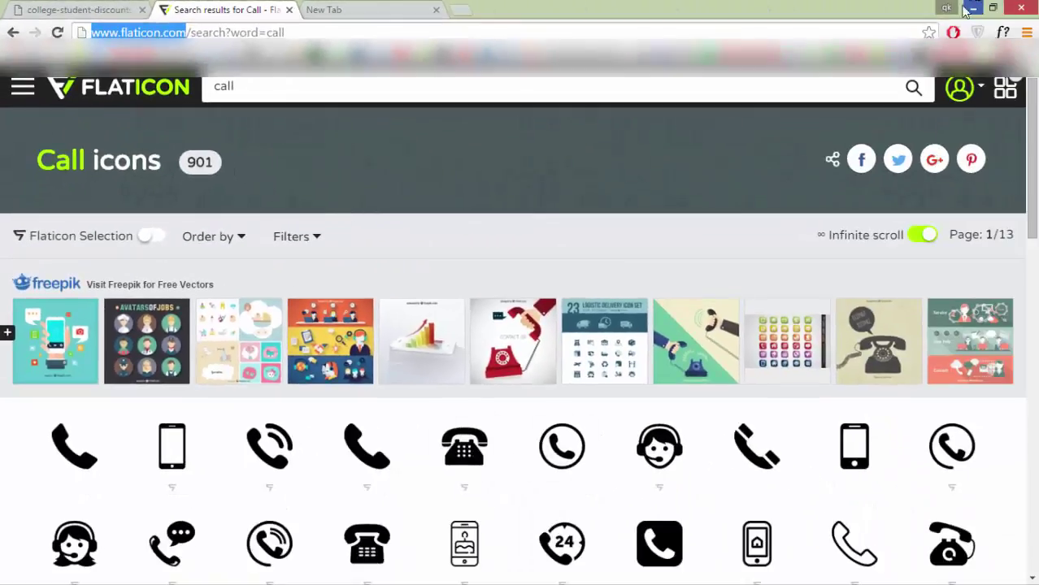
click(972, 7)
click(511, 255)
click(524, 306)
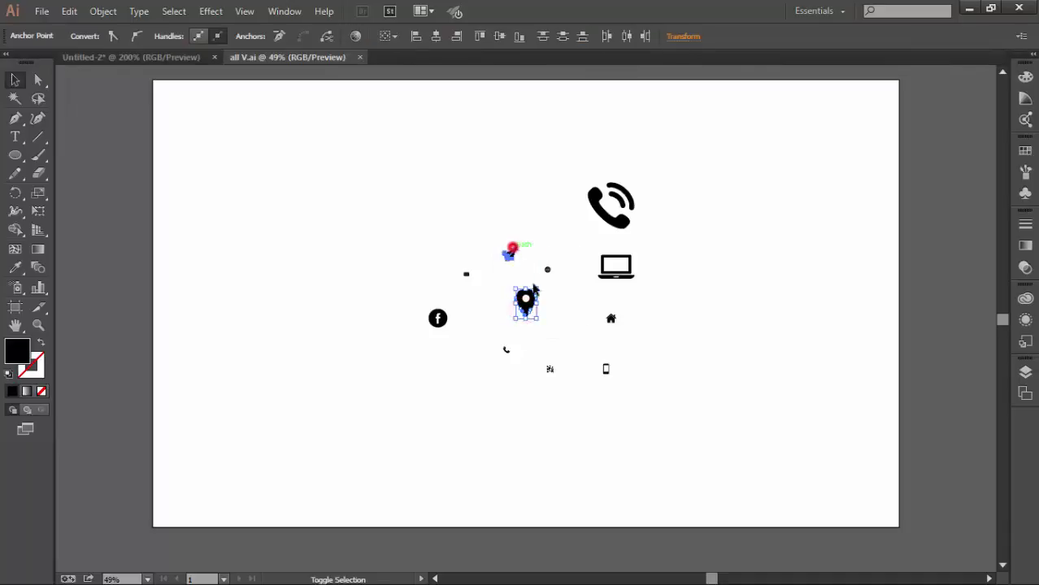
Drag the pin, globe and Facebook icons from all V.ai into the card document
shift+click(547, 269)
shift+click(606, 371)
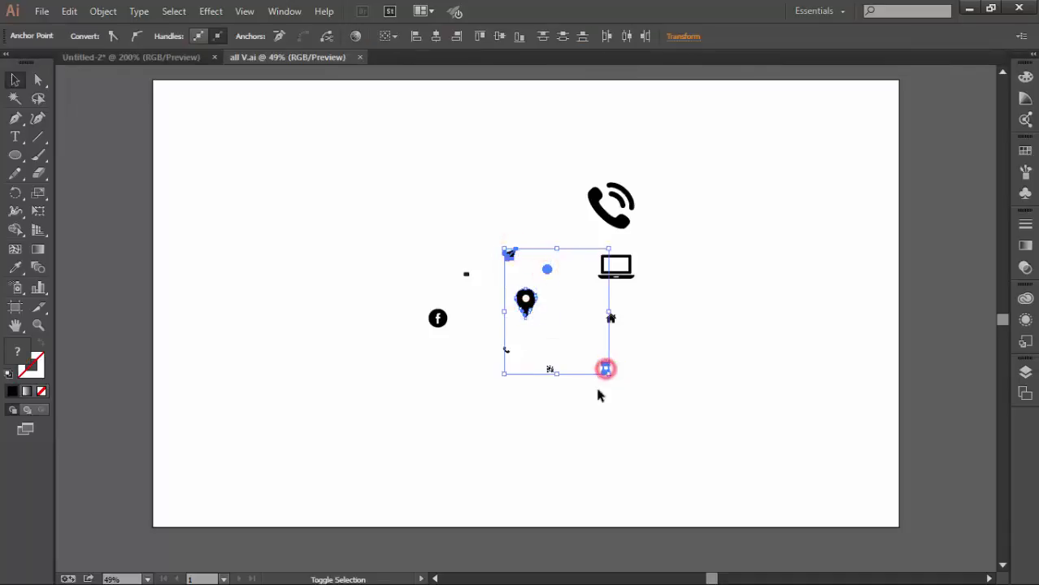
shift+click(438, 318)
mouse_move(525, 303)
mouse_down()
mouse_move(179, 57)
mouse_move(256, 281)
mouse_up()
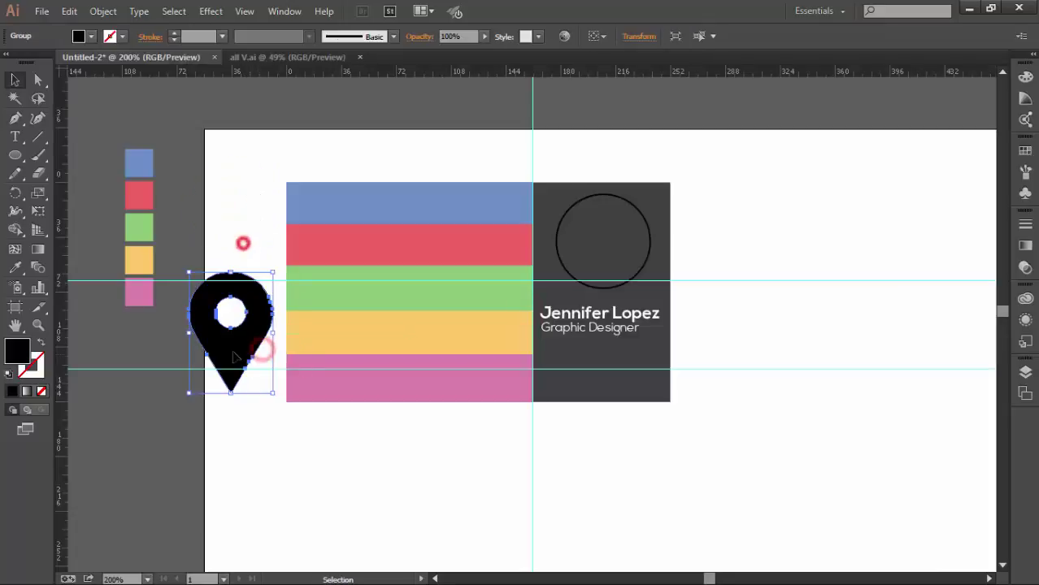
Bring the paper-plane and phone icons from all V.ai into the card document
click(300, 57)
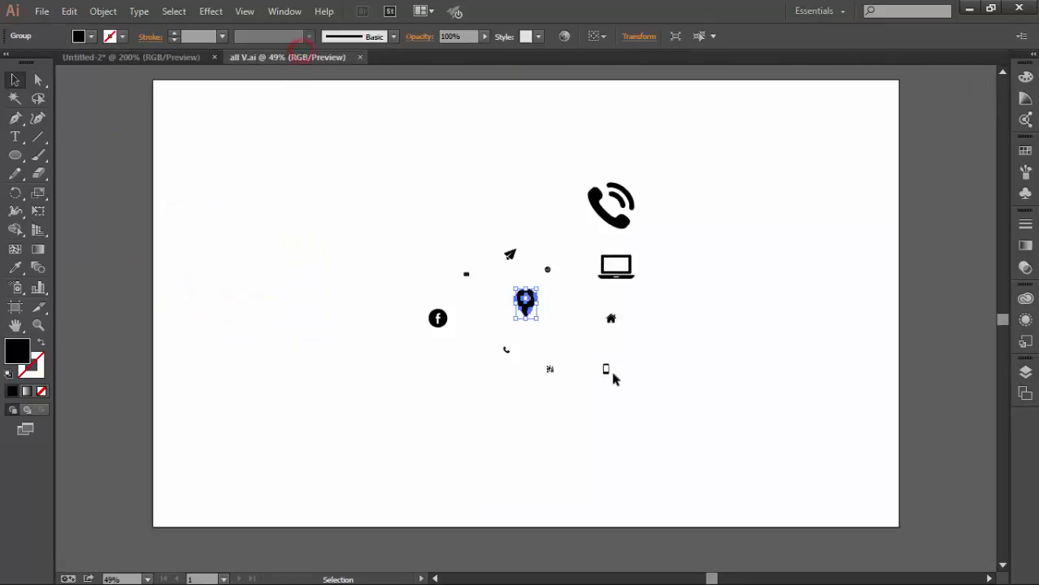
click(511, 254)
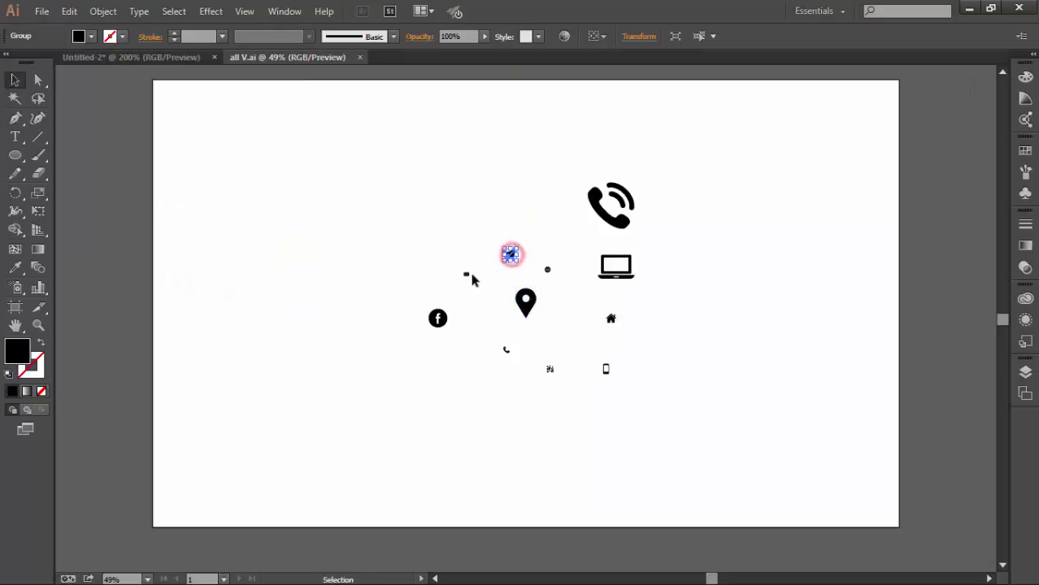
shift+click(606, 371)
drag(511, 254, 234, 175)
Gather the globe and map pin icons together beside the card
click(762, 189)
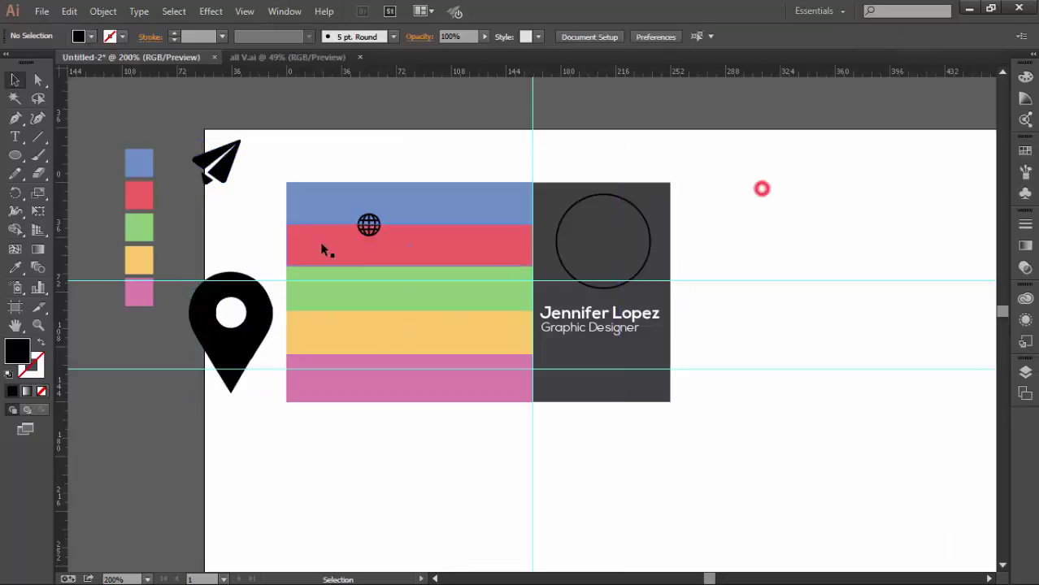
drag(369, 225, 265, 313)
drag(256, 235, 213, 230)
scroll(366, 369, down, 3)
drag(610, 524, 232, 333)
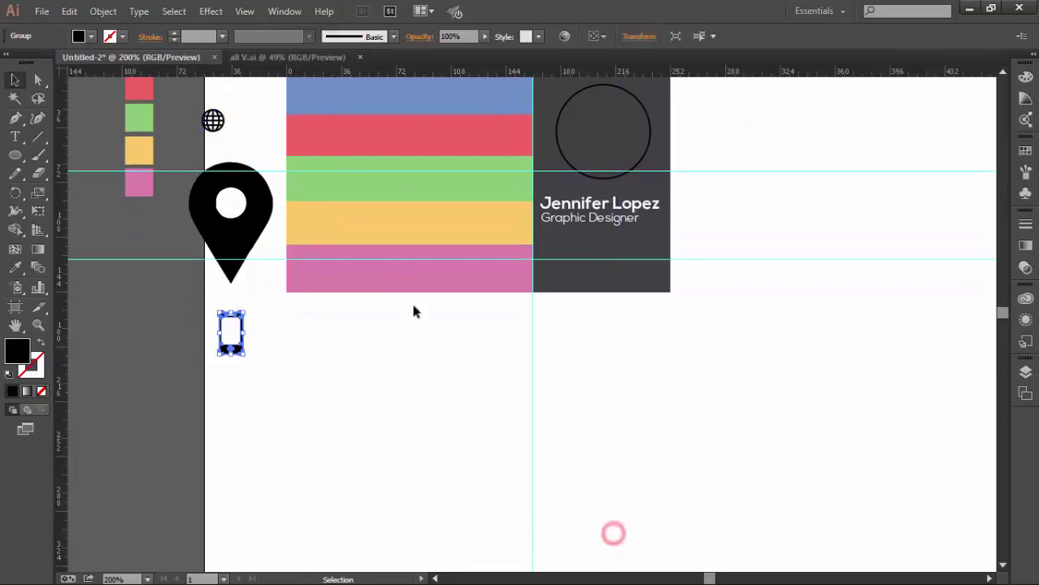
scroll(416, 308, up, 3)
Place the phone, paper plane, globe and map pin at the left of the colour stripes
click(356, 146)
drag(239, 467, 311, 221)
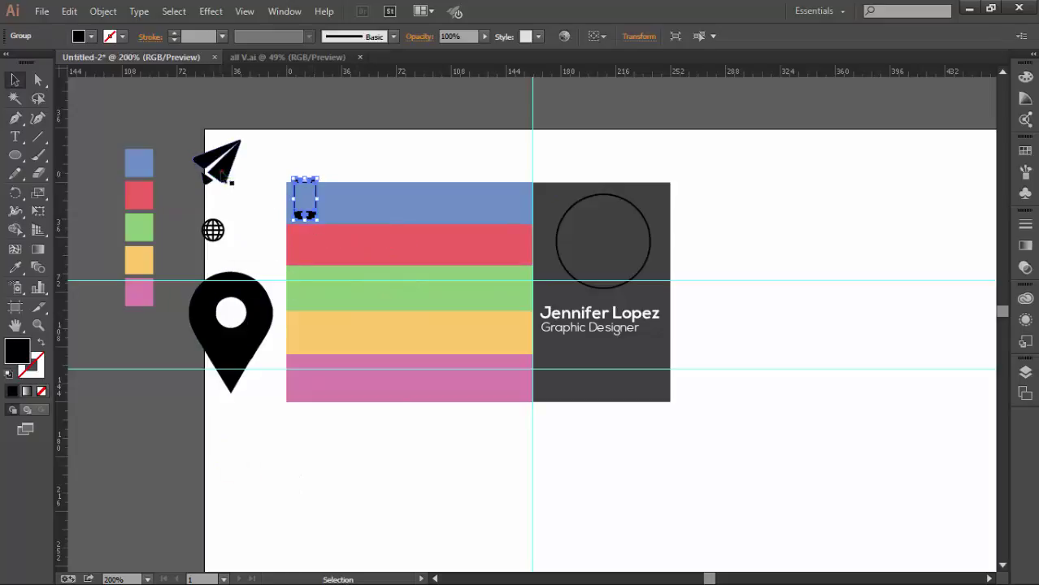
drag(221, 173, 311, 261)
drag(213, 230, 306, 288)
mouse_move(234, 336)
mouse_down()
mouse_move(324, 365)
mouse_move(318, 408)
mouse_up()
click(325, 227)
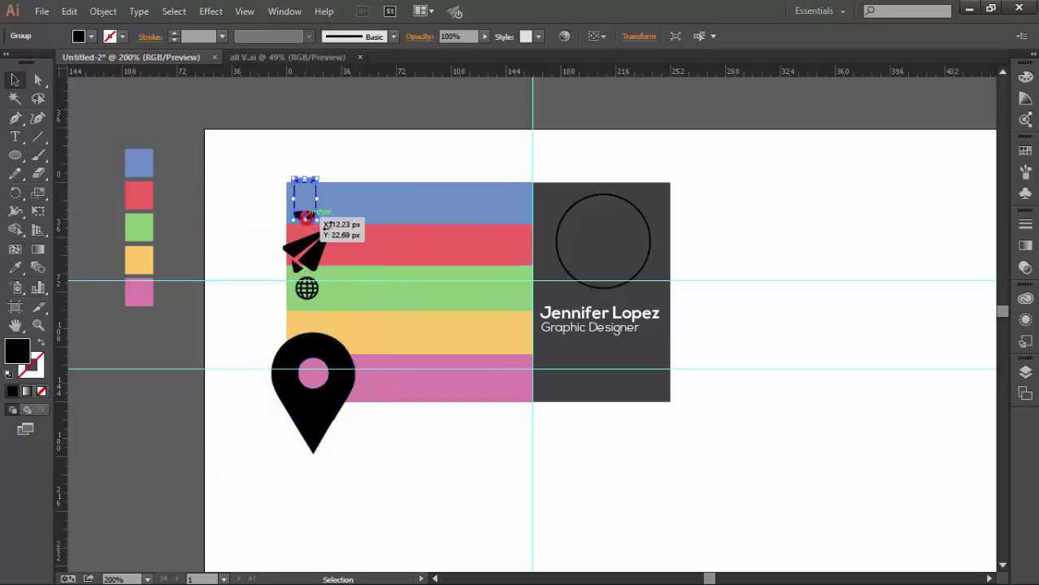
drag(262, 144, 437, 462)
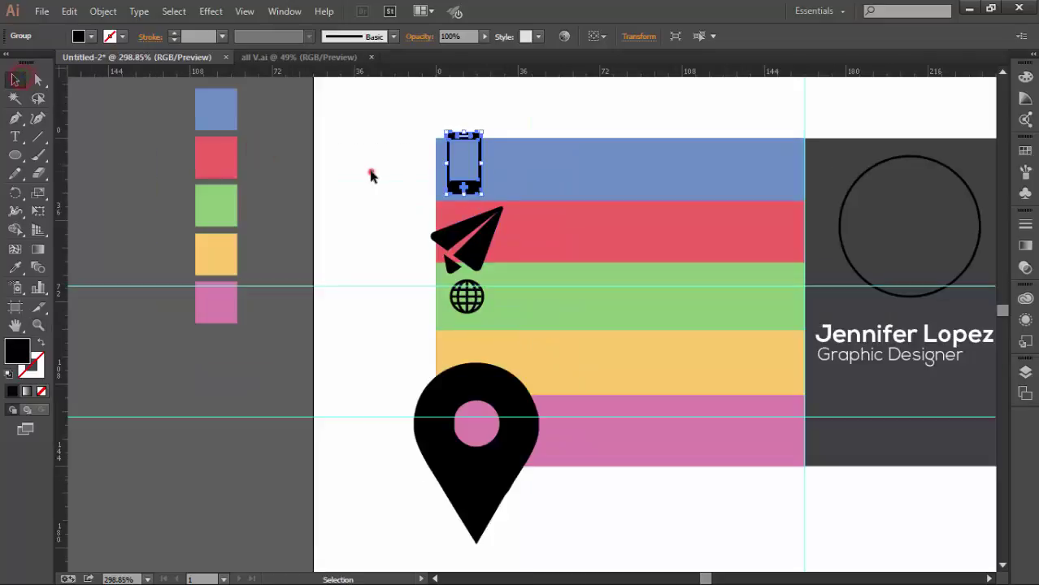
Make the phone icon white on the blue stripe
drag(465, 176, 478, 185)
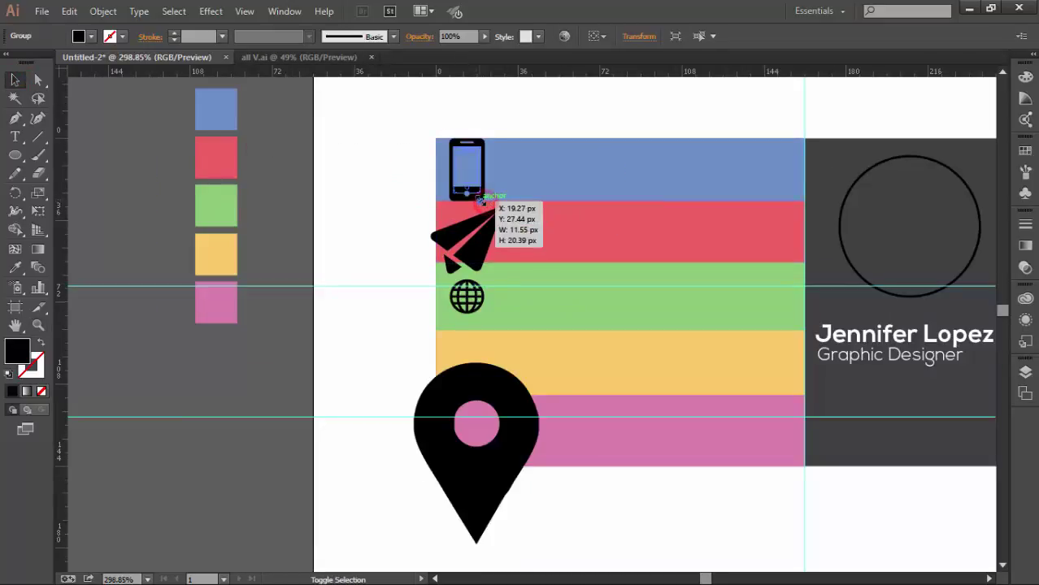
click(381, 193)
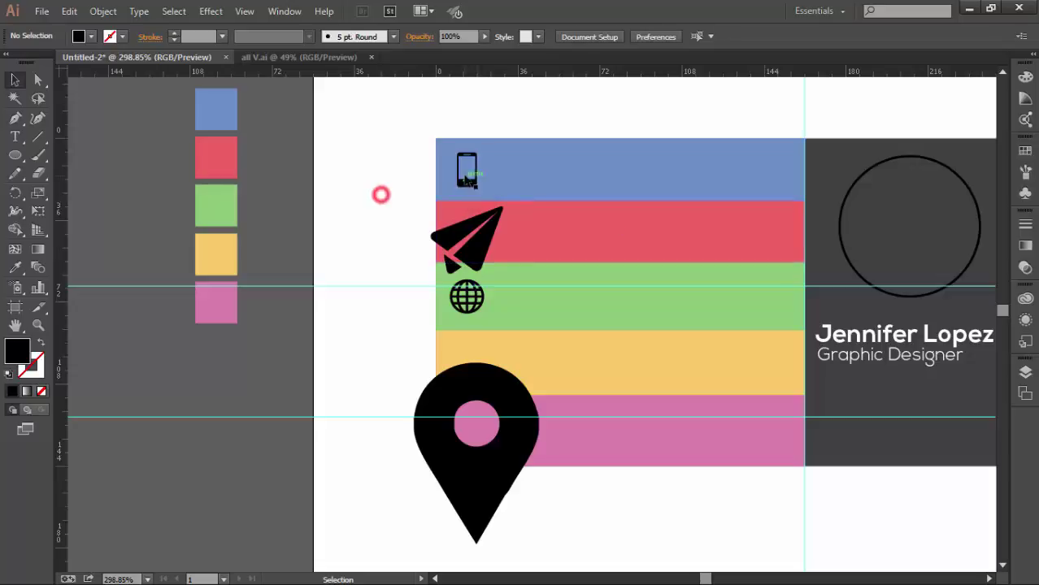
click(466, 172)
click(92, 36)
click(31, 63)
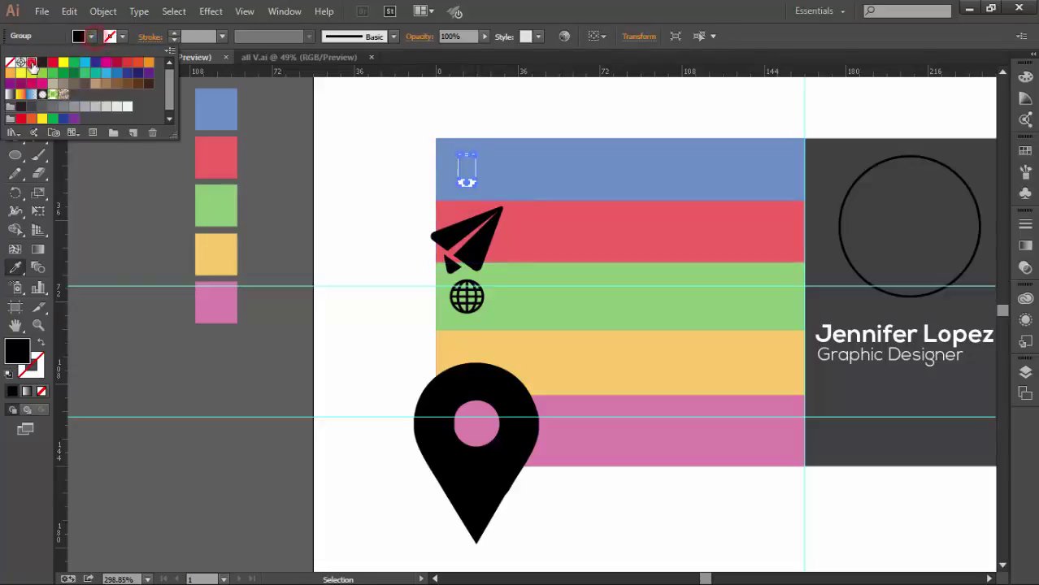
key(Escape)
key(v)
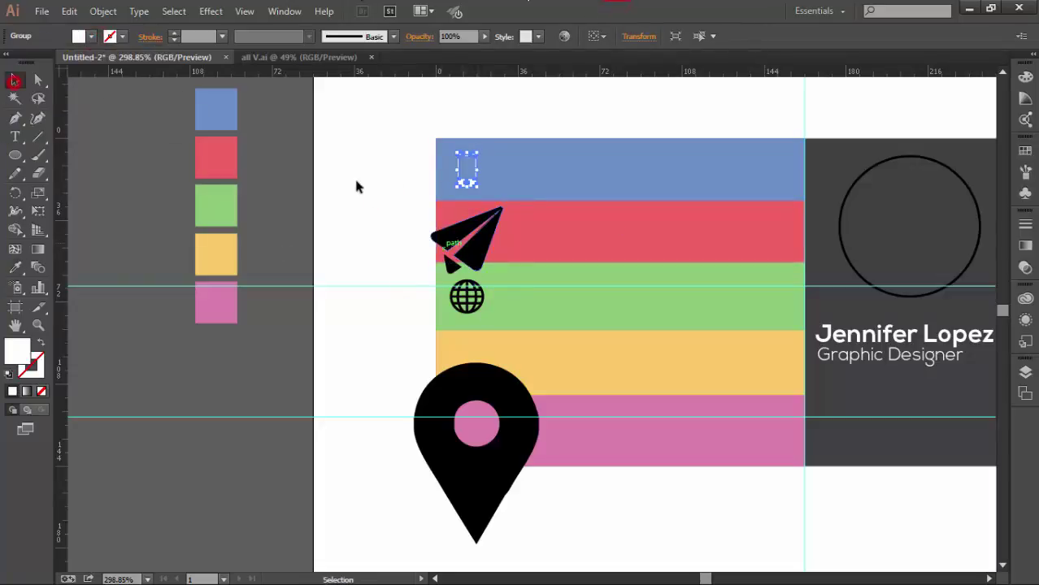
click(353, 182)
Shrink the paper plane and globe into their stripes and add a vertical alignment guide
click(484, 244)
drag(504, 273, 466, 236)
drag(58, 289, 456, 295)
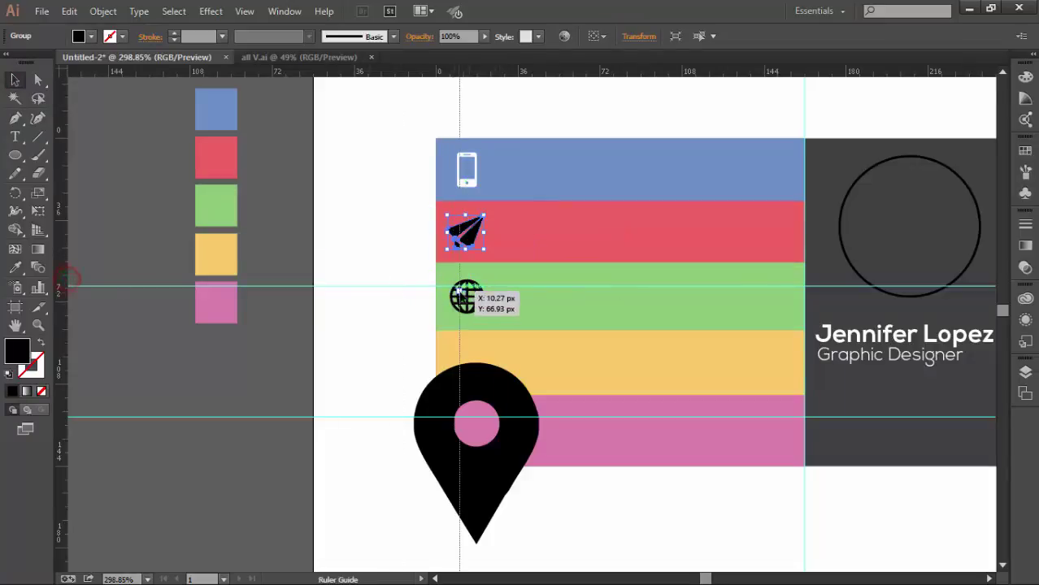
click(472, 238)
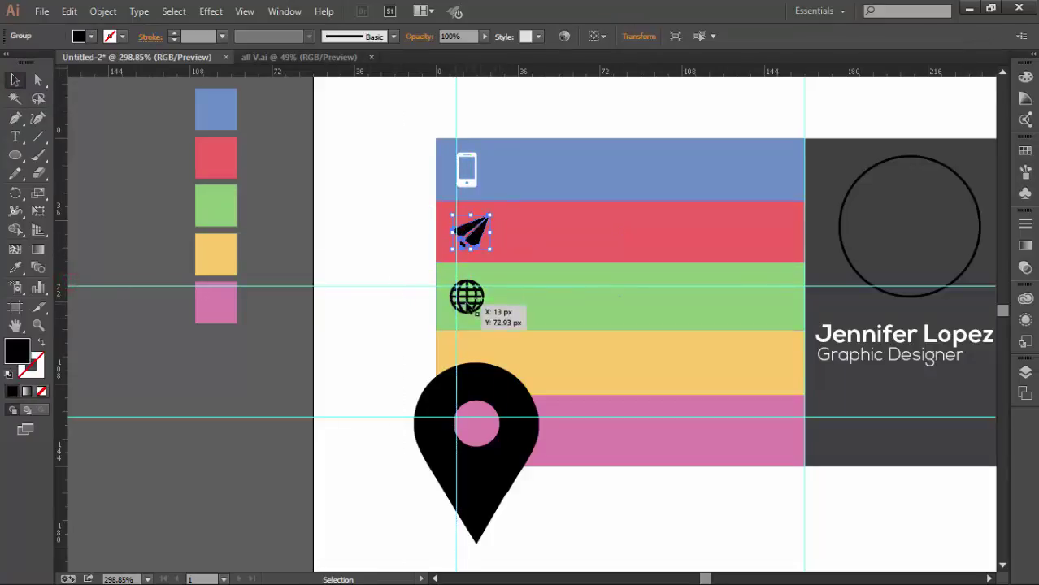
mouse_move(468, 302)
mouse_down()
mouse_move(483, 312)
mouse_move(582, 95)
mouse_move(474, 298)
mouse_up()
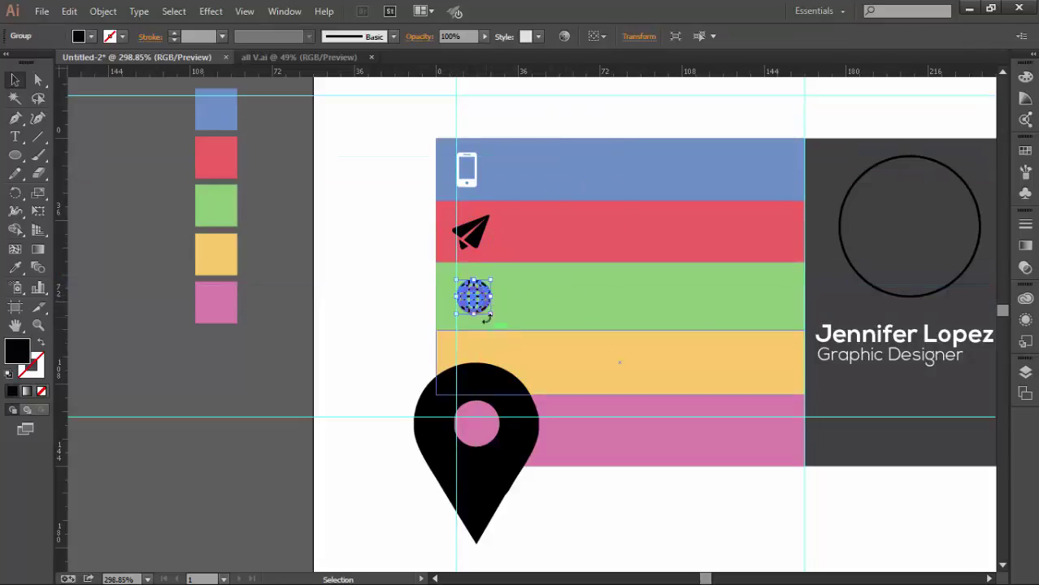
Give the globe and paper plane the phone's white fill with the Eyedropper
key(i)
click(470, 181)
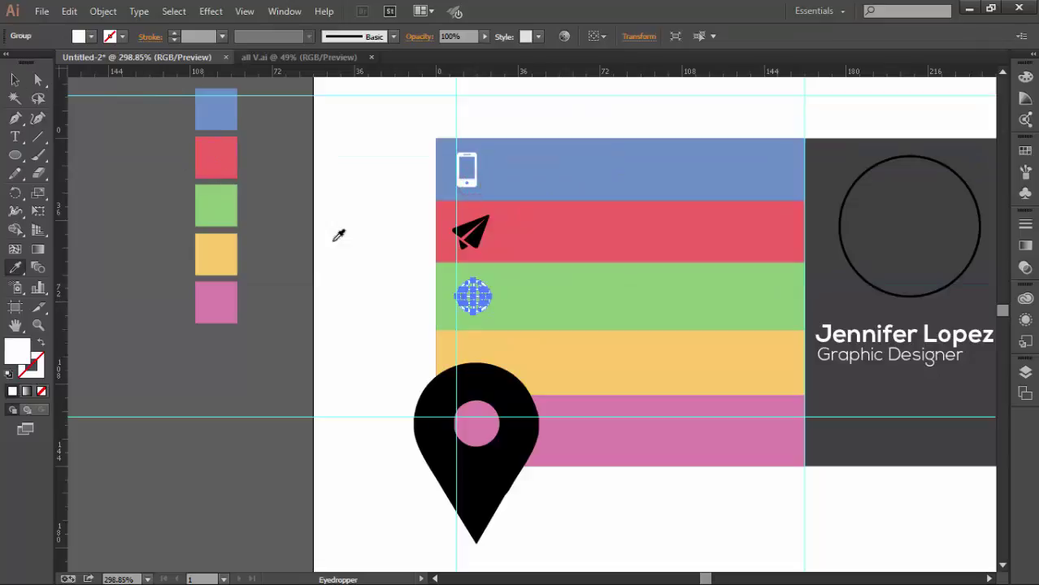
ctrl+click(472, 233)
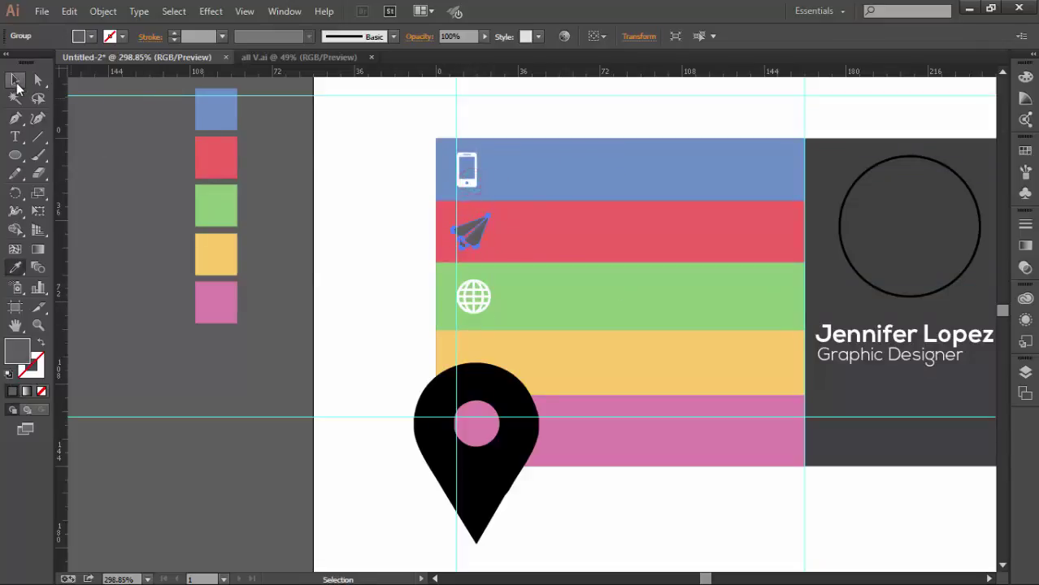
click(472, 183)
key(v)
click(375, 227)
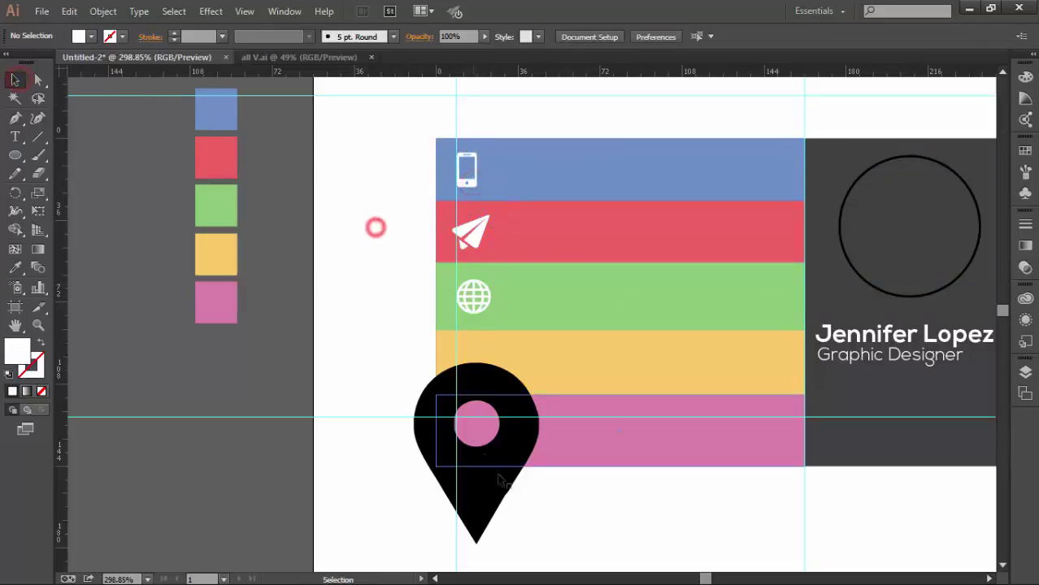
Shrink the location pin into the pink stripe and sample white onto it
click(506, 483)
drag(540, 545, 476, 433)
drag(396, 413, 401, 534)
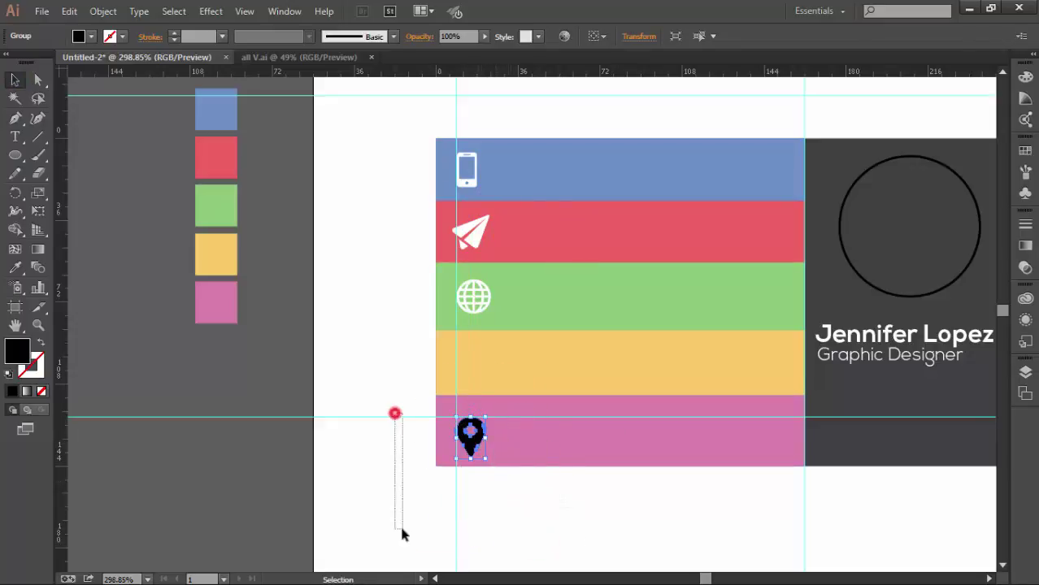
drag(400, 417, 400, 498)
click(474, 439)
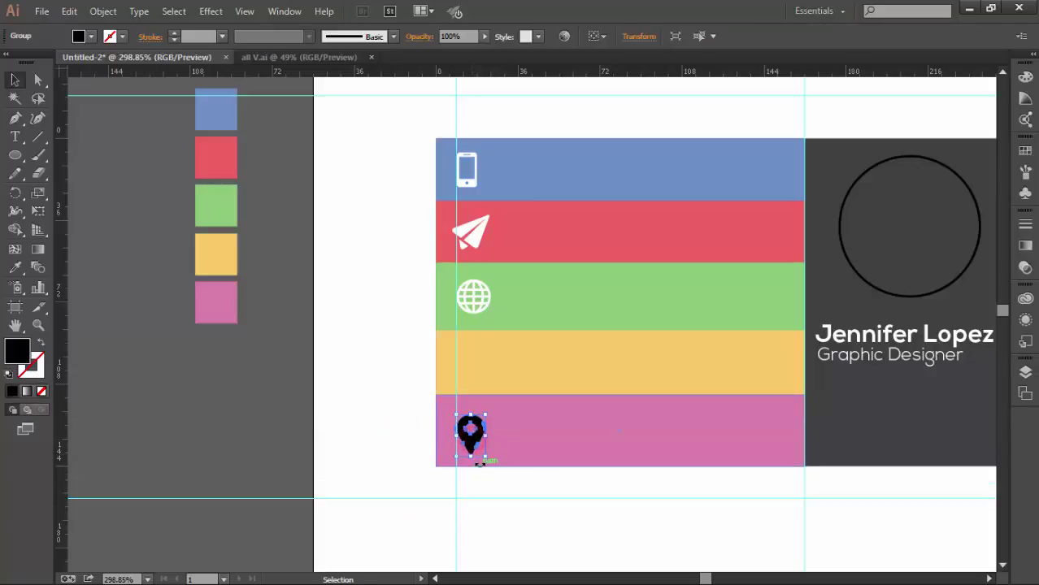
key(i)
click(478, 236)
Place the Facebook icon in the yellow stripe, shrink it and make it white
key(v)
click(435, 507)
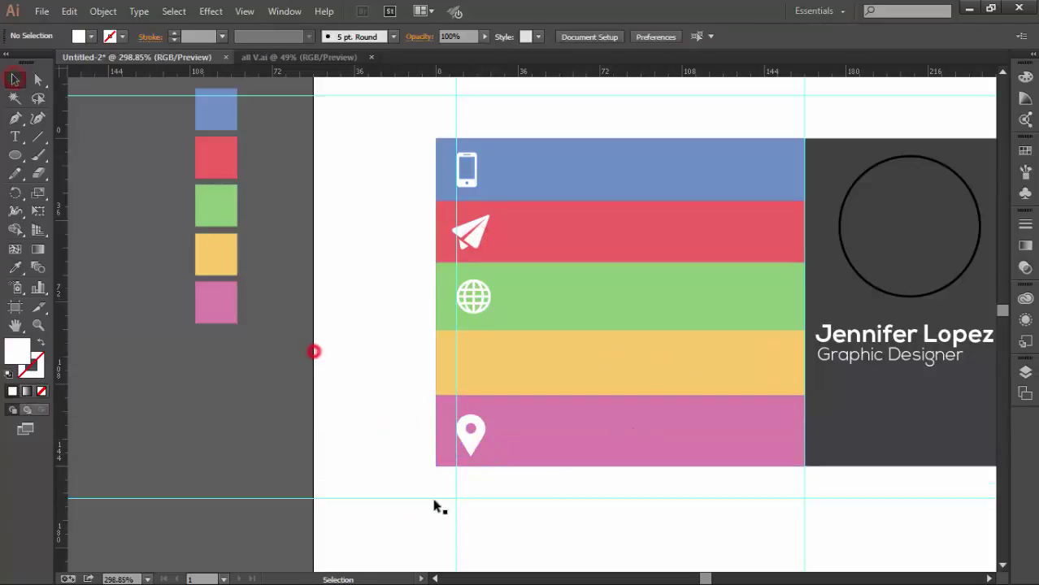
click(299, 57)
mouse_move(461, 334)
mouse_down()
mouse_move(157, 63)
mouse_move(476, 381)
mouse_up()
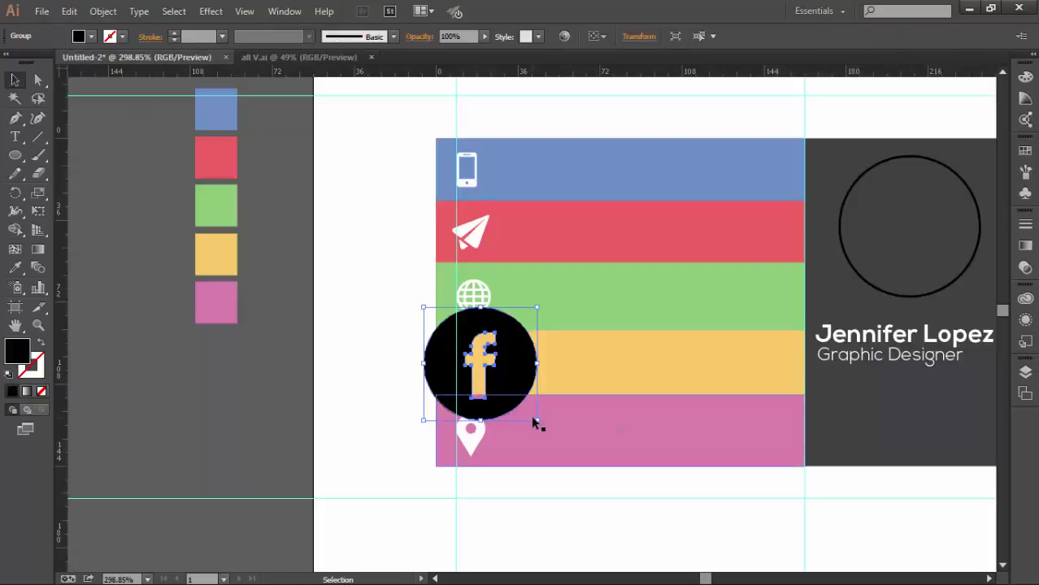
drag(540, 424, 485, 368)
key(i)
click(470, 232)
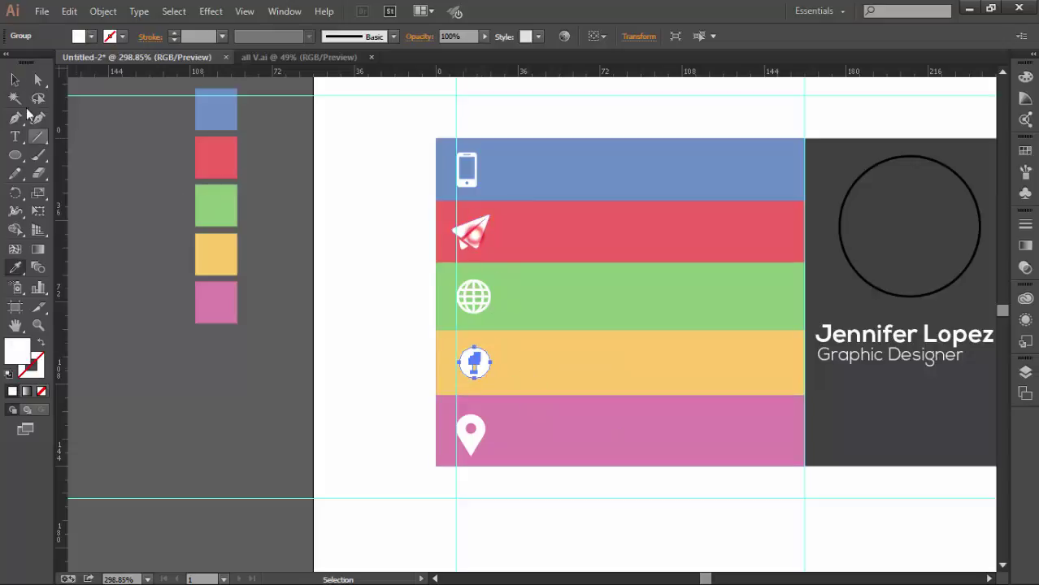
key(v)
click(342, 244)
Move the vertical guide further right and zoom in on the business card
click(461, 112)
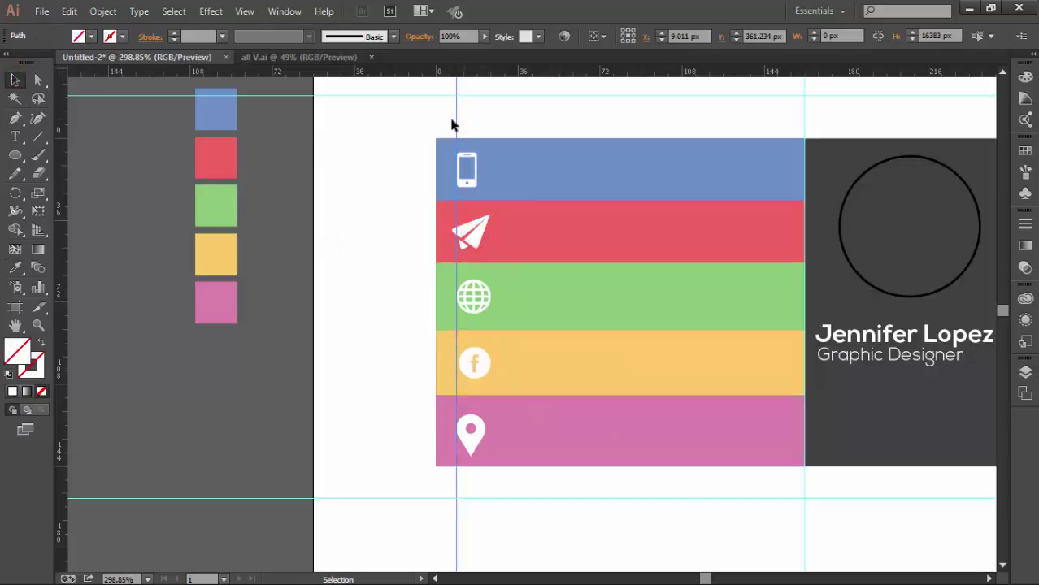
click(454, 121)
drag(457, 118, 508, 116)
key(ctrl+minus)
key(ctrl+minus)
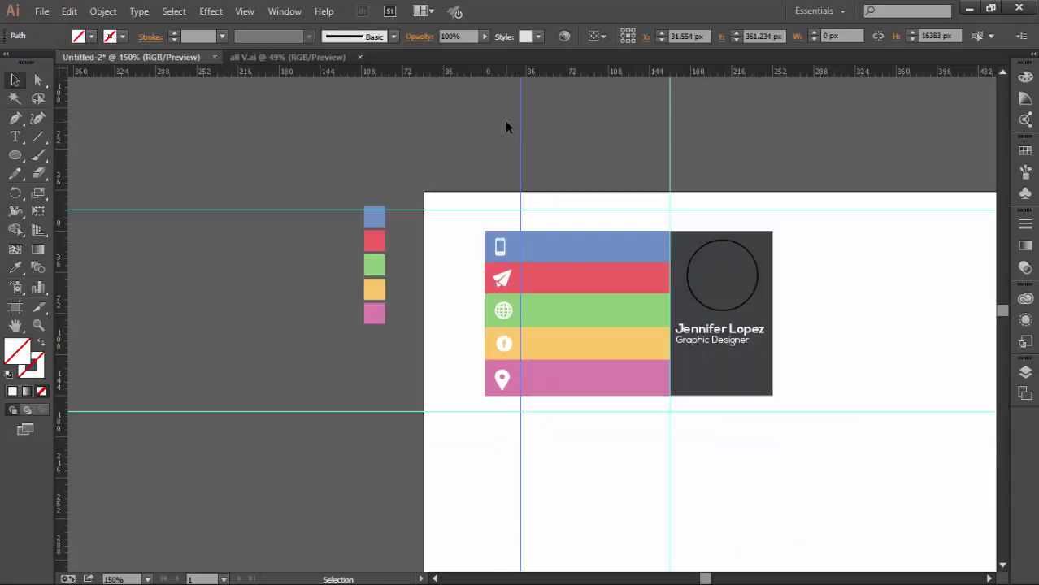
key(z)
drag(437, 209, 616, 422)
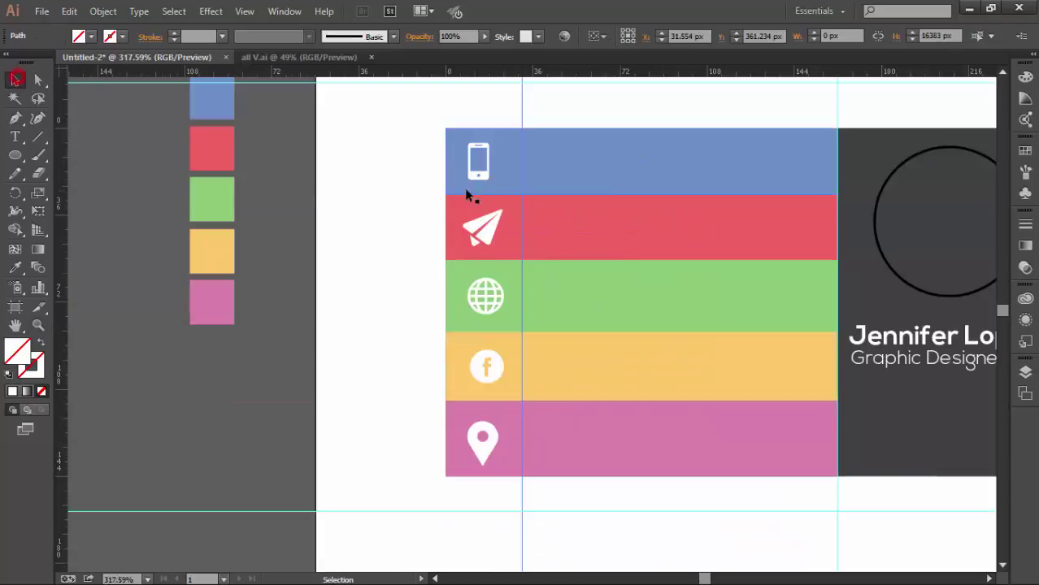
Scale all five contact icons together to a matching size
shift+click(478, 161)
shift+click(483, 227)
shift+click(485, 296)
shift+click(486, 367)
shift+click(483, 439)
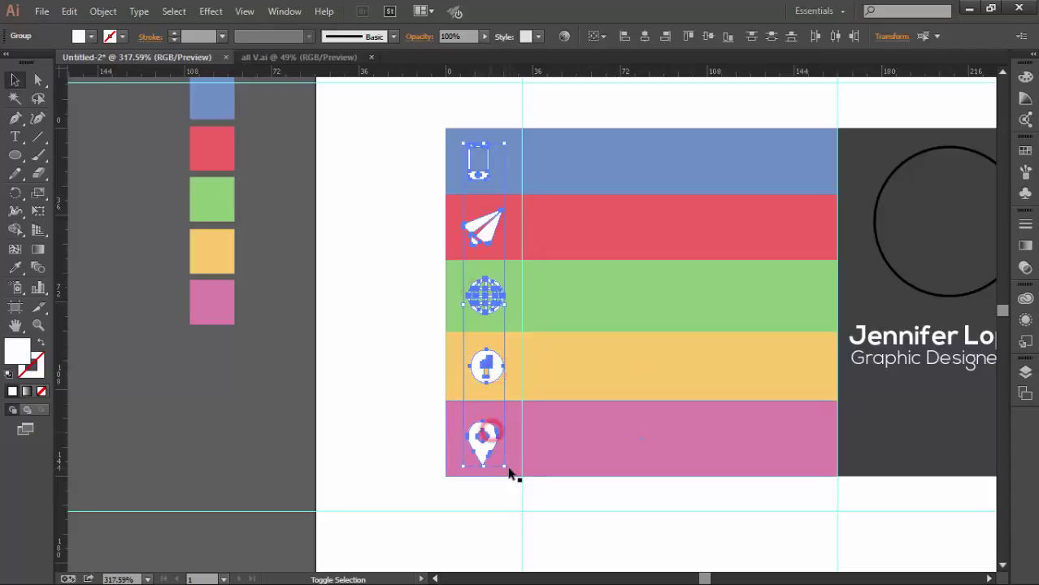
drag(503, 468, 504, 468)
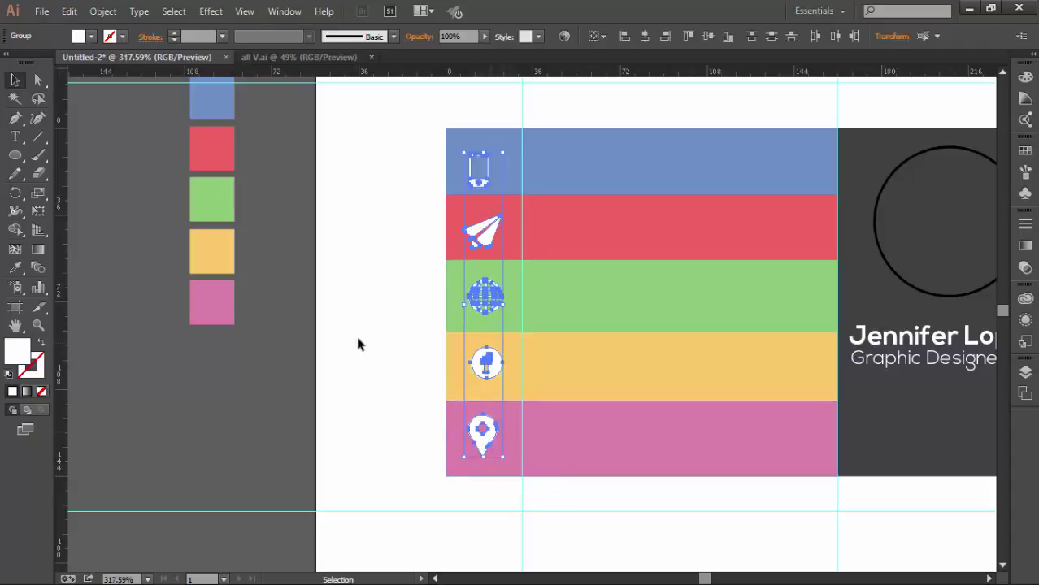
click(356, 336)
Nudge the phone, plane, globe, Facebook and pin icons into one aligned column
drag(477, 168, 483, 179)
drag(483, 233, 480, 229)
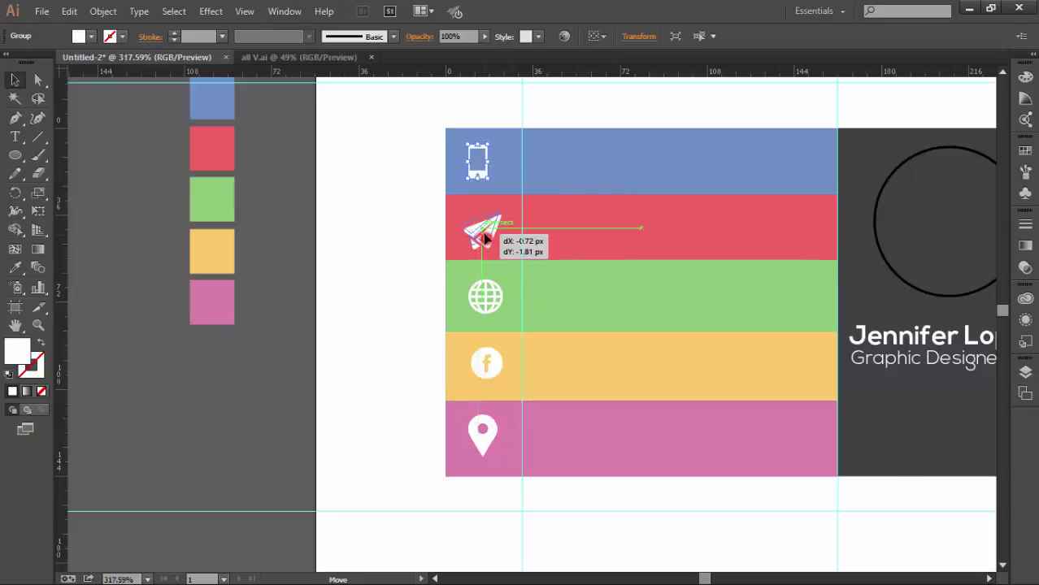
drag(490, 300, 487, 296)
drag(494, 367, 490, 369)
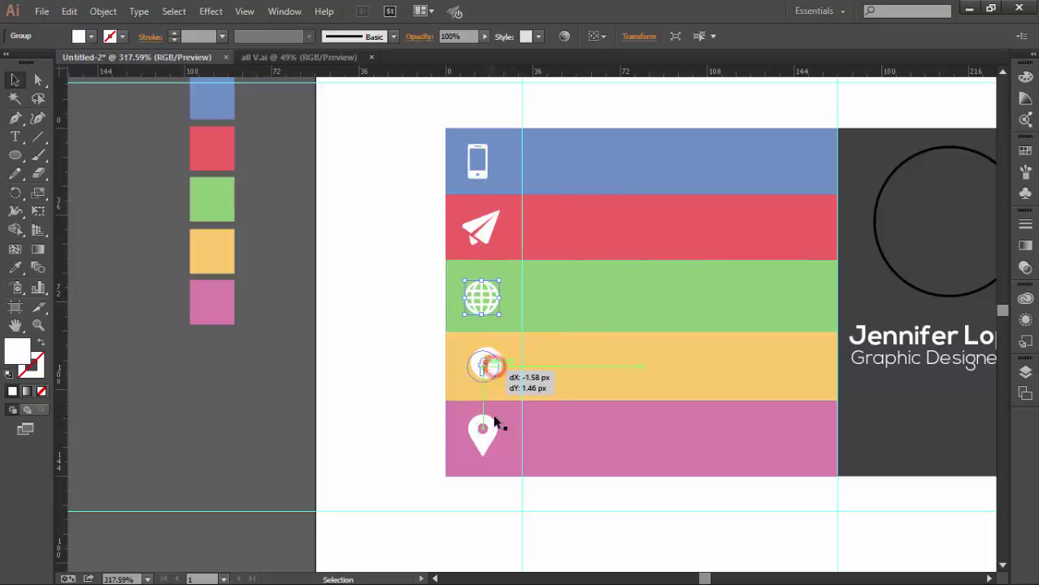
click(495, 433)
click(379, 297)
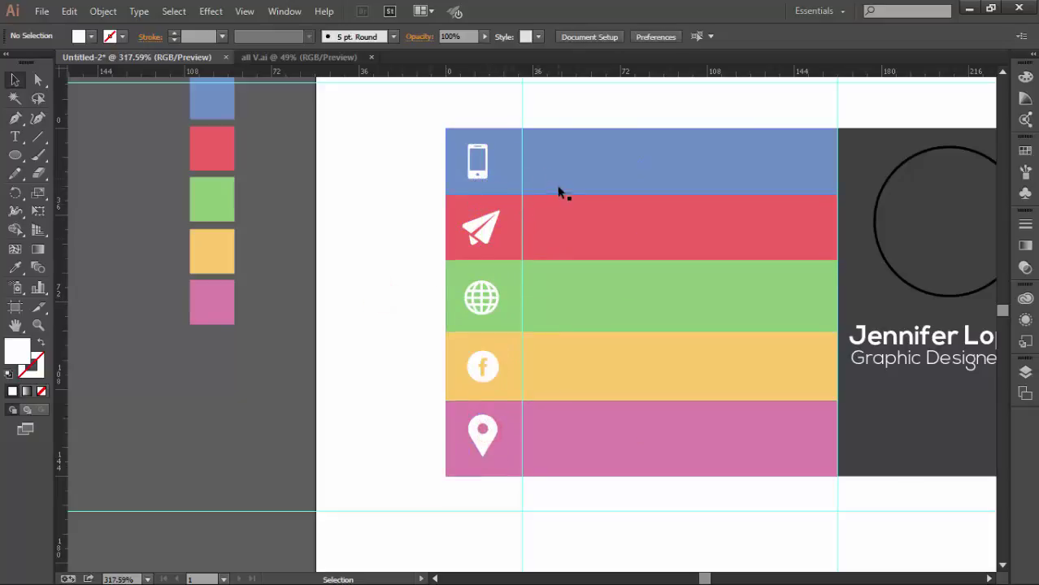
Type the phone number as a new text line and trim some of its digits
click(14, 136)
click(366, 184)
text(0313 - 1122-333)
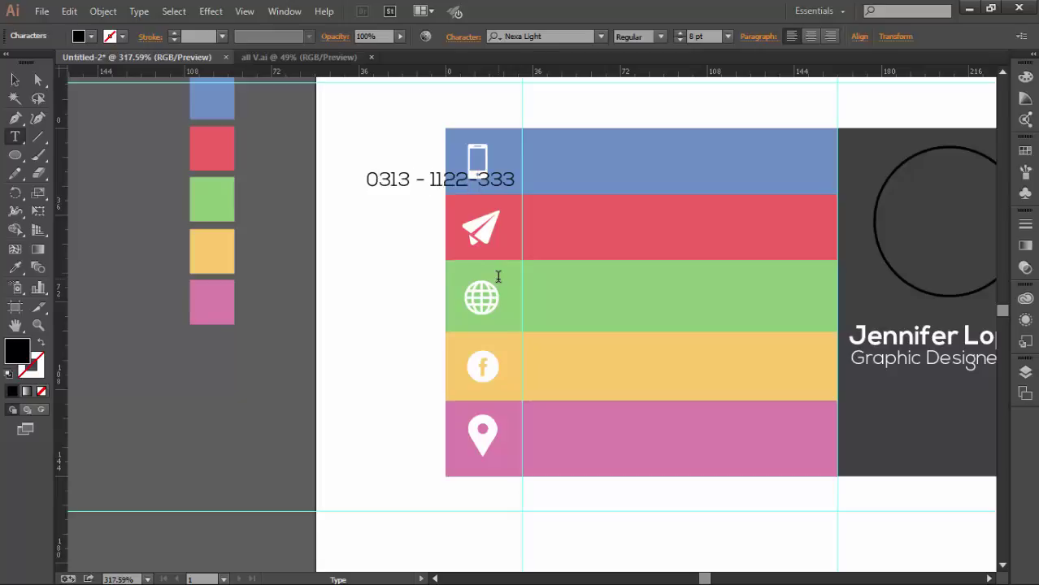
drag(439, 180, 469, 180)
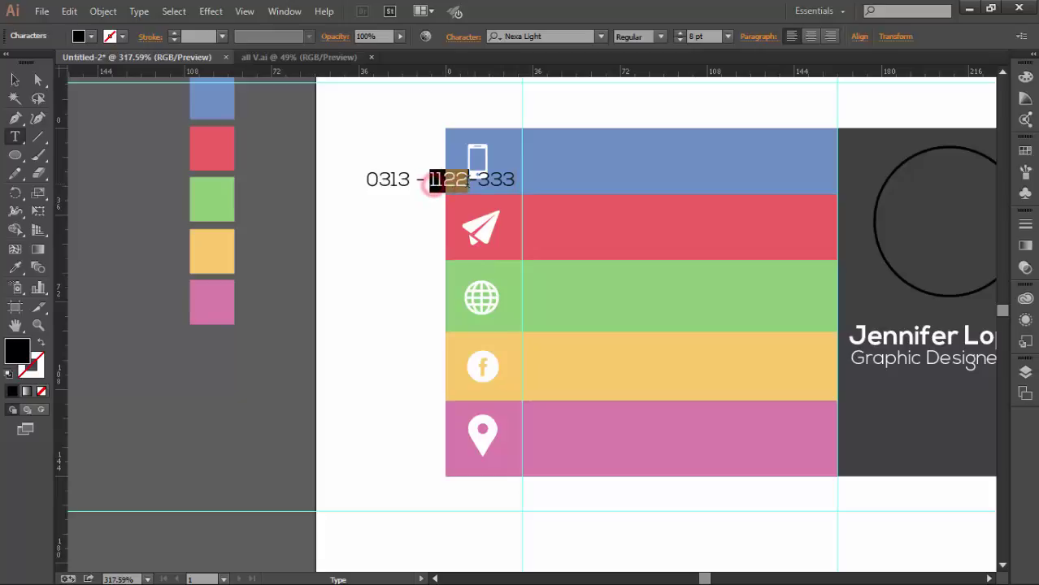
key(BackSpace)
text(- 444)
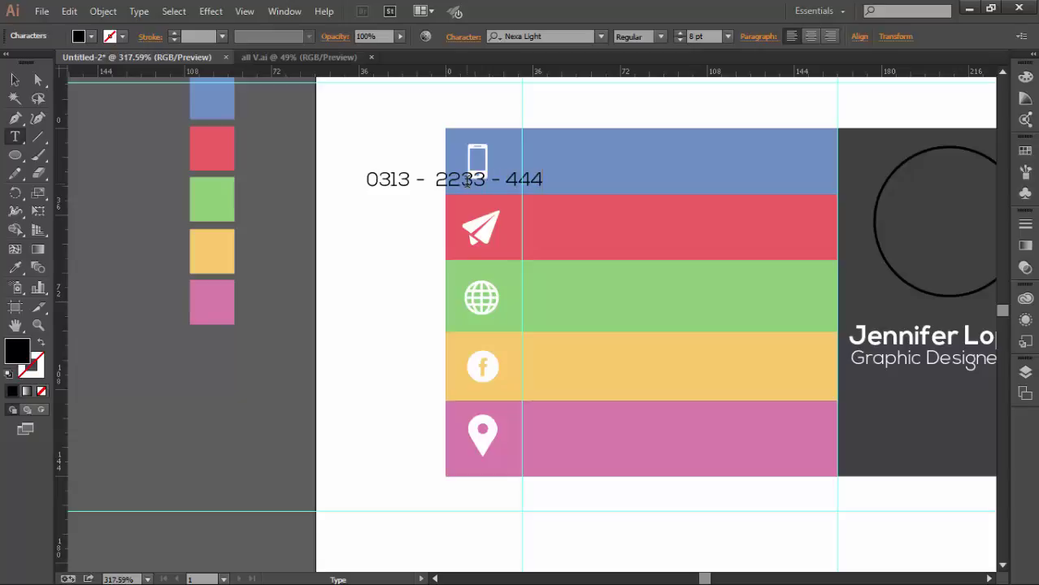
key(Escape)
Move the phone number into the blue stripe and make it white
click(358, 192)
mouse_move(397, 178)
mouse_down()
mouse_move(683, 165)
mouse_move(669, 183)
mouse_up()
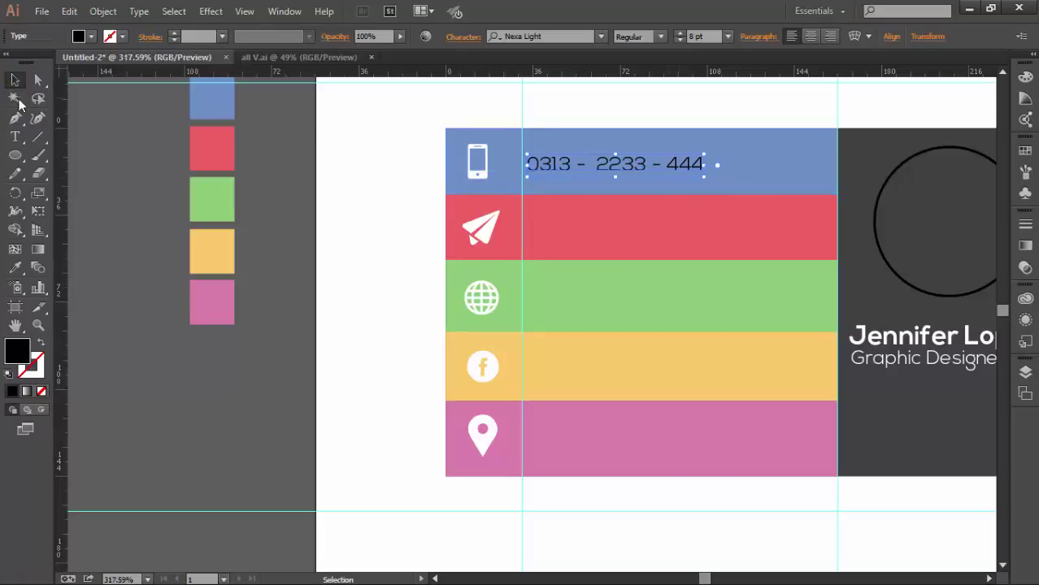
click(91, 36)
click(30, 62)
click(618, 5)
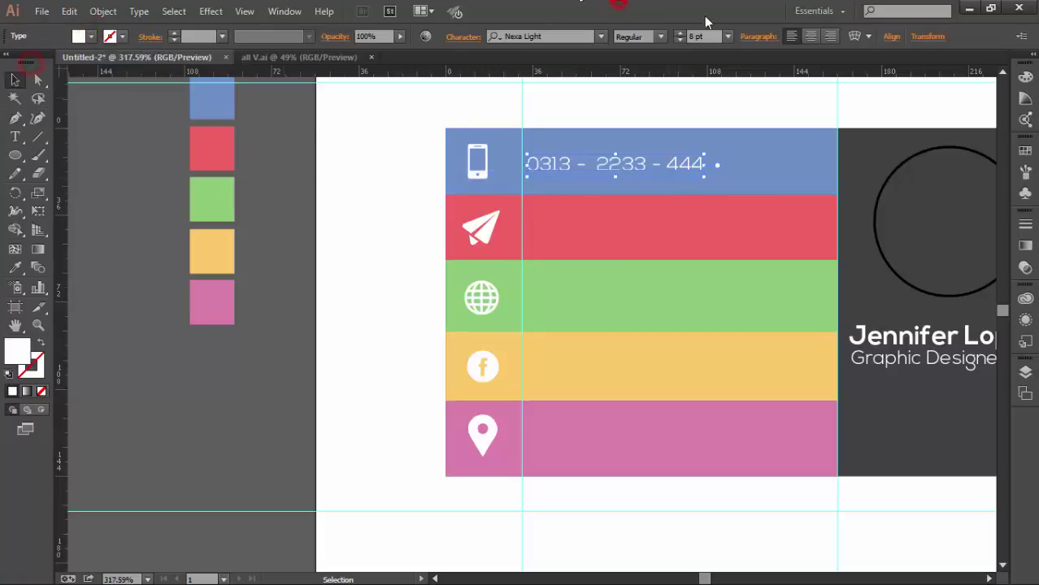
Copy the phone number into the red stripe and retype it as the e-mail address
click(618, 102)
drag(630, 164, 632, 230)
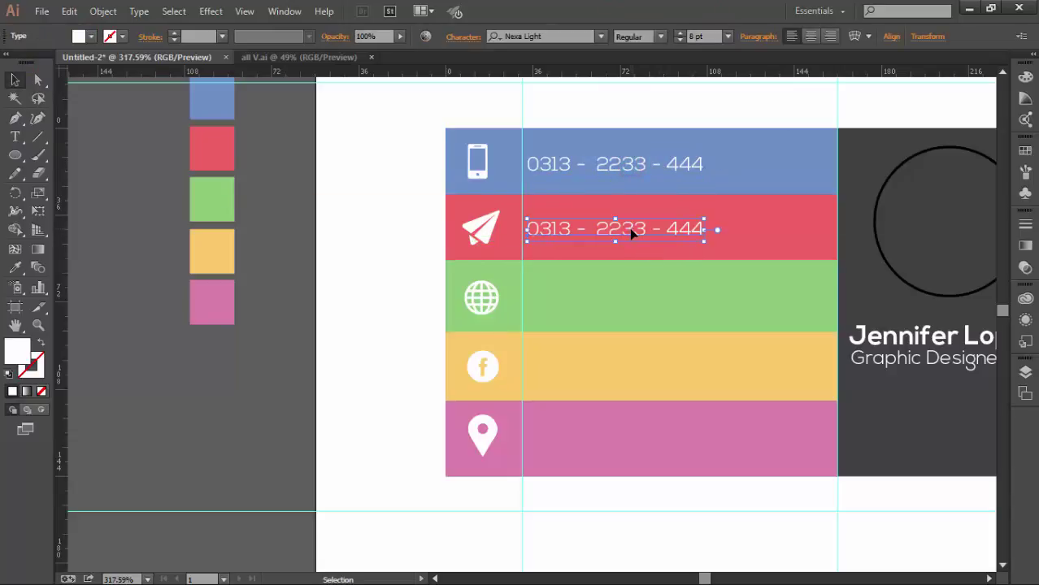
key(t)
drag(709, 233, 530, 231)
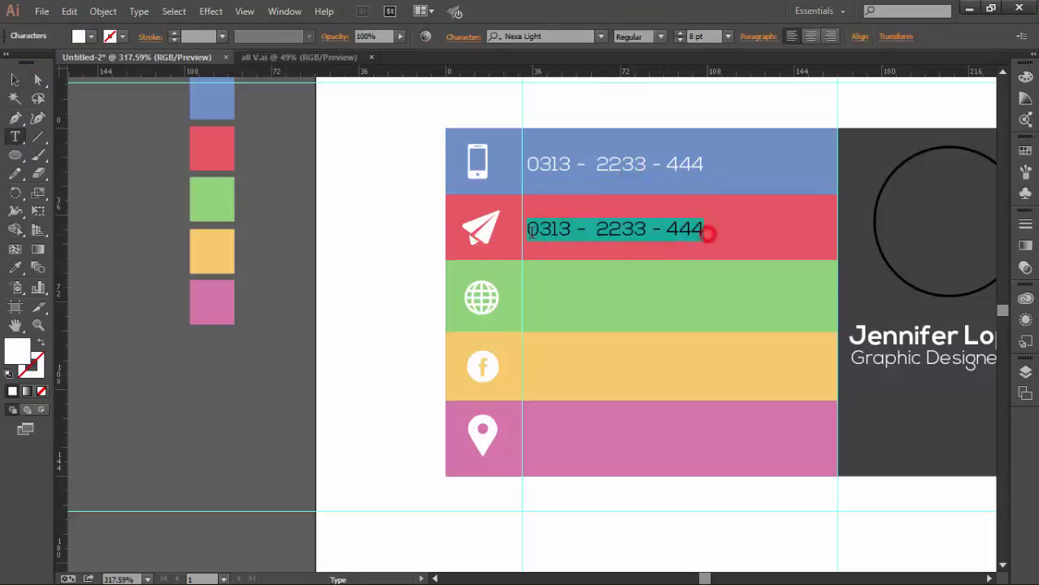
text(Ok)
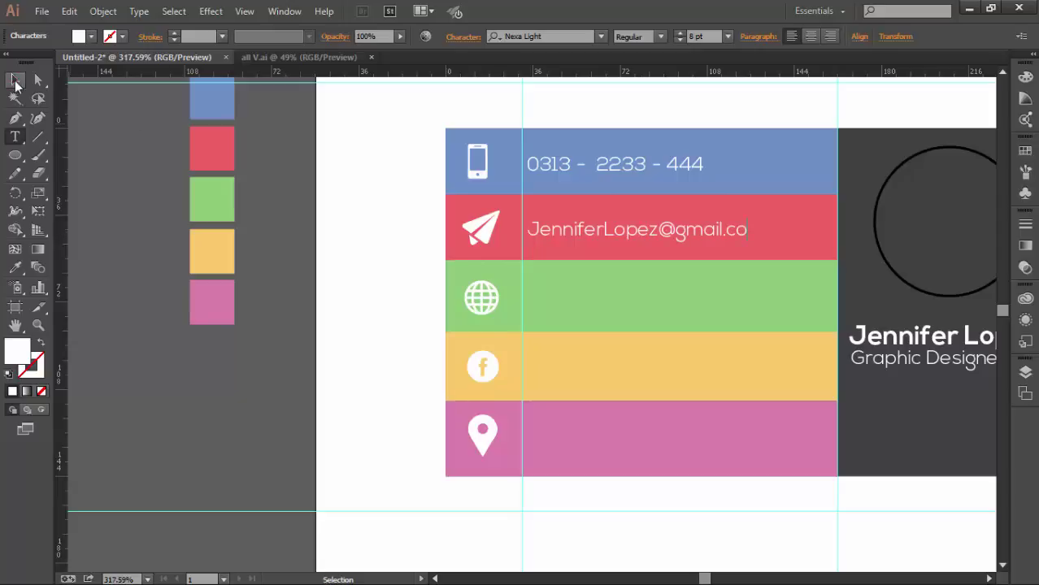
click(16, 81)
mouse_move(638, 230)
mouse_down()
mouse_move(640, 301)
mouse_move(750, 295)
mouse_up()
double_click(640, 294)
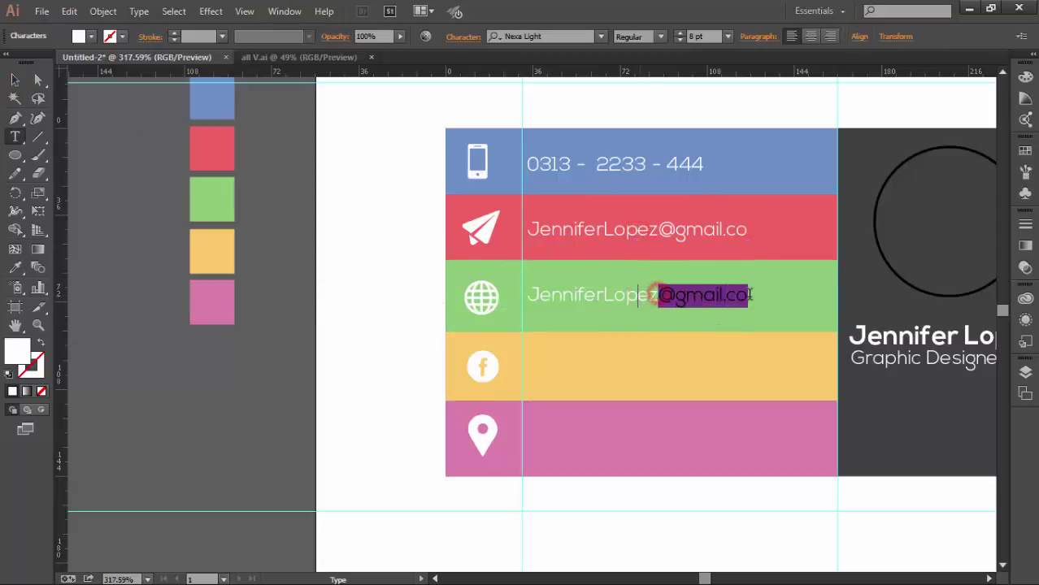
text(.c)
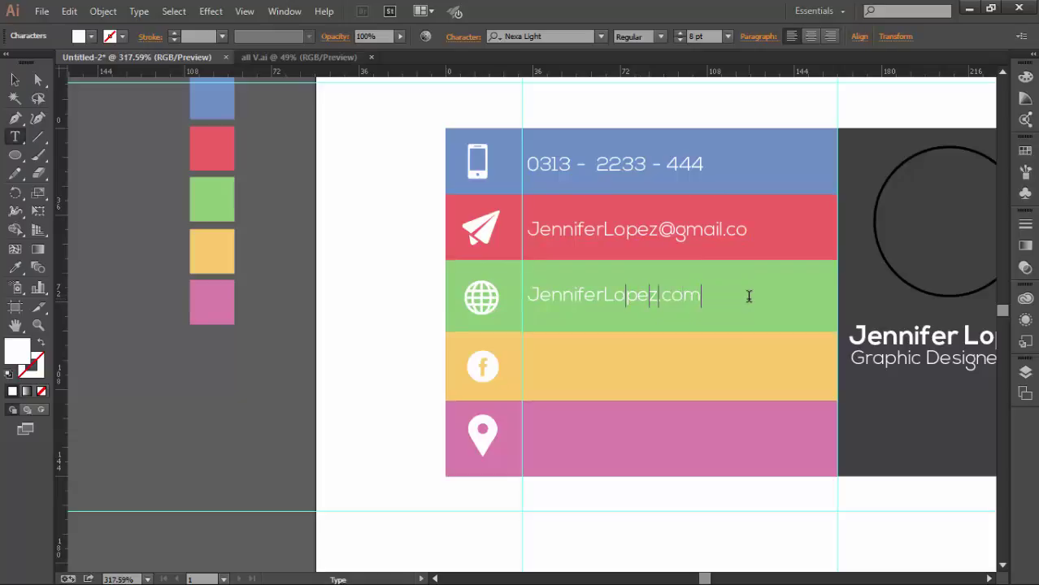
key(Home)
text(www.)
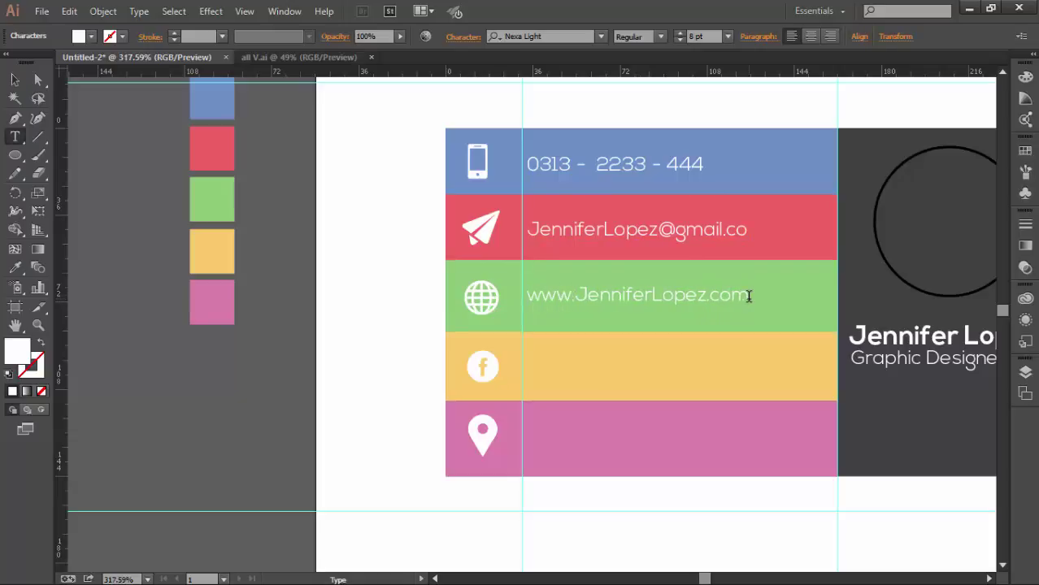
click(14, 79)
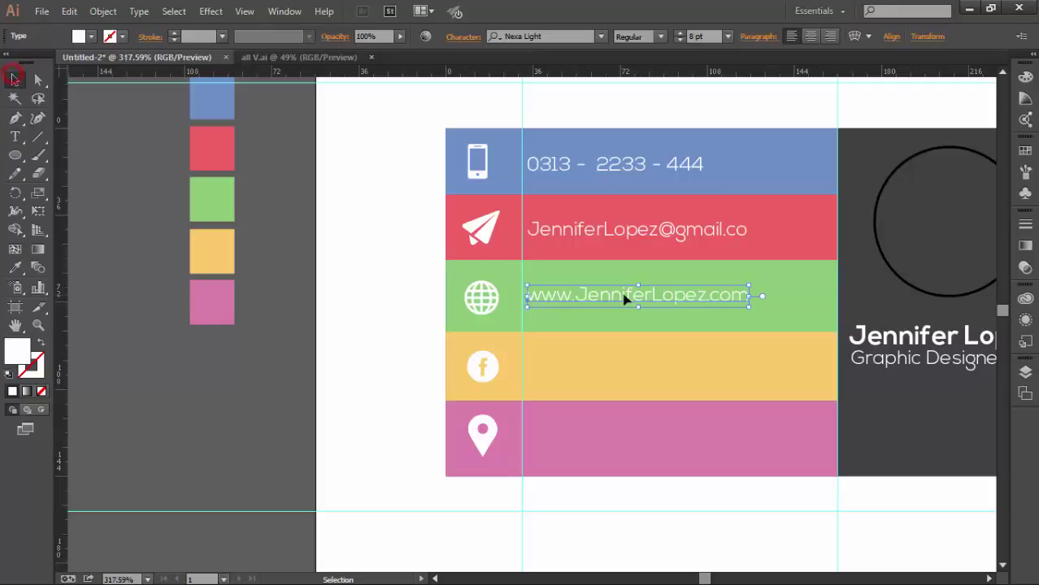
Copy the website text into the yellow row and edit it into a fb/ Facebook link
drag(626, 295, 640, 374)
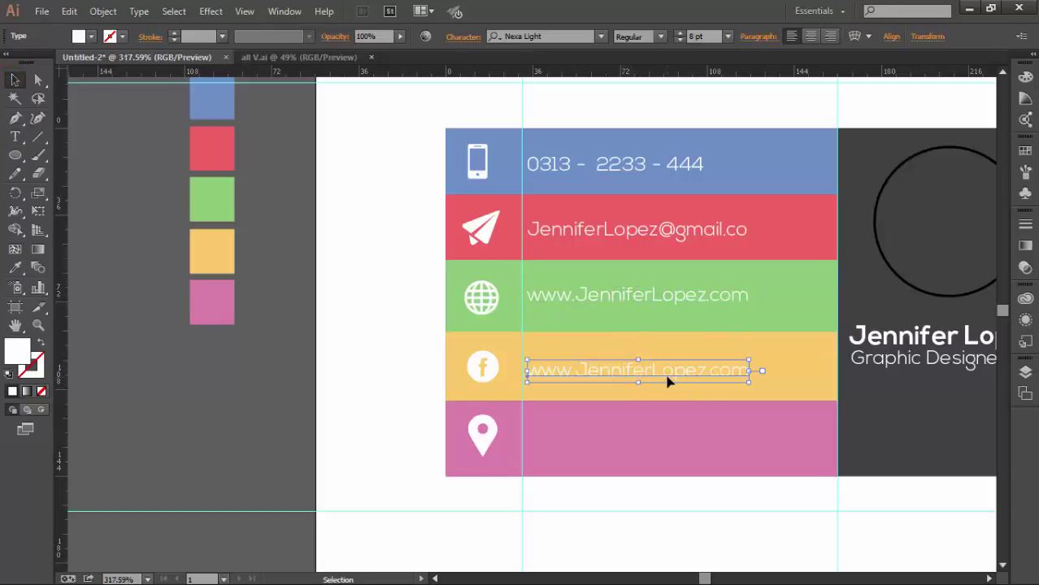
double_click(642, 371)
drag(701, 370, 752, 370)
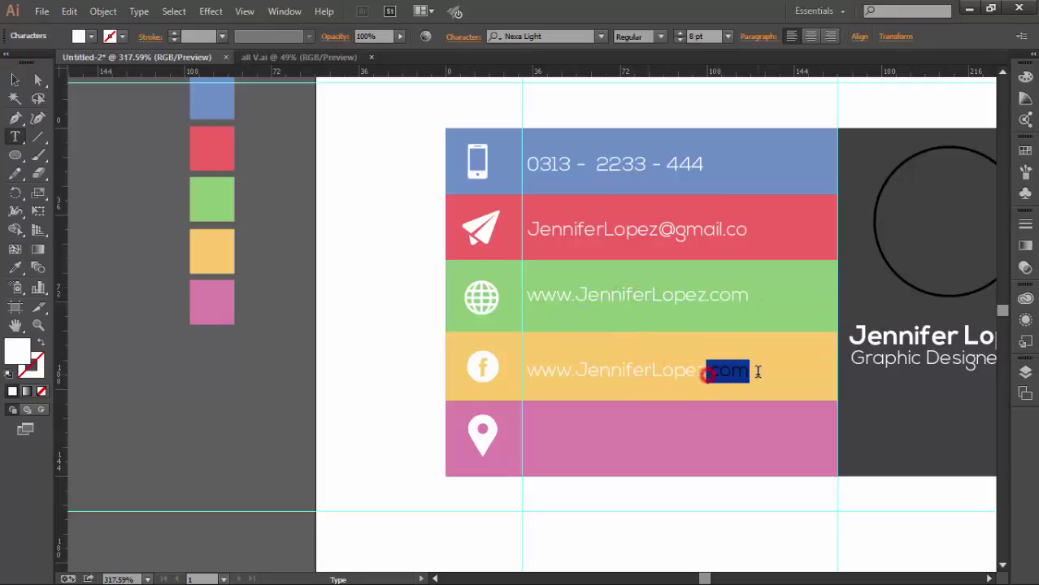
key(BackSpace)
drag(575, 375, 534, 367)
key(BackSpace)
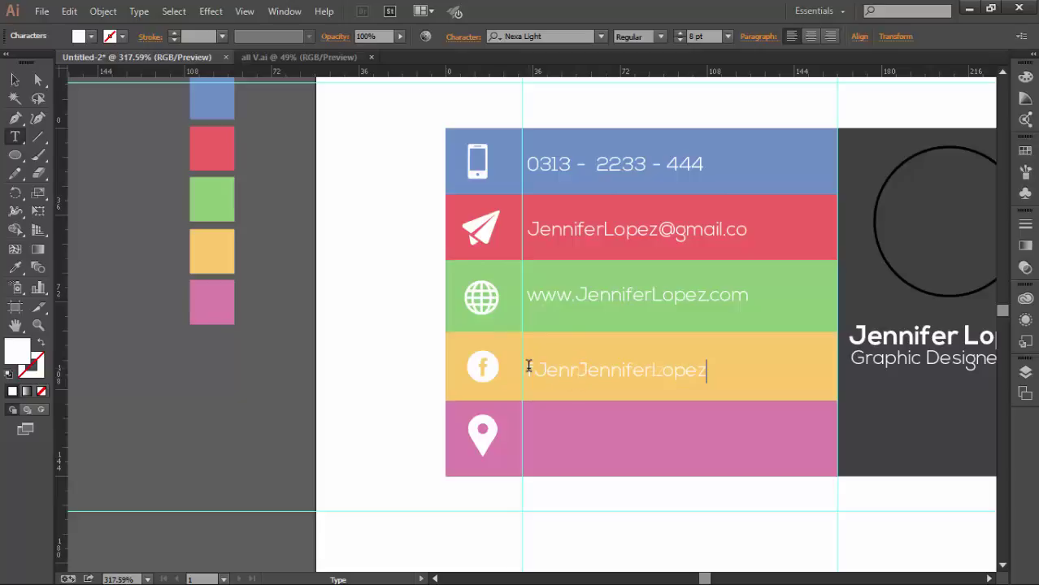
text(fb/)
click(13, 80)
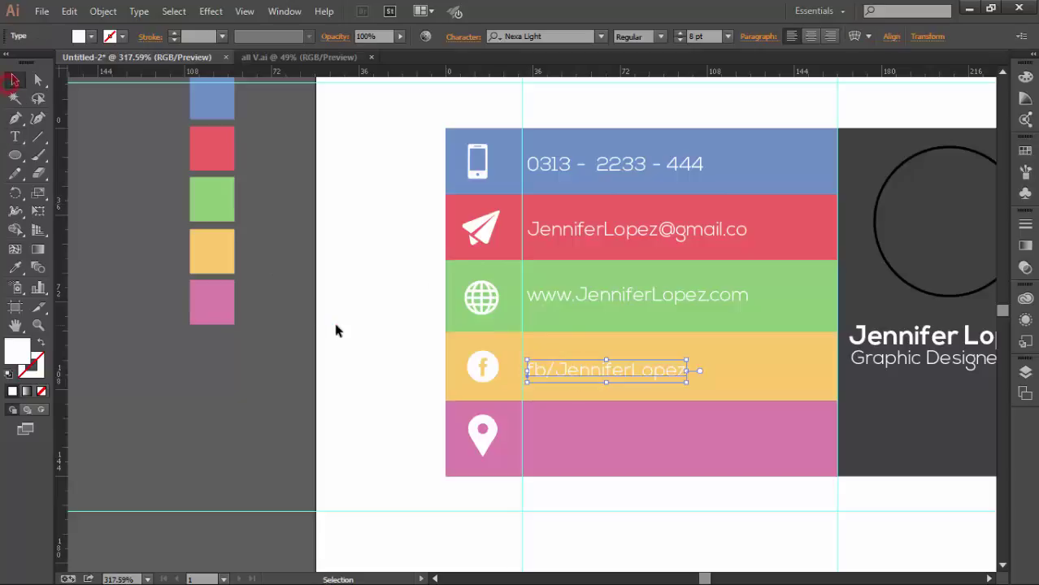
Remove the stray pink-row copy and append .com to the Facebook link
click(335, 323)
mouse_move(598, 370)
mouse_down()
mouse_move(594, 451)
mouse_move(599, 444)
mouse_up()
key(Delete)
double_click(546, 373)
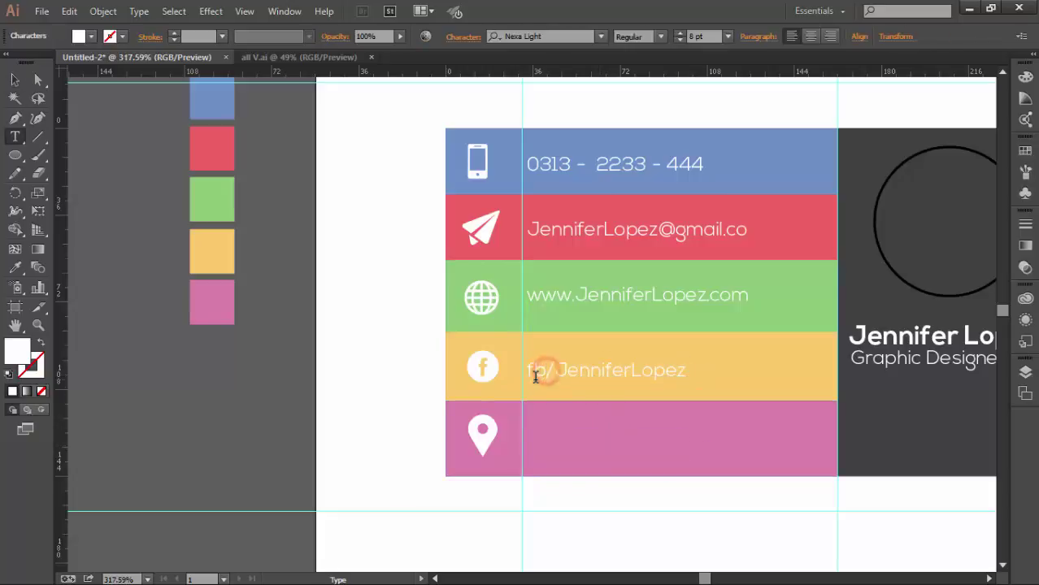
text(.com)
click(14, 81)
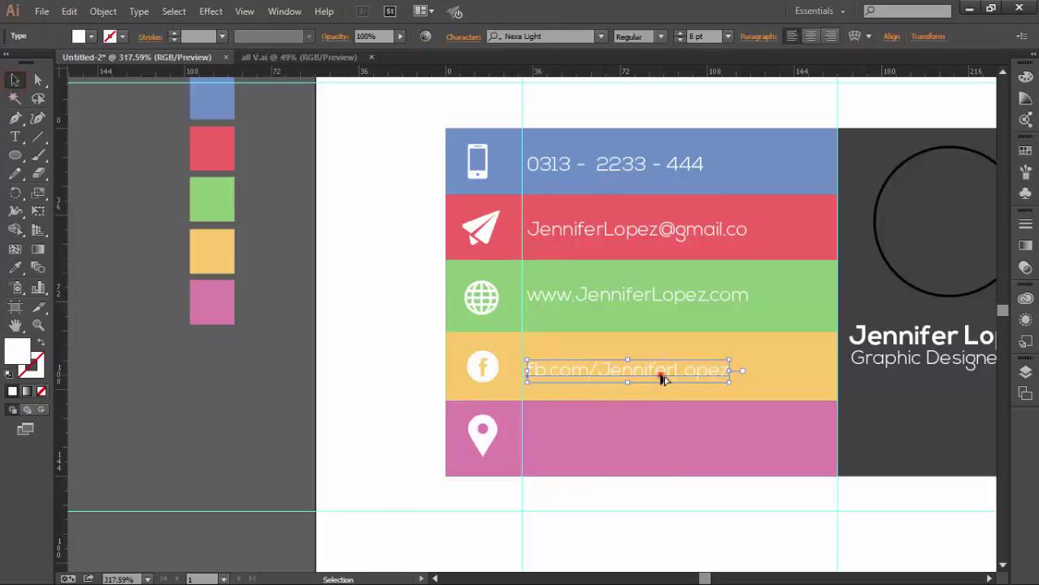
Copy the Facebook text into the pink row and retype it as the street address
drag(661, 376, 663, 451)
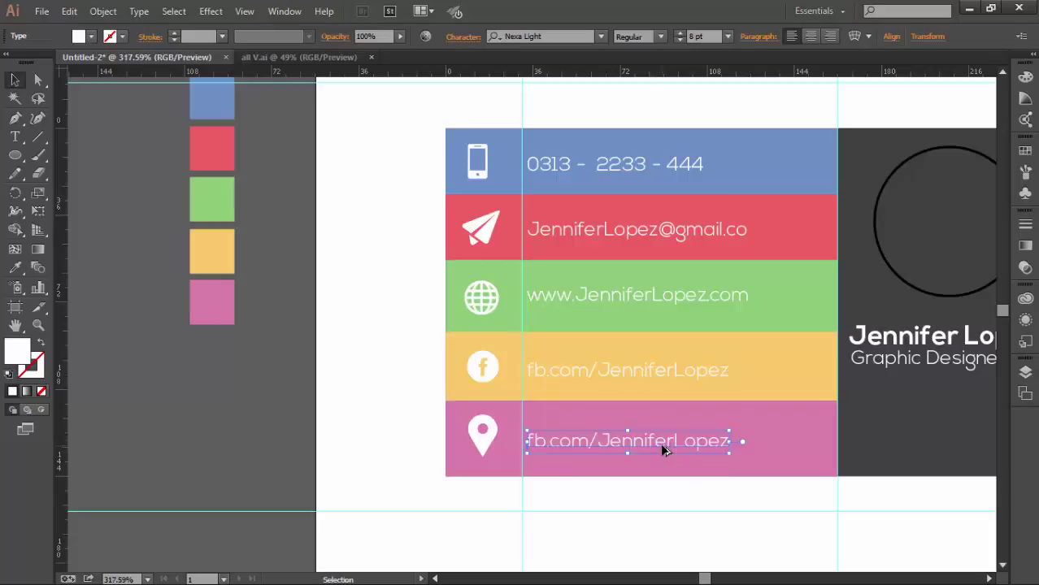
key(t)
triple_click(665, 439)
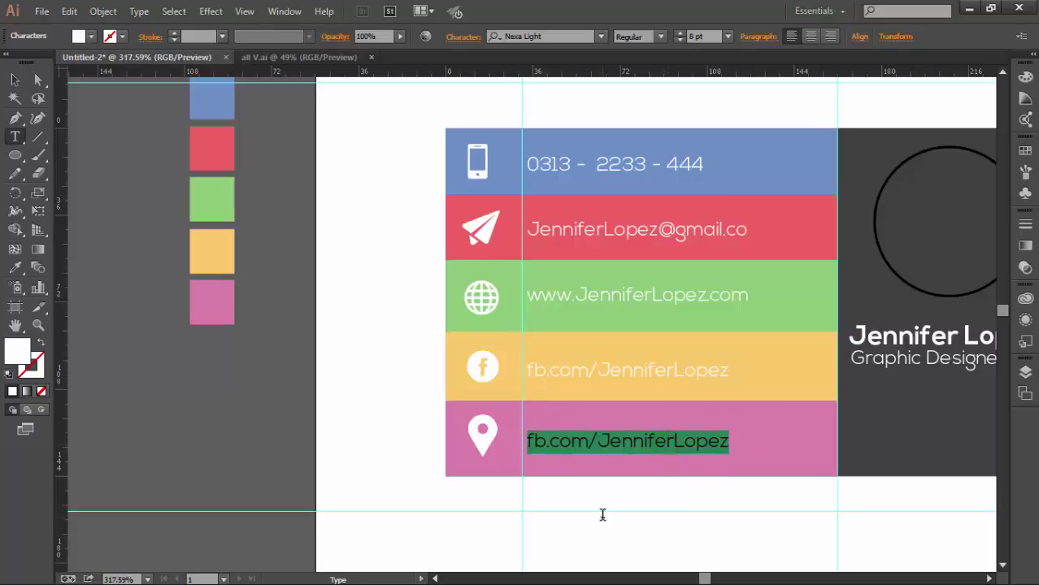
text(555 Street Peshawar KPK)
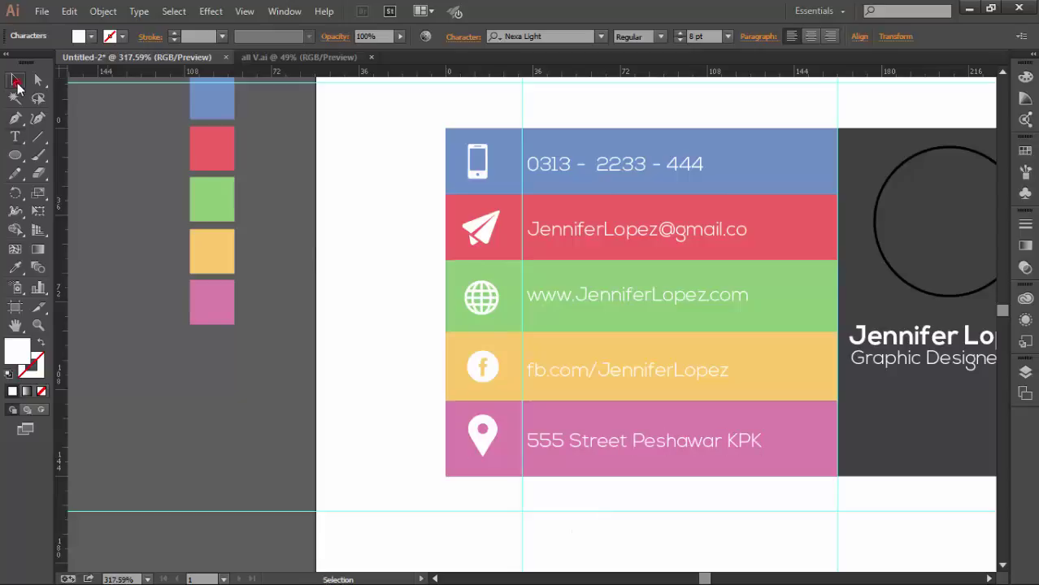
click(16, 82)
click(314, 282)
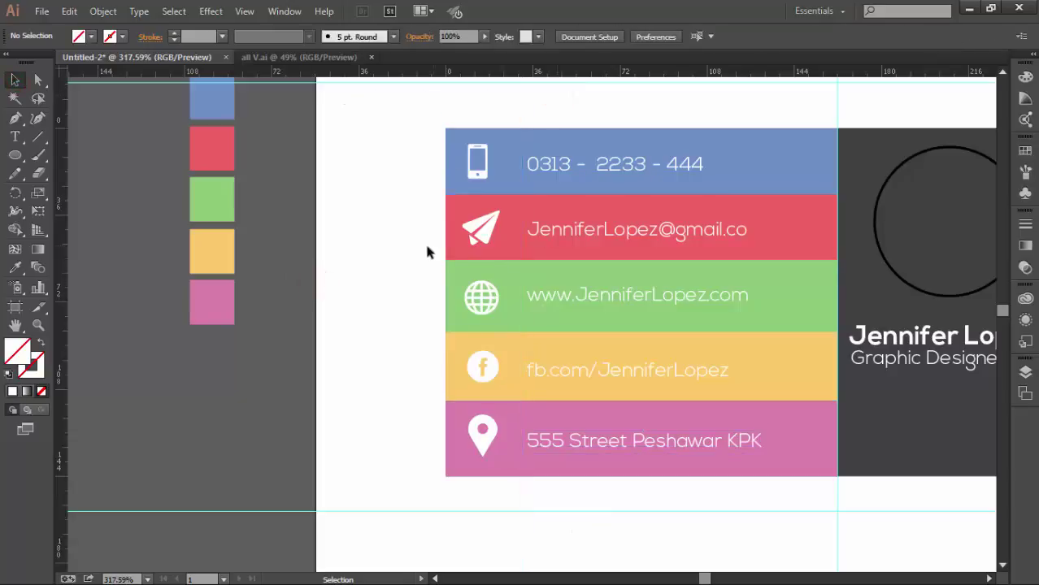
Alt-drag copies of the phone, plane, globe and Facebook icons to the dark panel's bottom
mouse_move(358, 207)
mouse_down()
mouse_move(938, 226)
mouse_move(972, 193)
mouse_up()
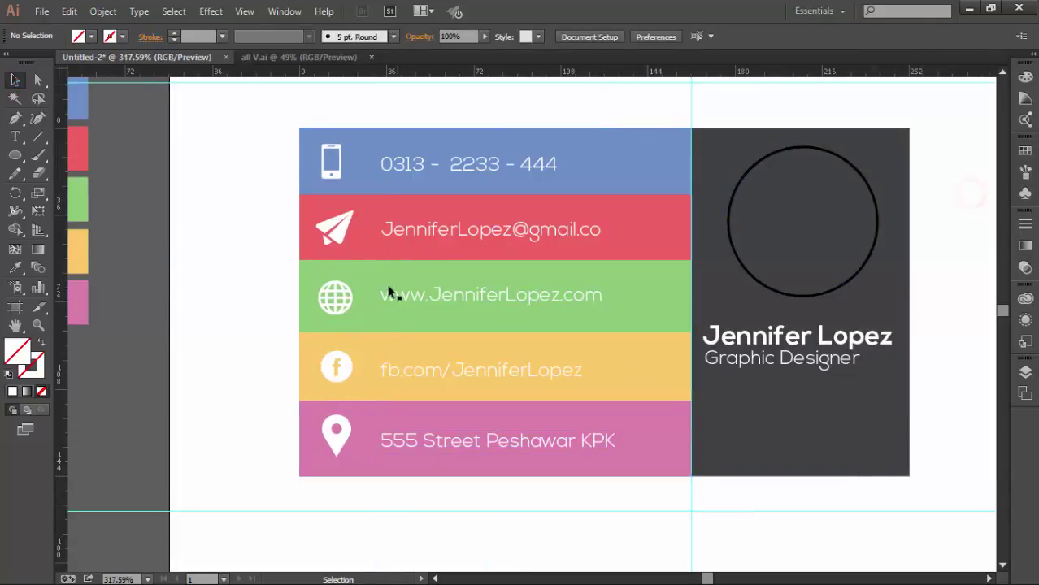
drag(332, 181, 719, 465)
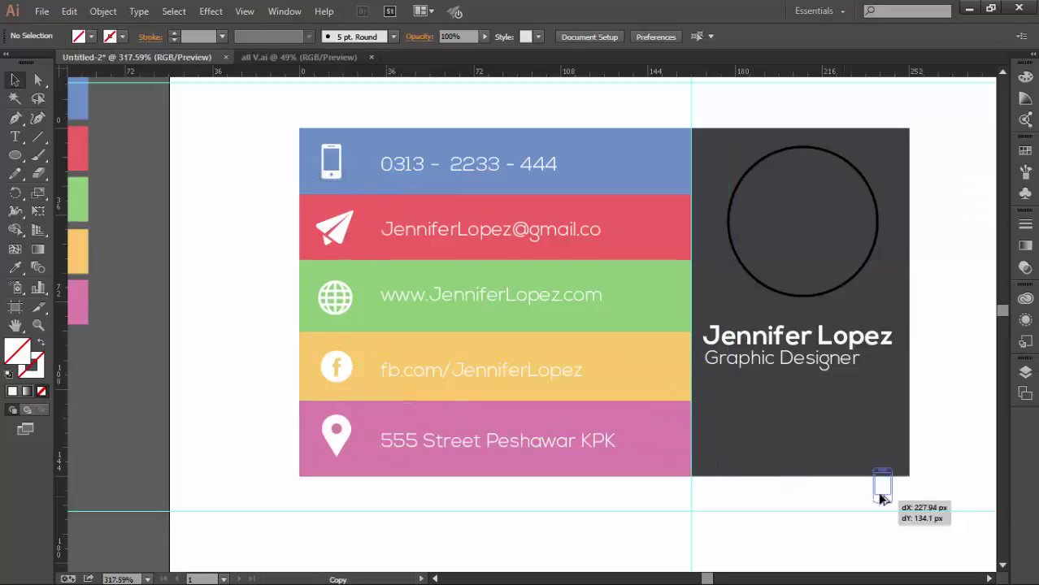
drag(719, 464, 725, 471)
drag(335, 239, 763, 460)
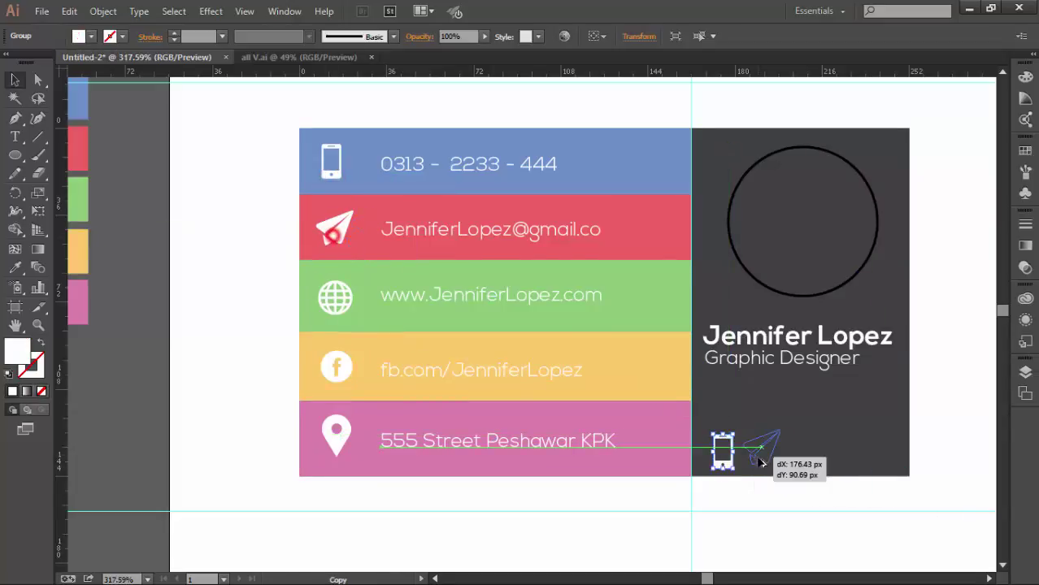
drag(343, 299, 821, 451)
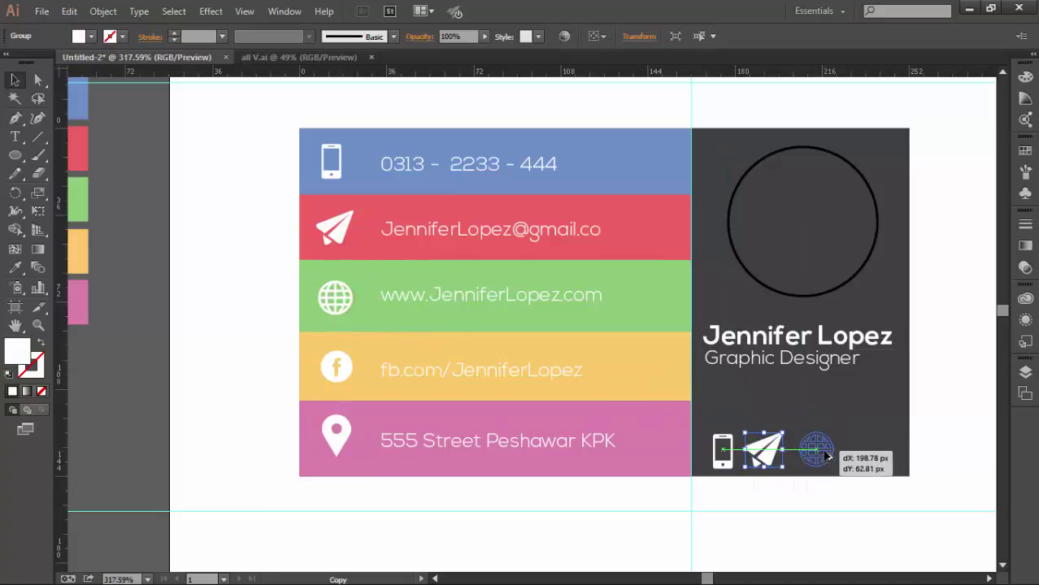
mouse_move(336, 368)
mouse_down()
mouse_move(546, 422)
mouse_move(888, 470)
mouse_up()
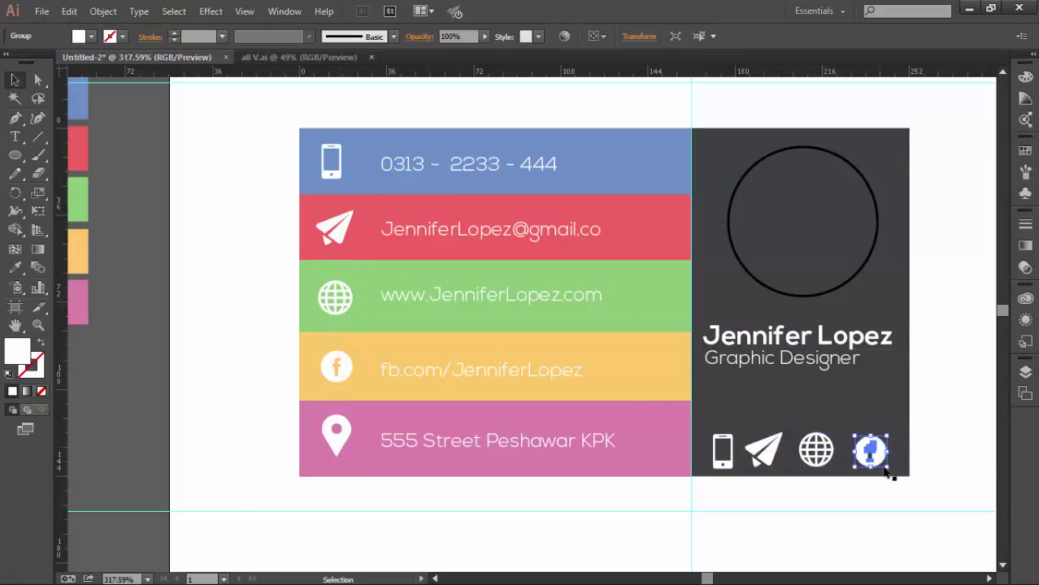
Scale the four copied icons down together and nudge them into an aligned row
shift+click(816, 450)
shift+click(768, 457)
click(832, 490)
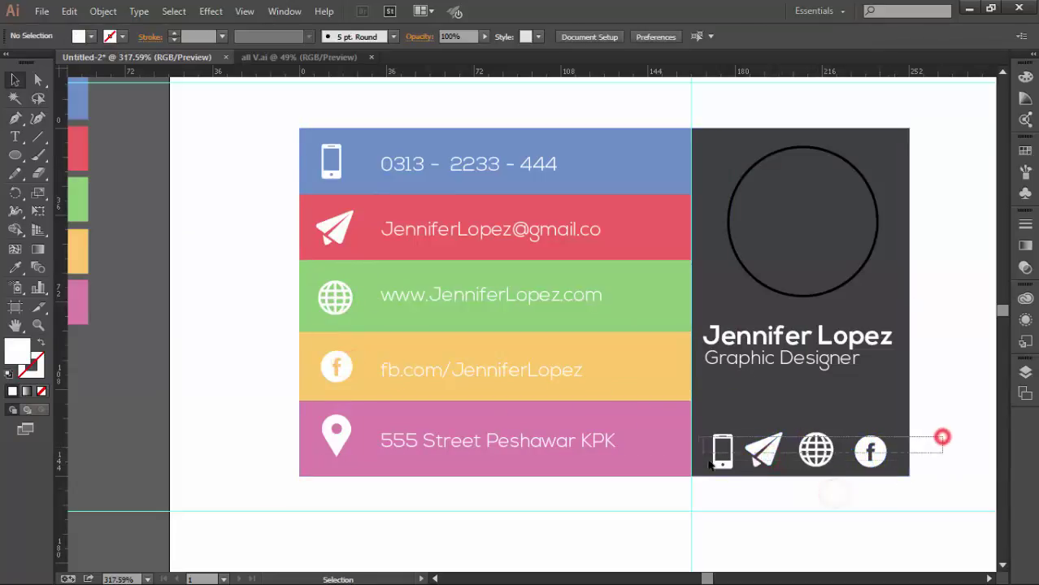
click(925, 436)
shift+click(872, 457)
drag(892, 470, 867, 464)
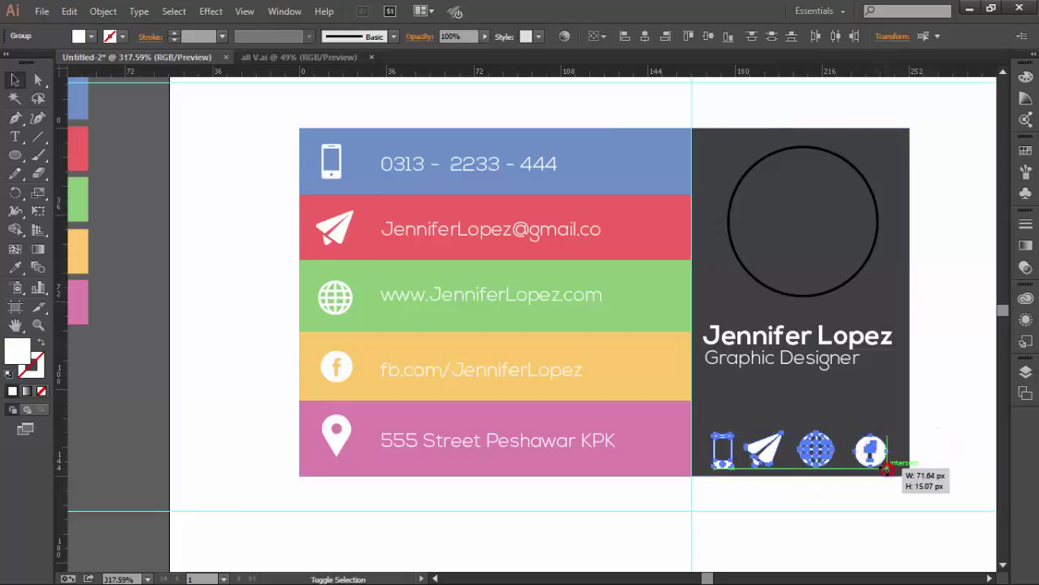
click(860, 464)
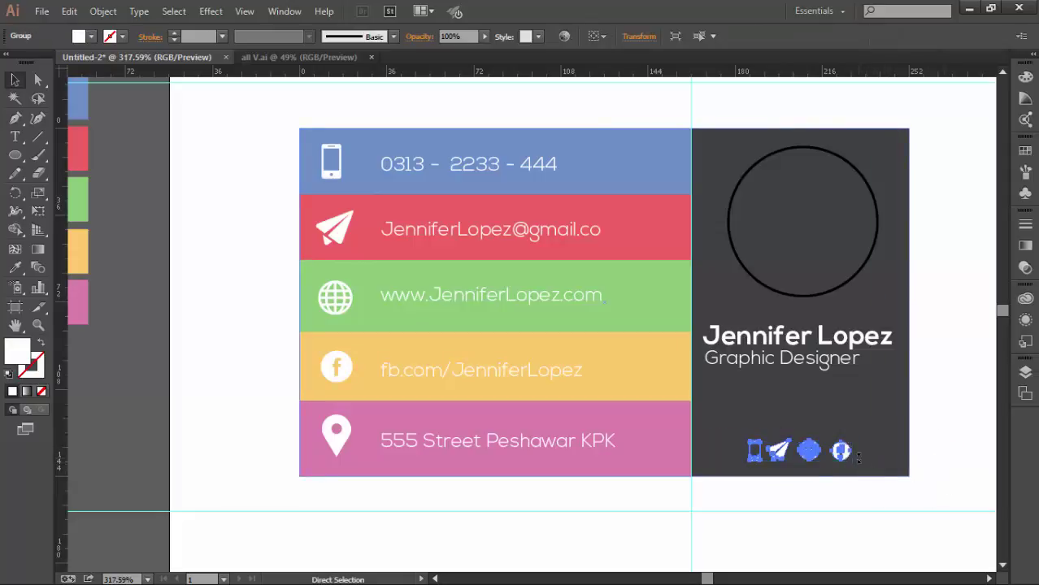
drag(846, 453, 847, 460)
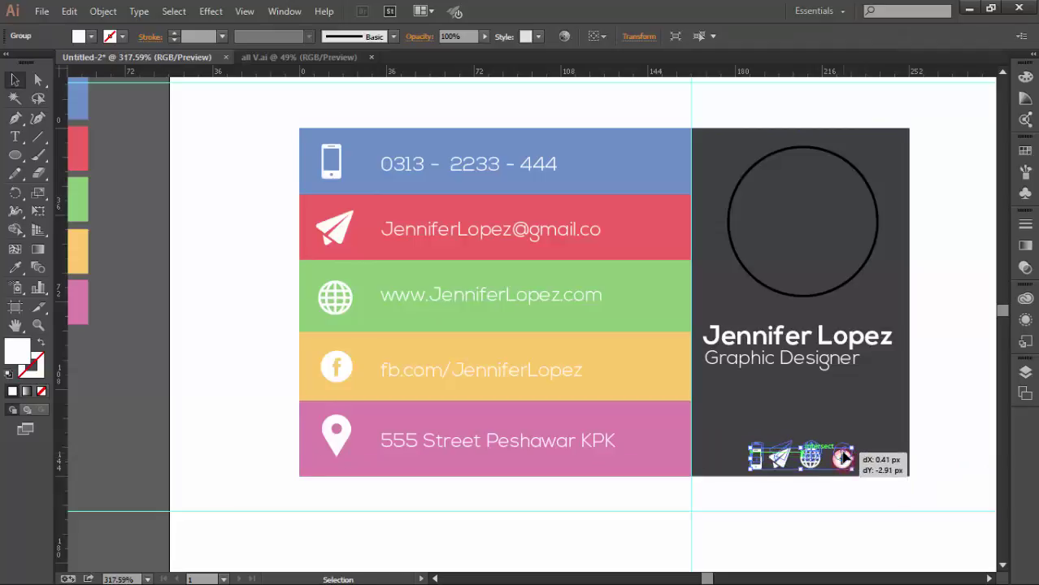
click(935, 469)
click(837, 465)
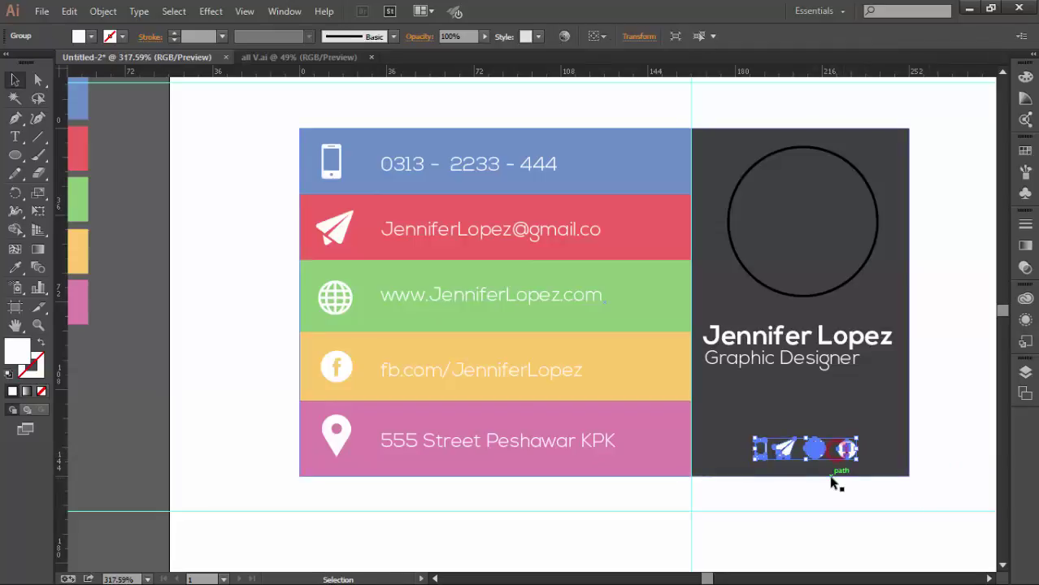
key(Up)
key(Up)
key(Up)
click(947, 460)
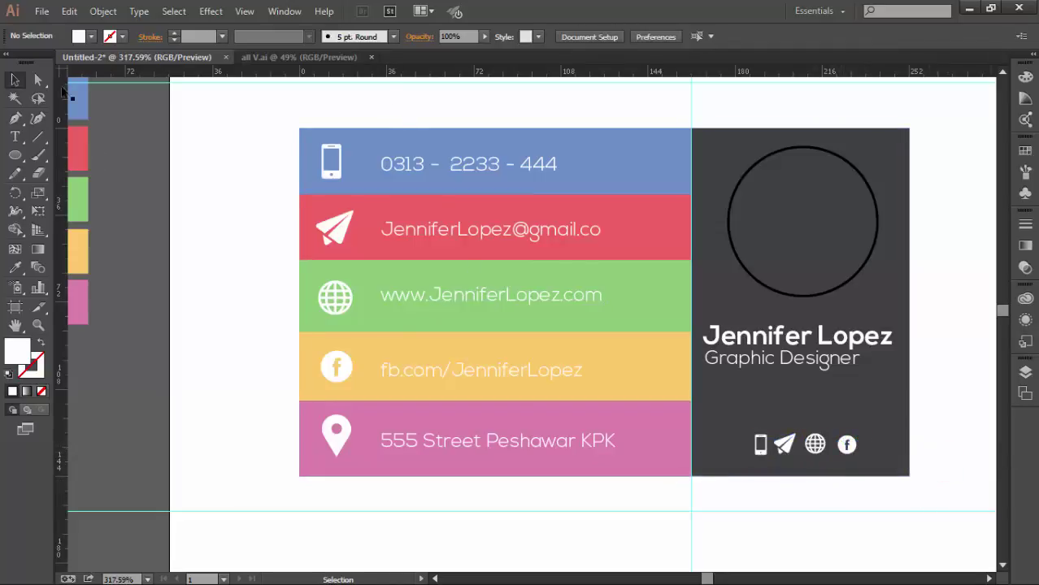
Shrink the name and title text slightly and group them into one block
click(826, 360)
drag(894, 371, 867, 342)
click(940, 360)
key(ctrl+z)
shift+click(820, 361)
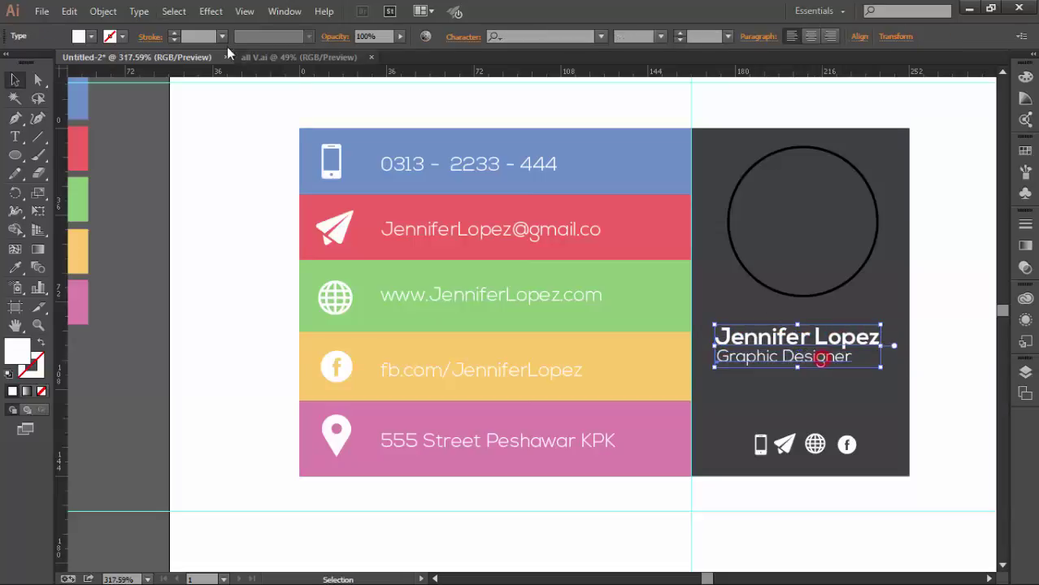
click(104, 12)
click(130, 68)
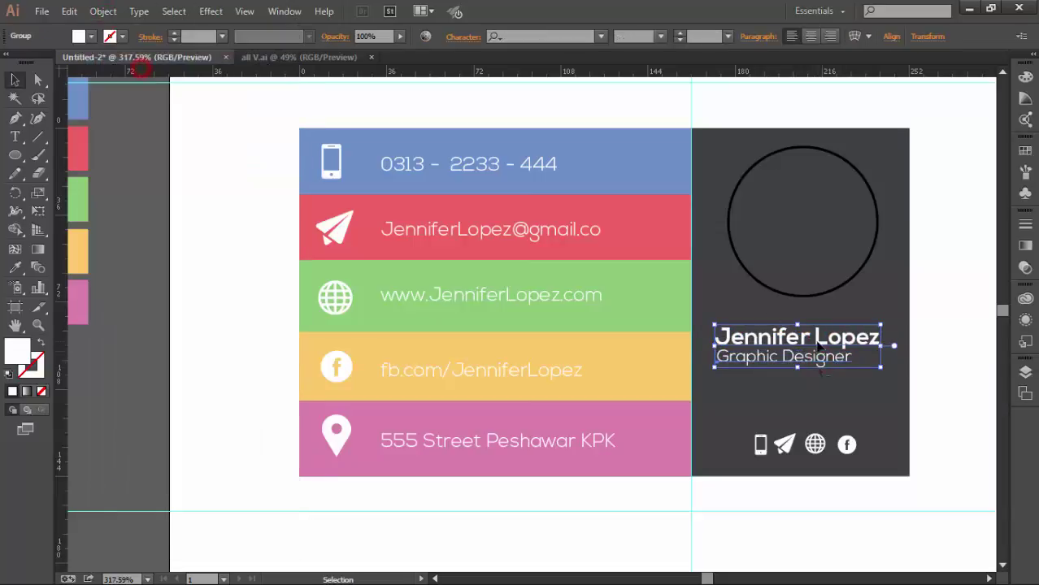
drag(878, 354, 879, 351)
click(937, 362)
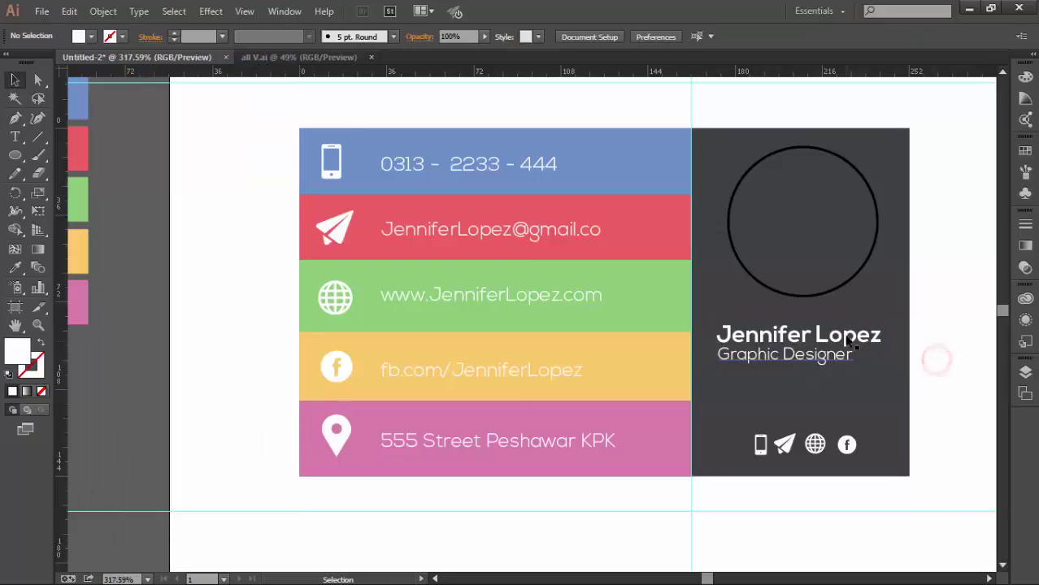
Show the college-student-discounts.jpg photo tab in Chrome, then bring up the Windows Start screen
drag(931, 274, 903, 280)
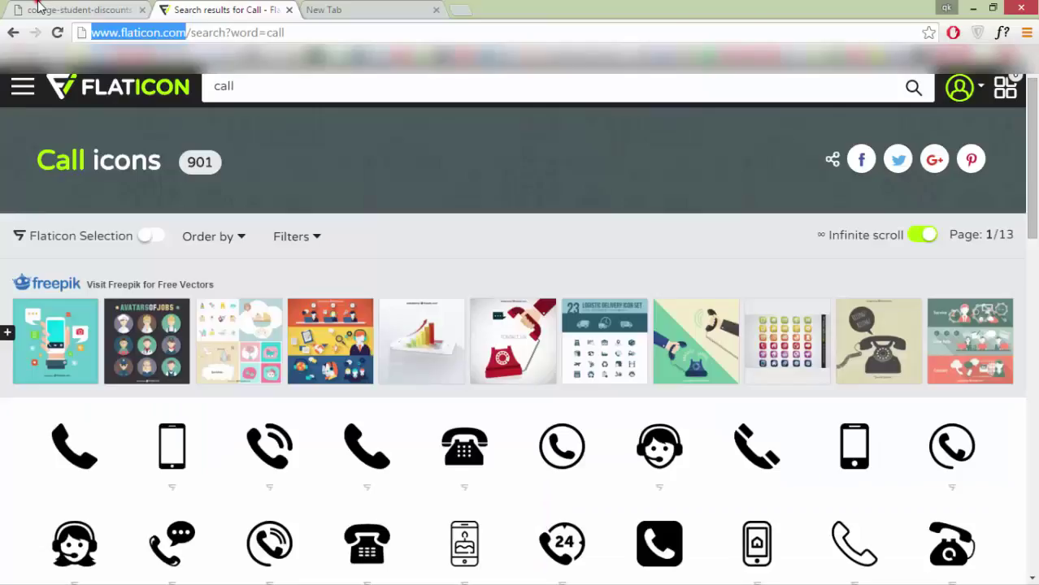
click(36, 9)
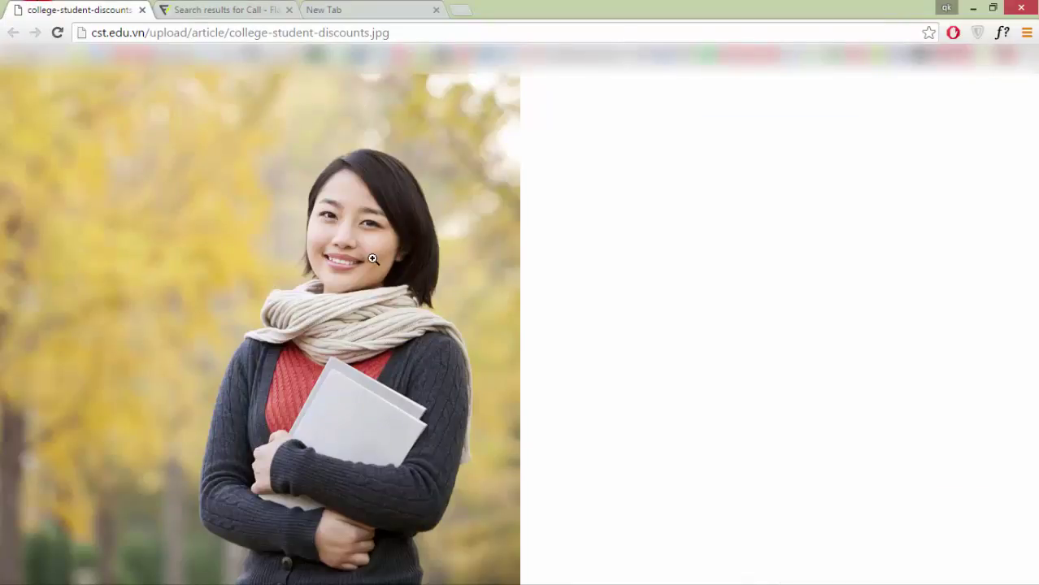
right_click(356, 161)
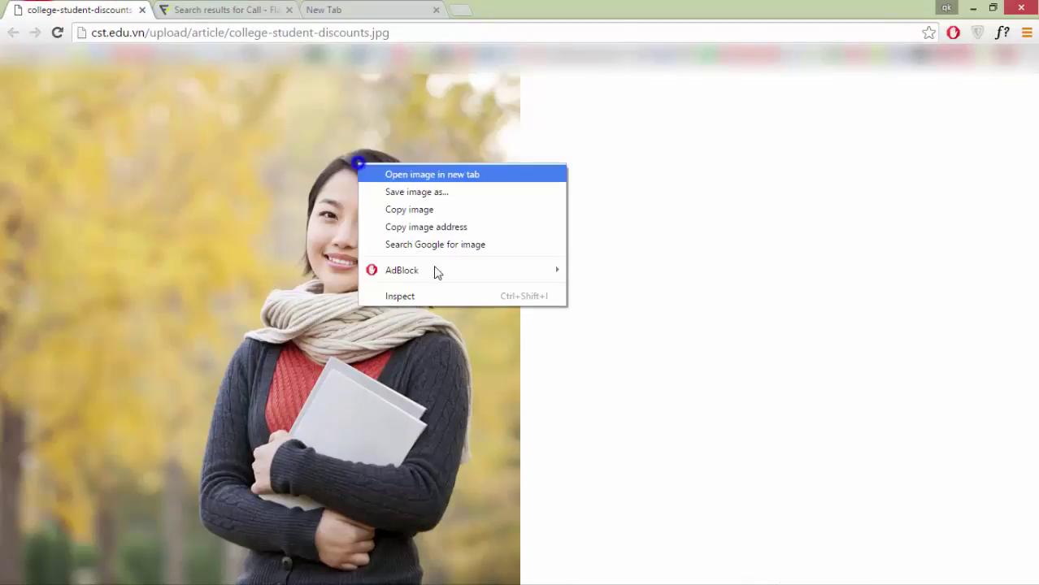
click(537, 10)
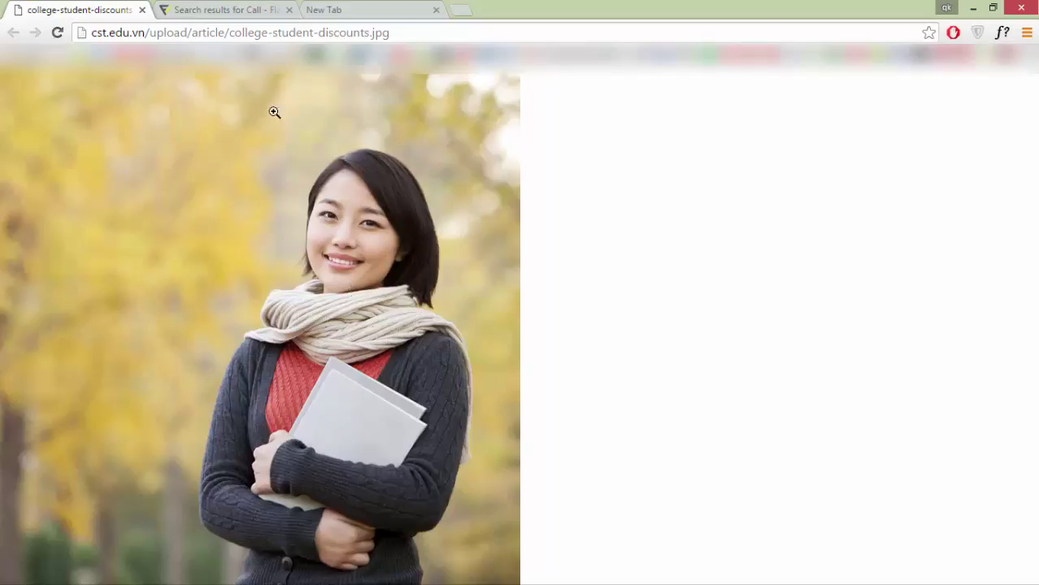
key(super)
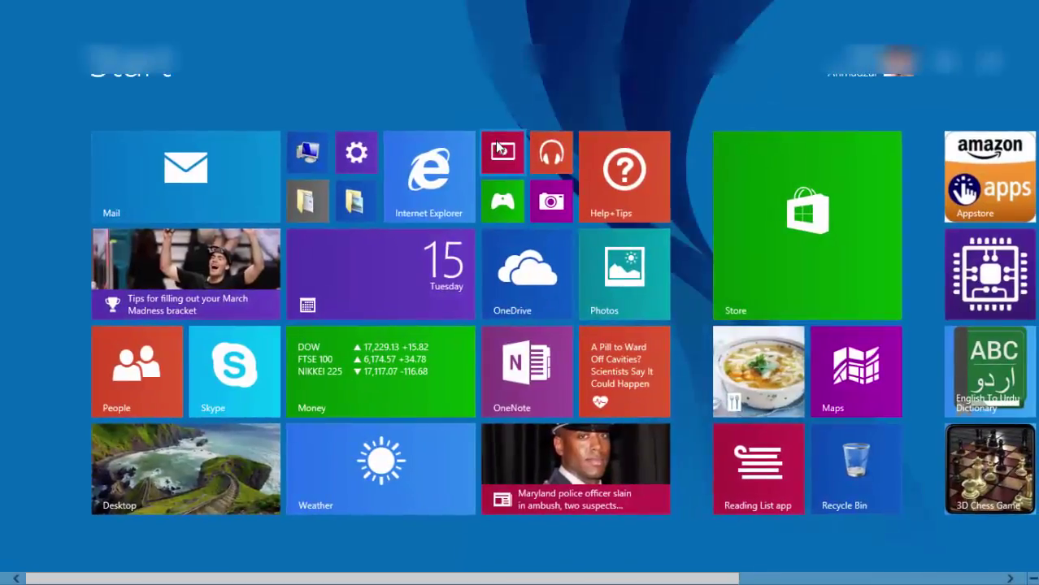
Launch Snipping Tool via 'sn', snip the woman's head and shoulders, and copy the snip
text(snipping Tool)
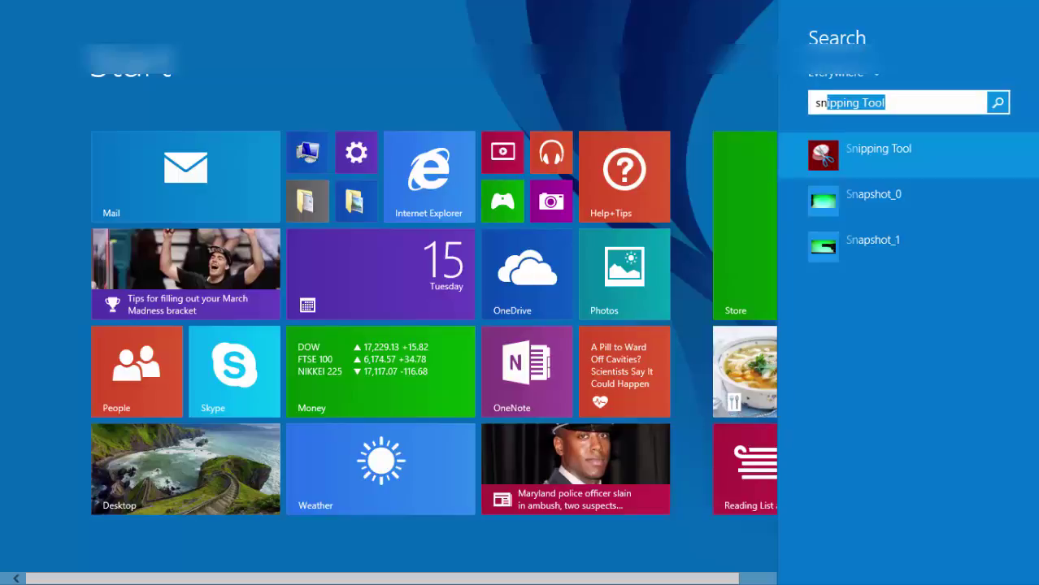
key(Return)
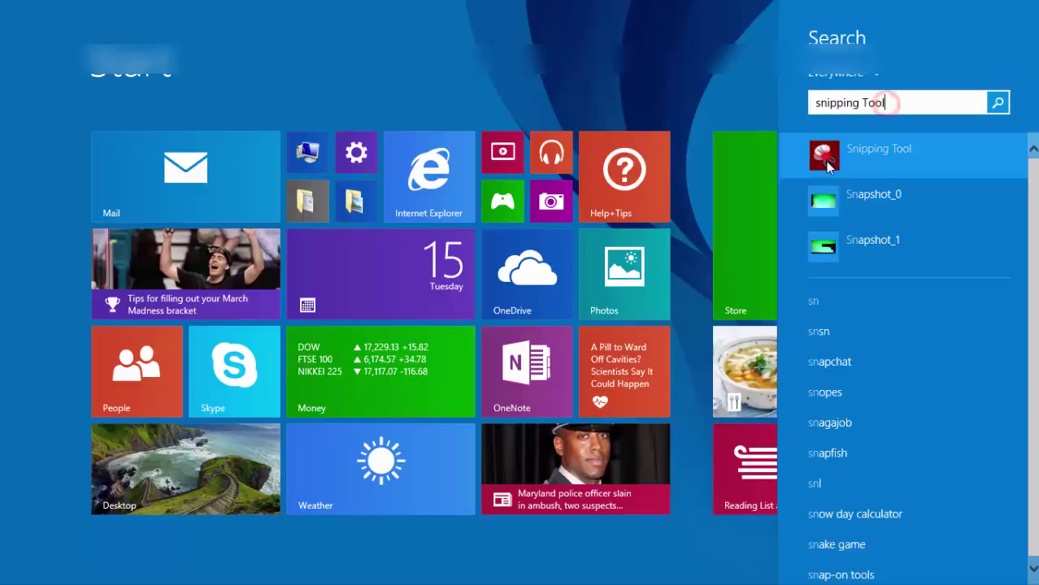
click(400, 185)
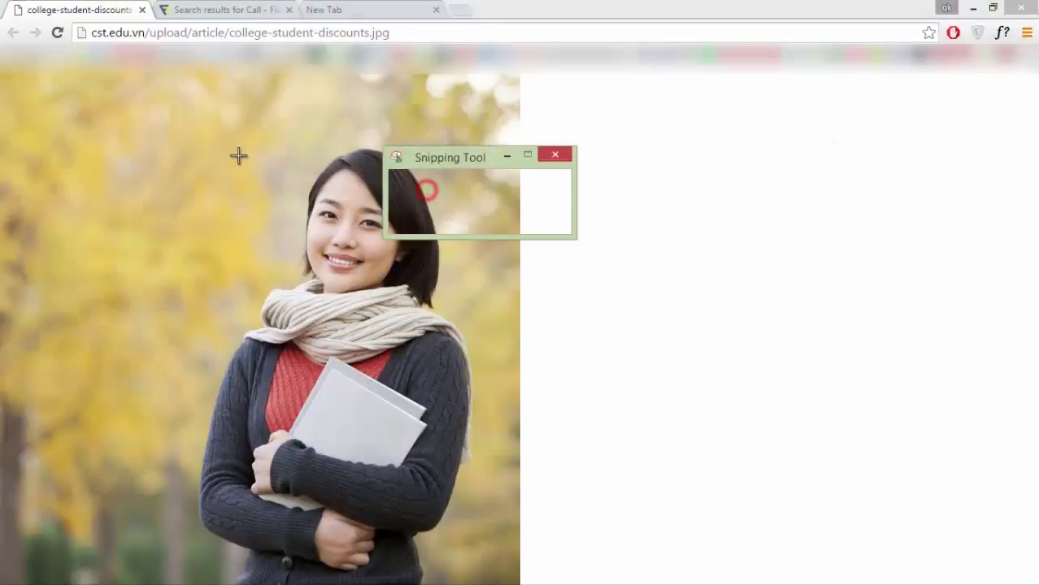
drag(222, 123, 498, 381)
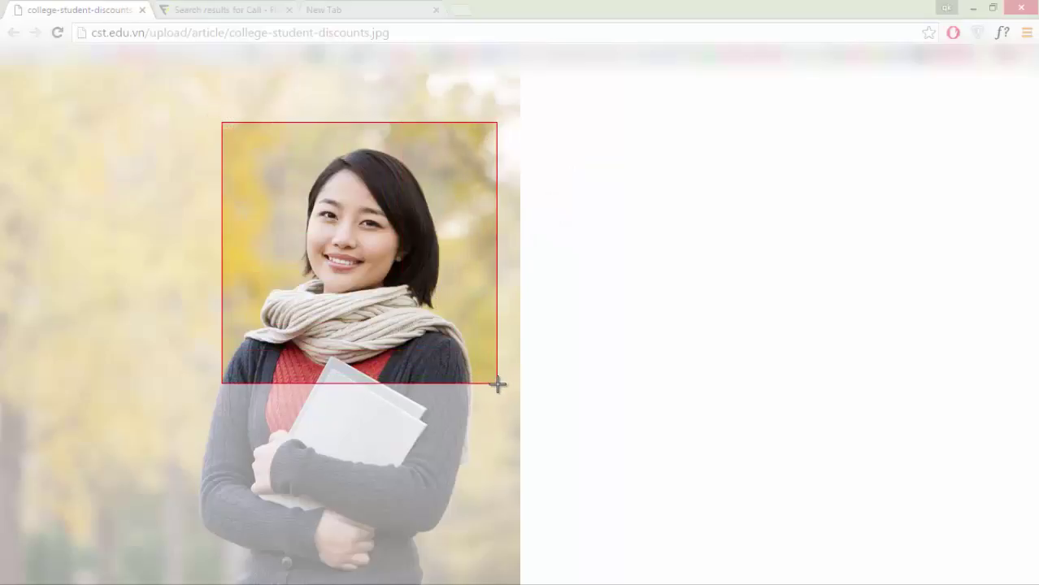
drag(498, 380, 497, 383)
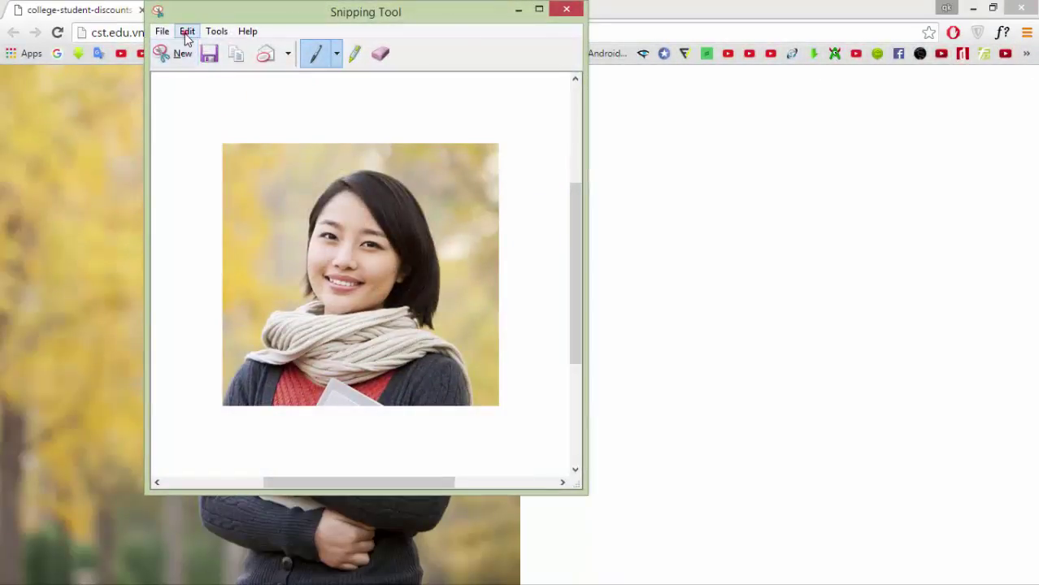
click(187, 31)
click(214, 50)
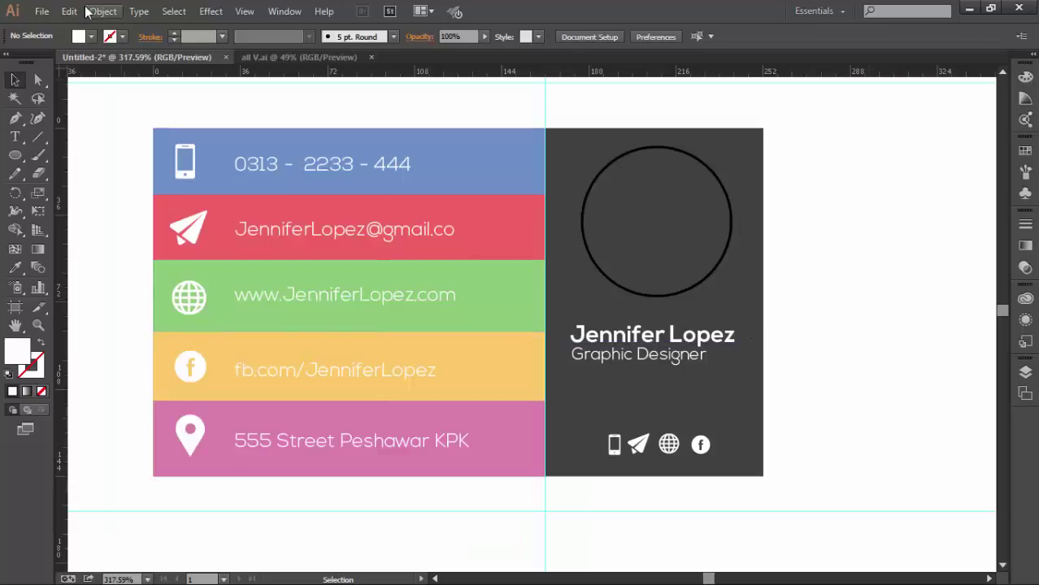
Paste the portrait snip, scale it to about 85 × 81 px, and place it right of the card
click(69, 12)
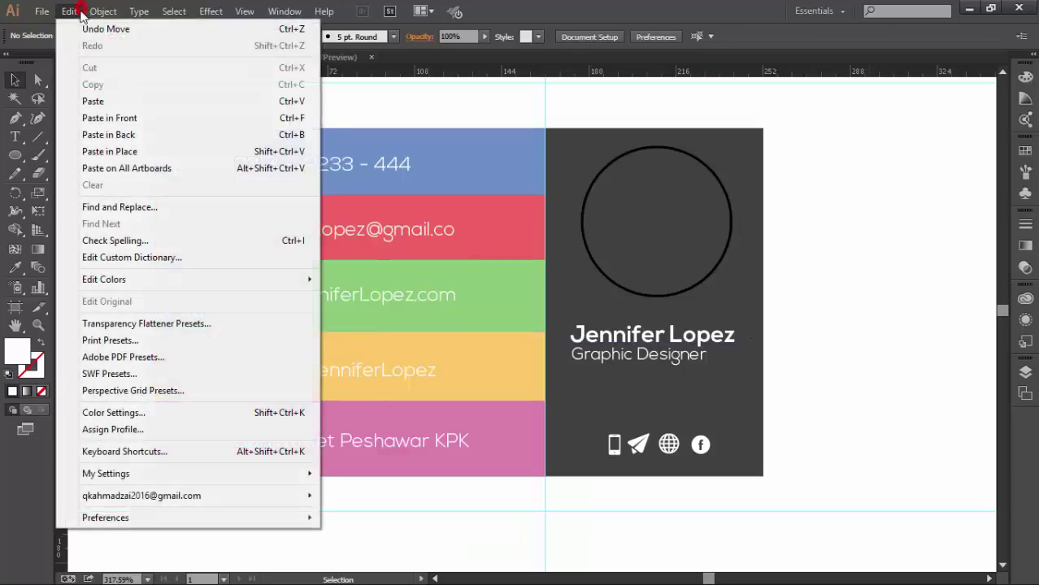
click(93, 100)
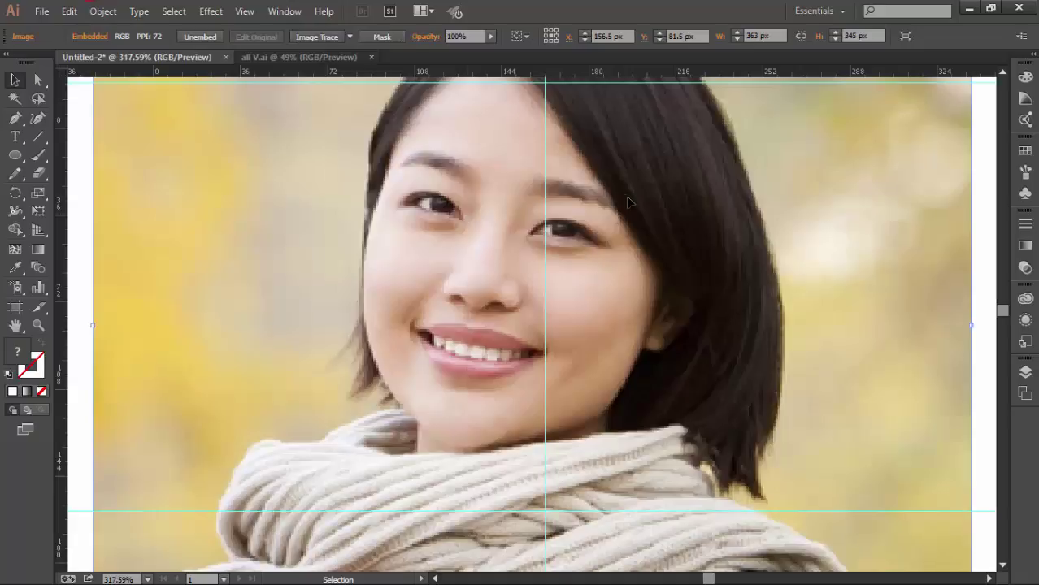
key(ctrl+minus)
key(ctrl+minus)
key(ctrl+minus)
key(ctrl+minus)
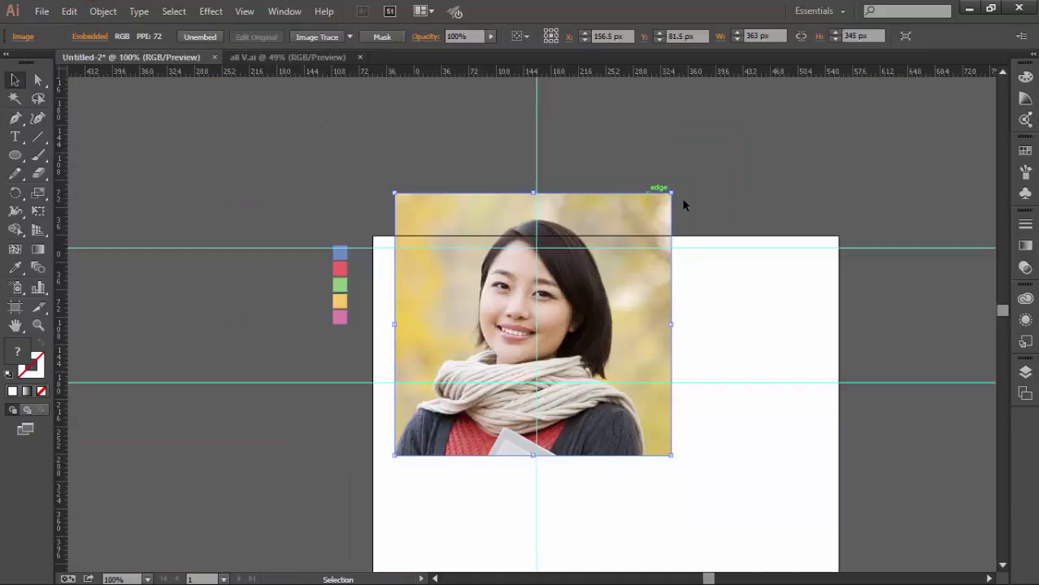
drag(671, 192, 593, 276)
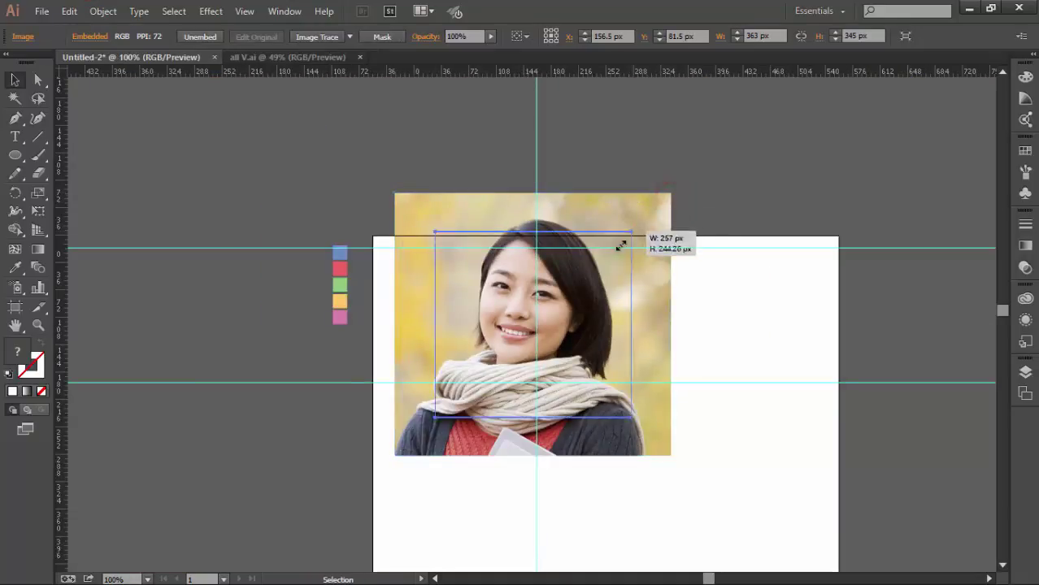
mouse_move(593, 275)
mouse_down()
mouse_move(565, 294)
mouse_move(738, 308)
mouse_move(688, 294)
mouse_up()
key(z)
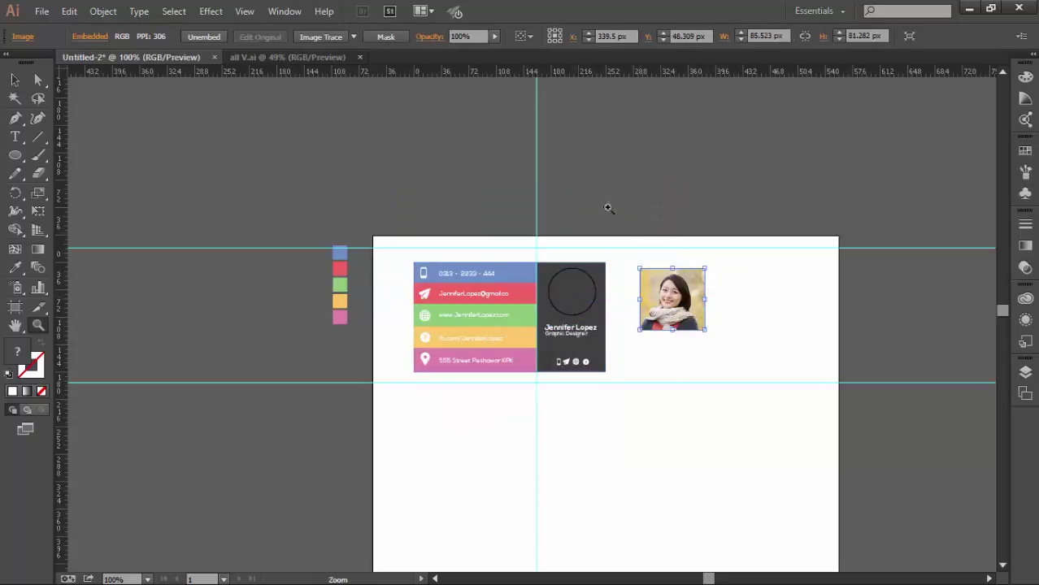
drag(774, 412, 730, 383)
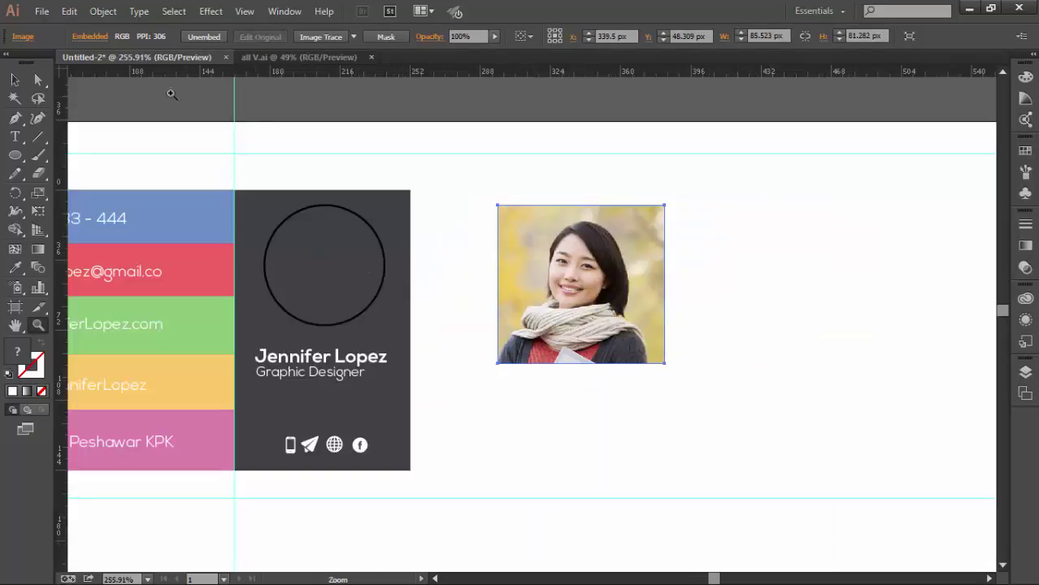
Duplicate the panel's circle outline and center the copy over the woman's face
click(360, 323)
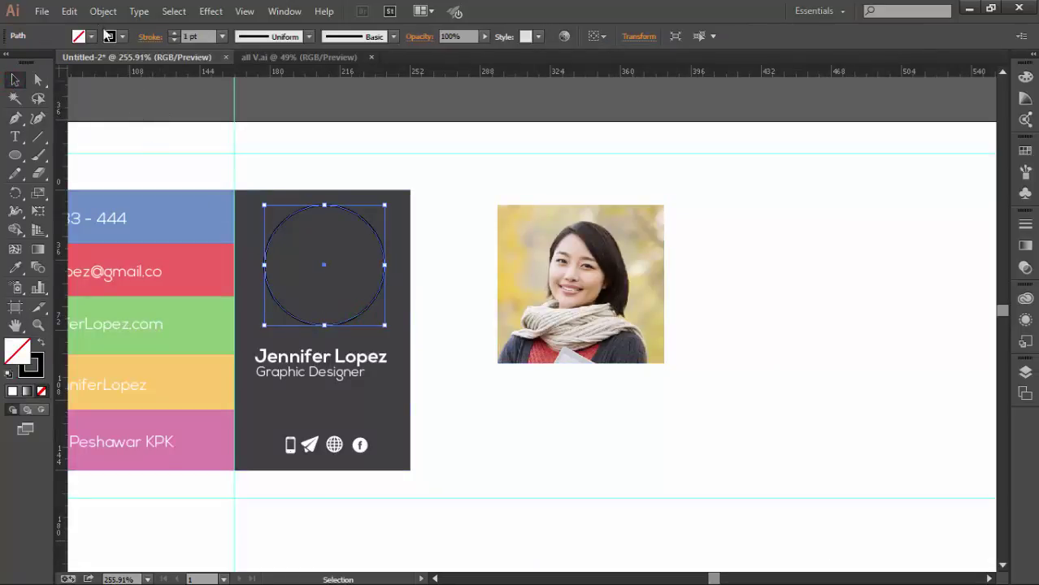
click(70, 12)
click(93, 85)
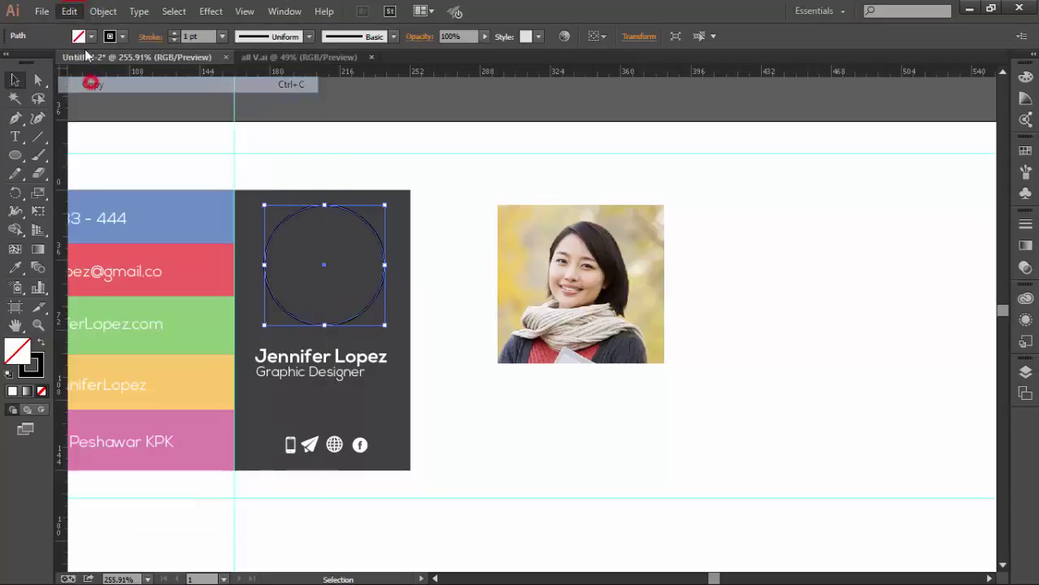
click(70, 12)
click(93, 101)
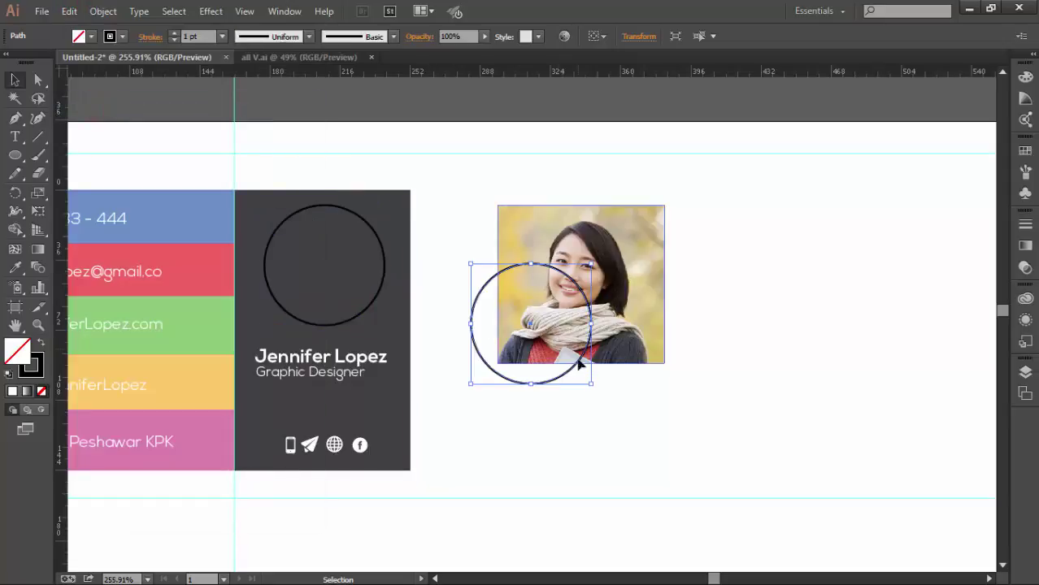
drag(576, 368, 629, 321)
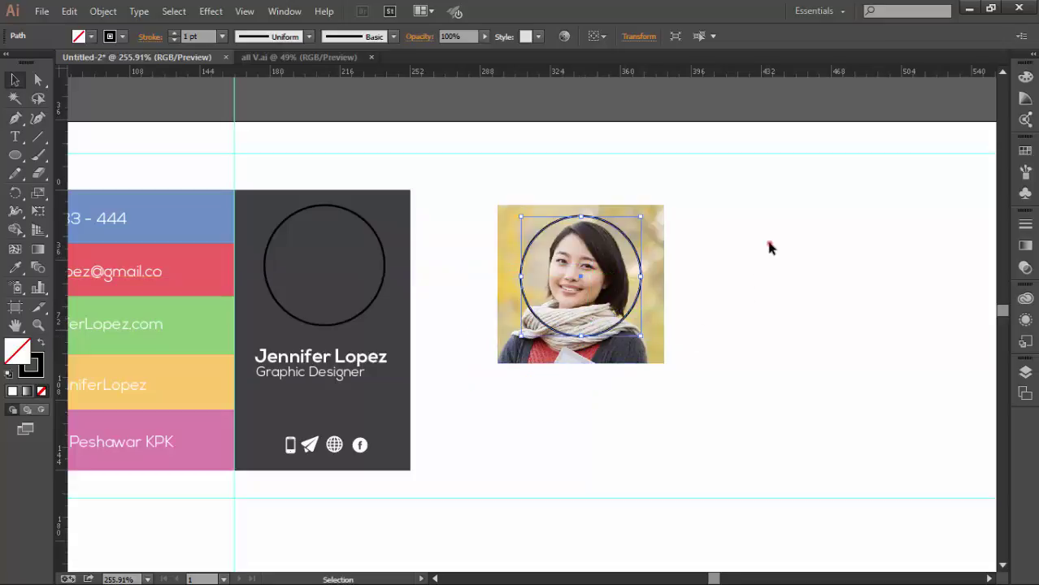
mouse_move(769, 244)
mouse_down()
mouse_move(575, 313)
mouse_move(571, 368)
mouse_up()
Clip the portrait to the circle copy and move it onto the panel's circle
right_click(608, 251)
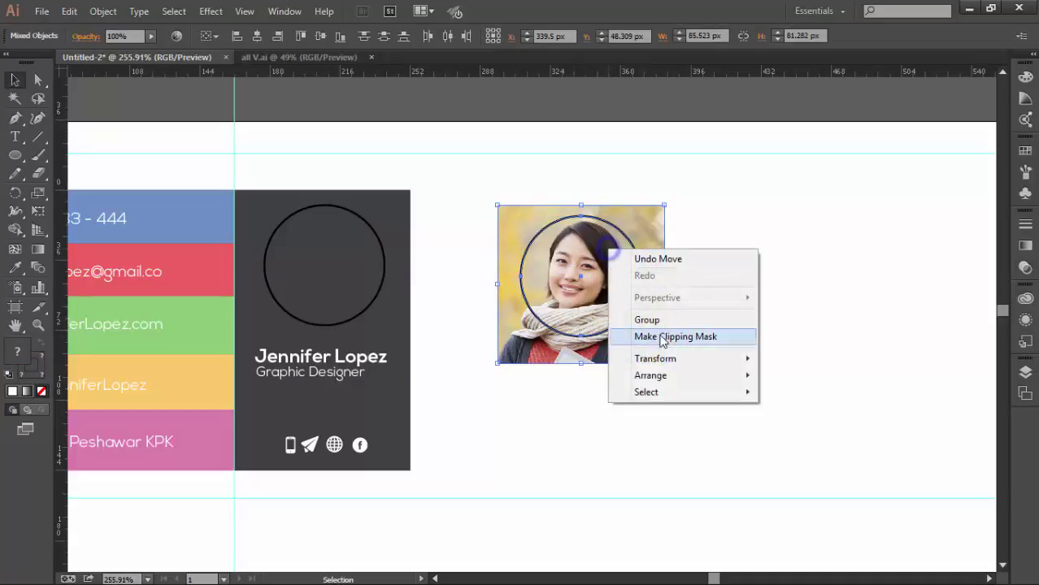
click(776, 178)
drag(747, 169, 506, 370)
right_click(599, 245)
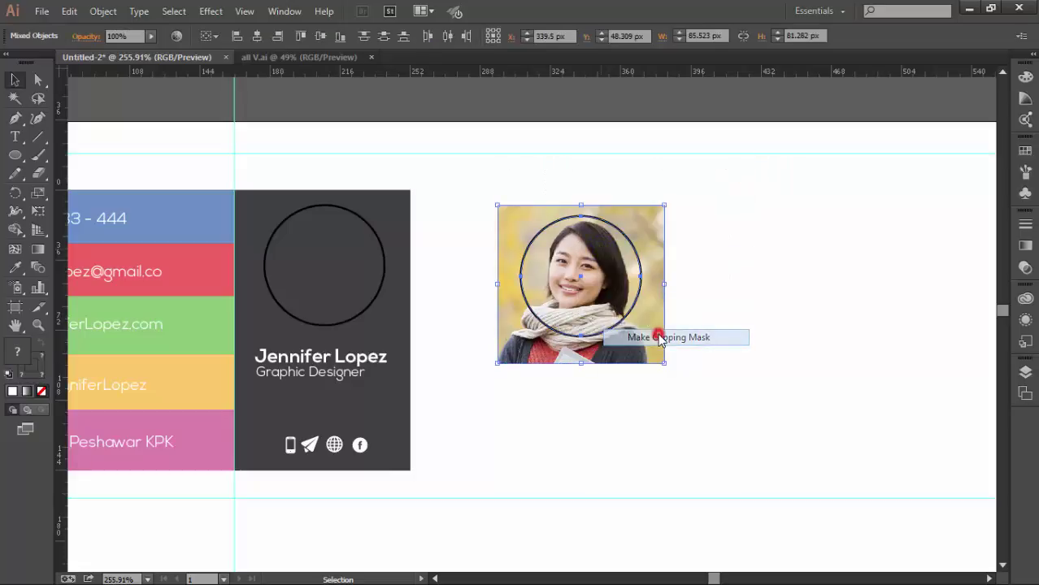
click(658, 333)
click(703, 279)
mouse_move(622, 288)
mouse_down()
mouse_move(384, 297)
mouse_move(361, 286)
mouse_up()
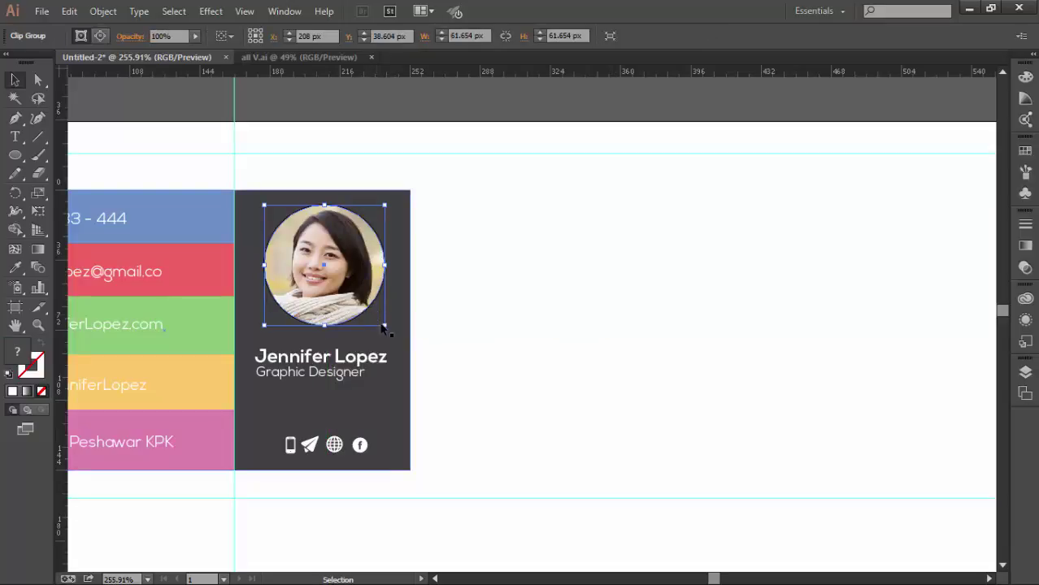
Shrink the round portrait to about 57.66 px so it fits inside the black ring
drag(383, 324, 386, 324)
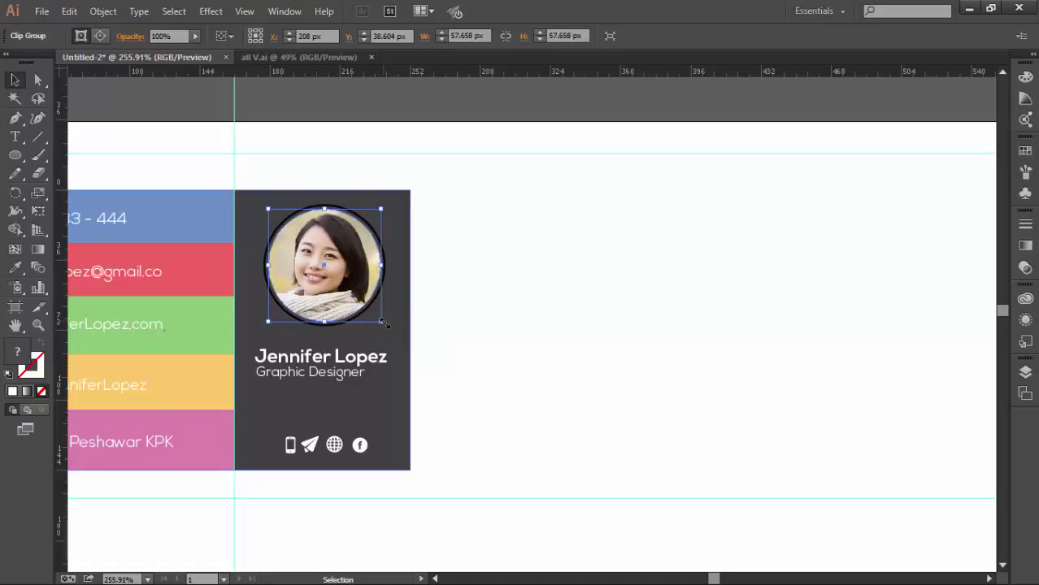
click(479, 301)
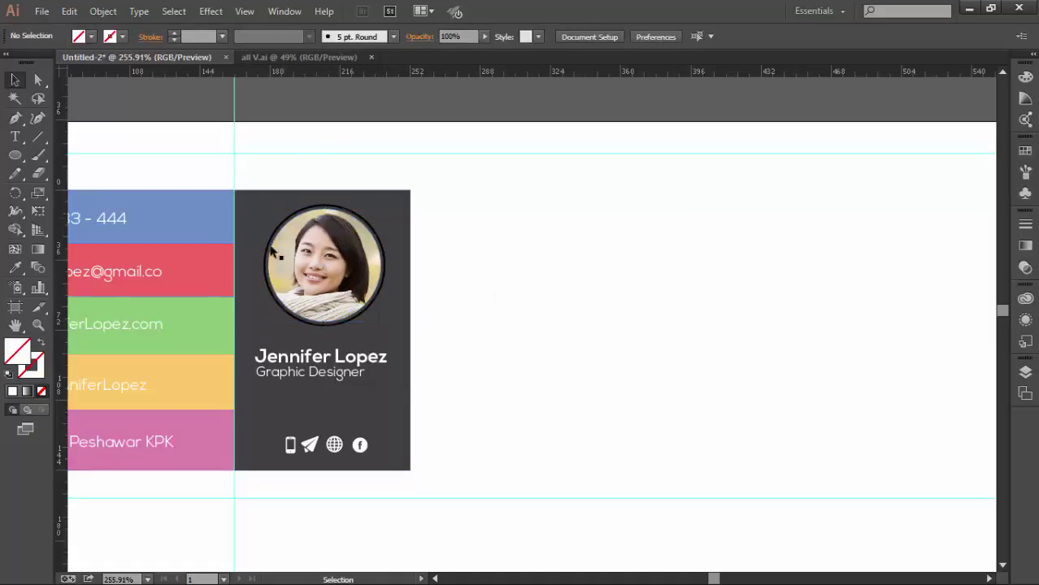
Zoom in on the round photo and copy its circle outline
key(z)
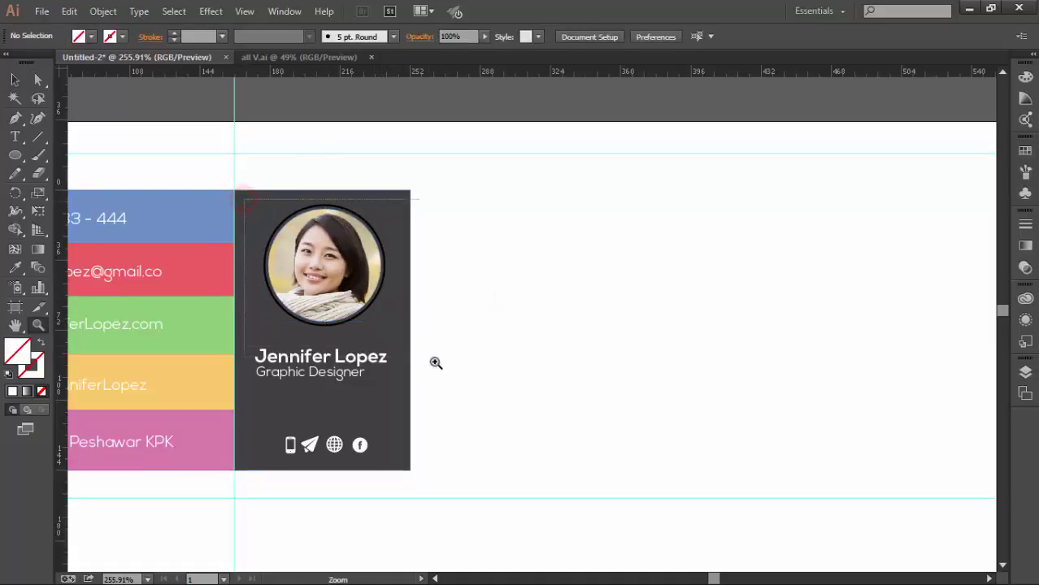
drag(436, 363, 458, 387)
scroll(538, 332, up, 1)
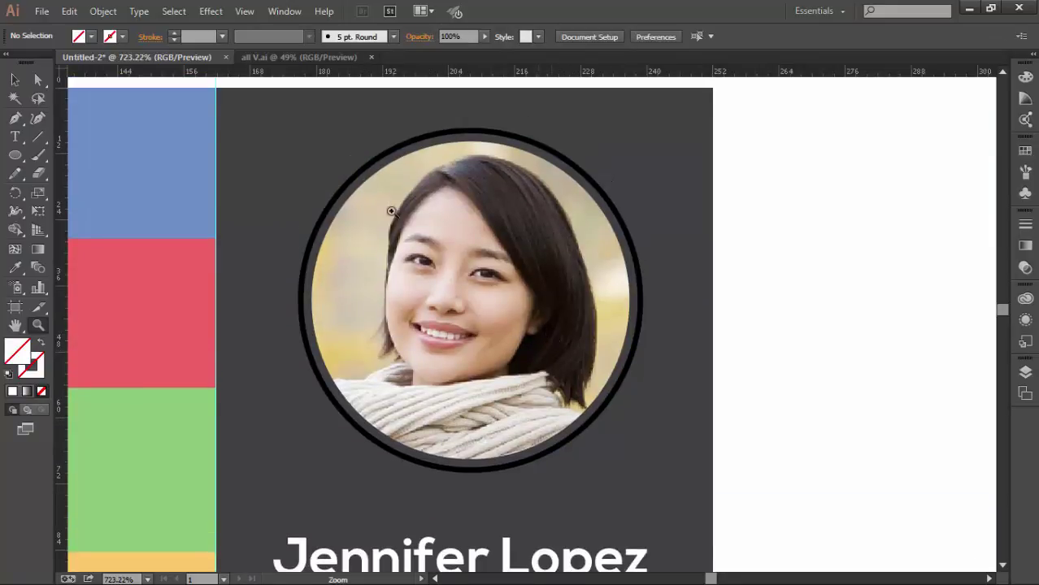
scroll(549, 347, up, 1)
click(14, 79)
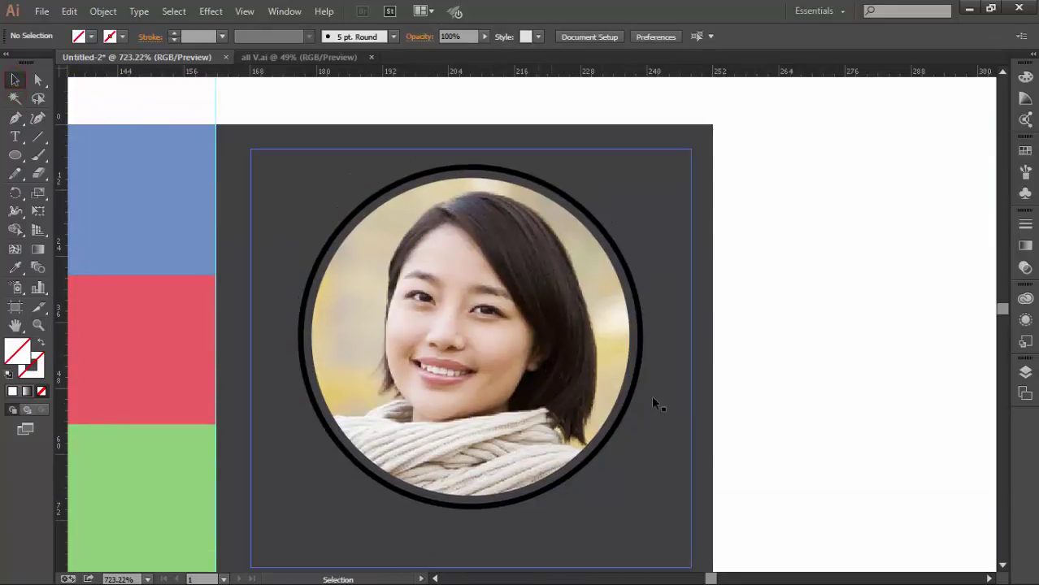
click(626, 404)
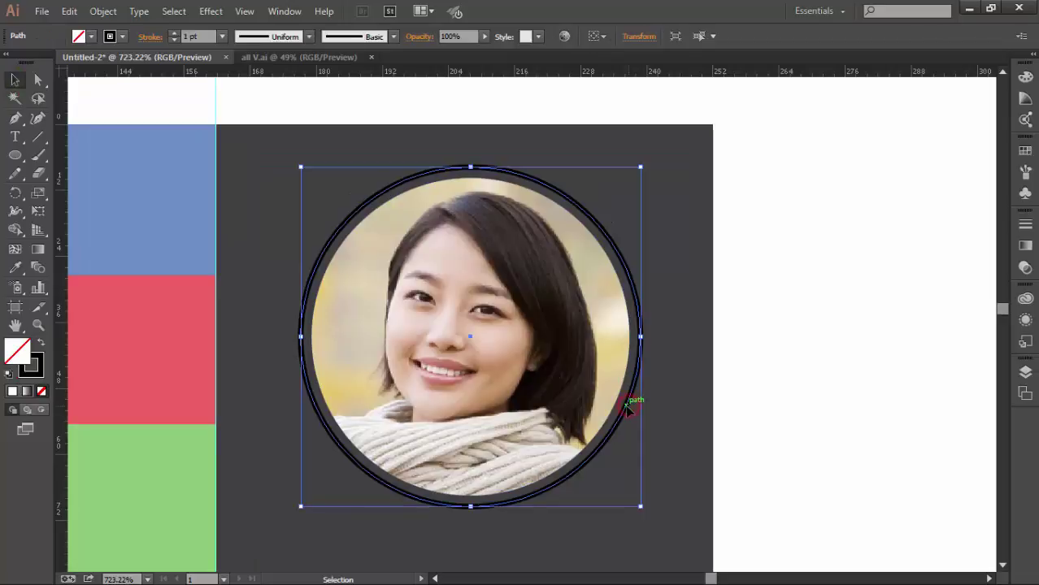
click(69, 11)
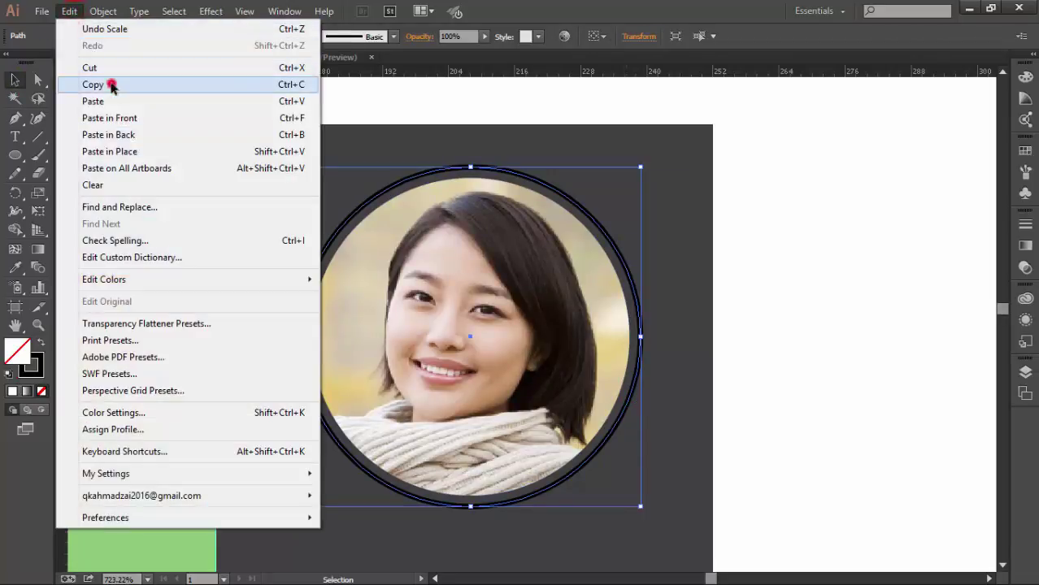
click(112, 83)
Paste the circle copy in place and scale it to 57.66 px wide
click(70, 11)
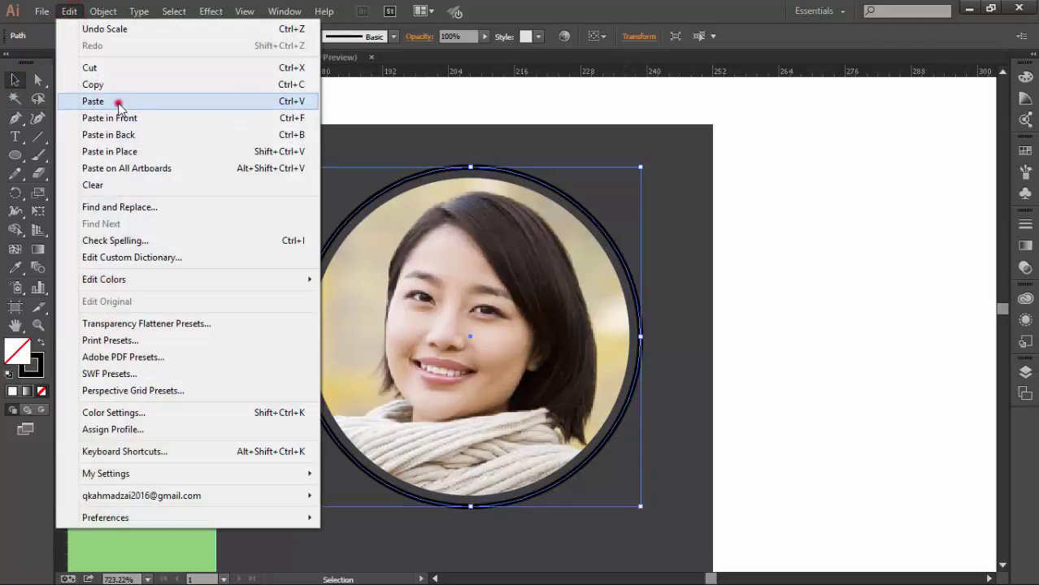
click(117, 100)
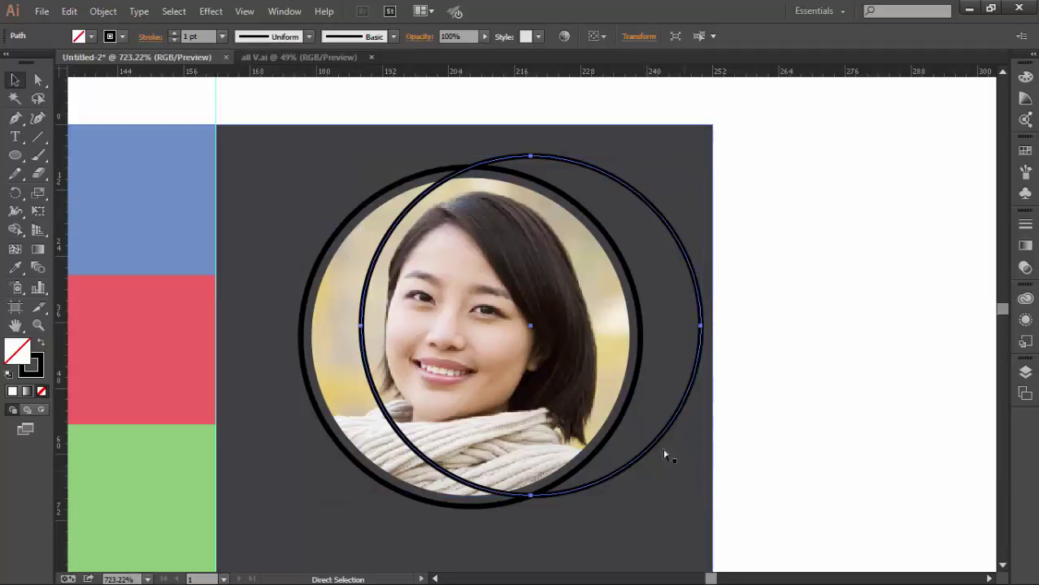
key(ctrl+z)
key(ctrl+f)
click(70, 11)
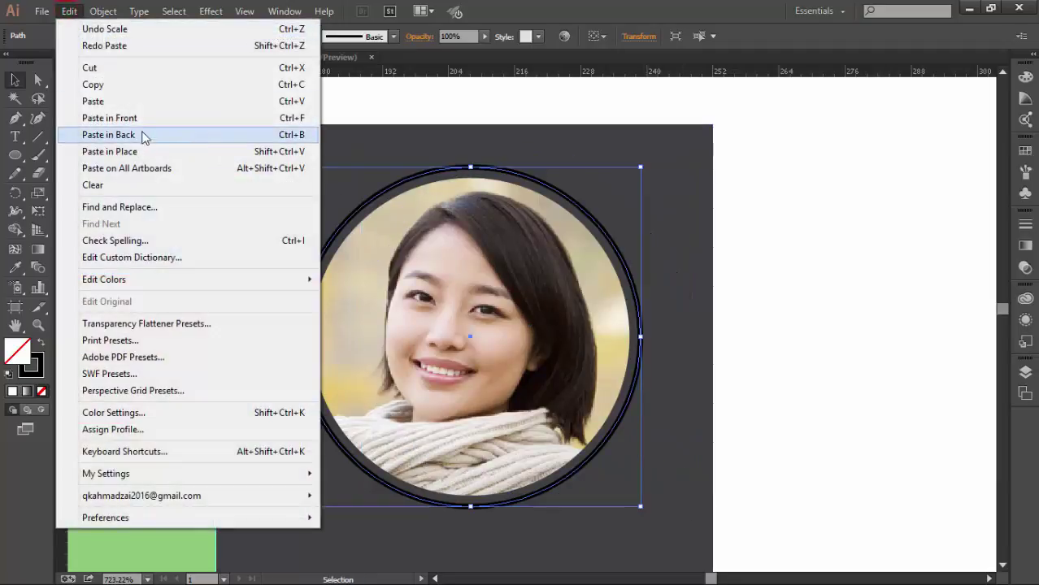
click(141, 117)
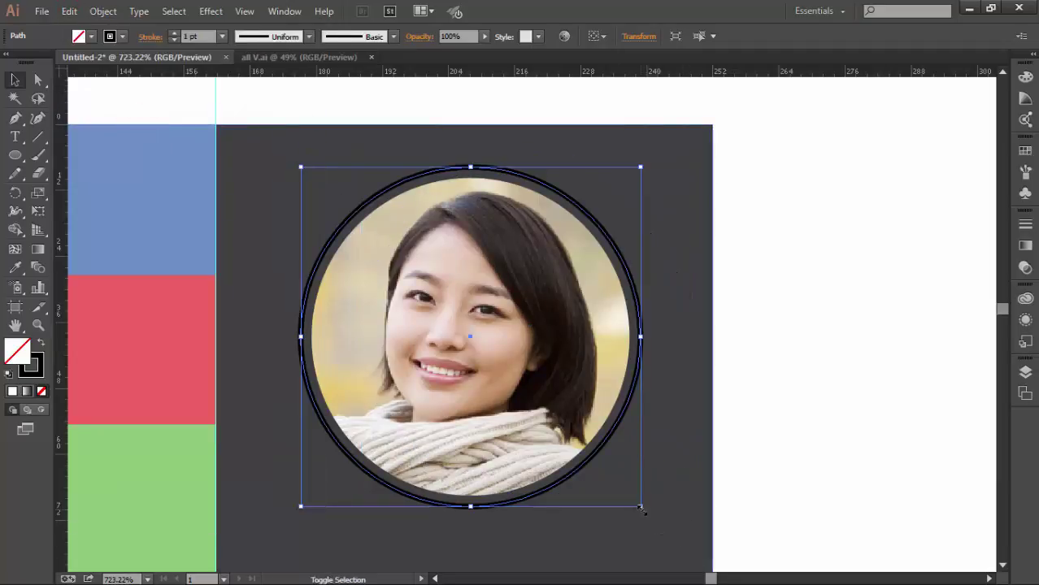
drag(641, 508, 630, 502)
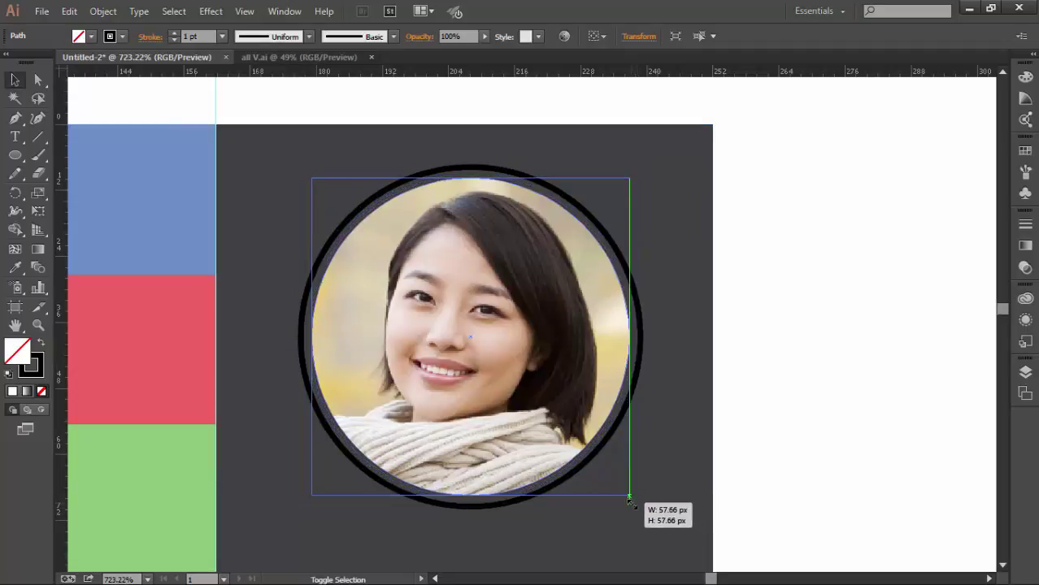
drag(630, 502, 631, 504)
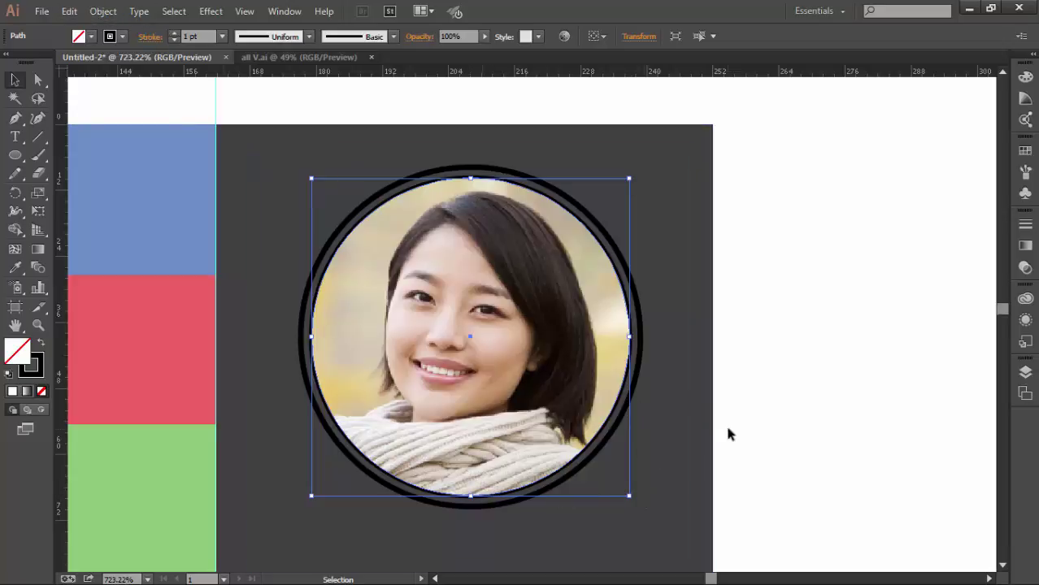
Set the photo circle's fill to None and its stroke to white
key(a)
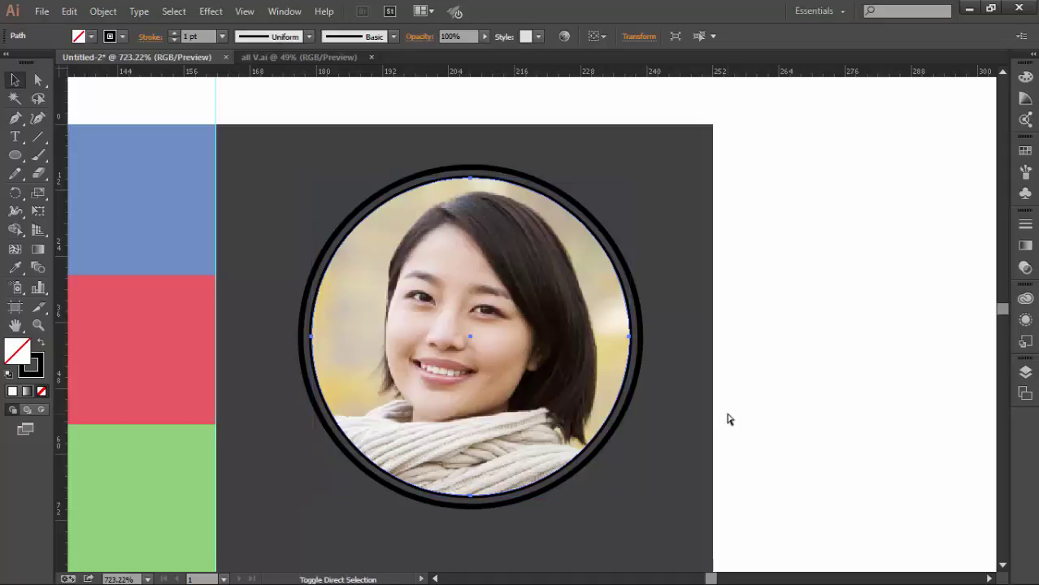
key(v)
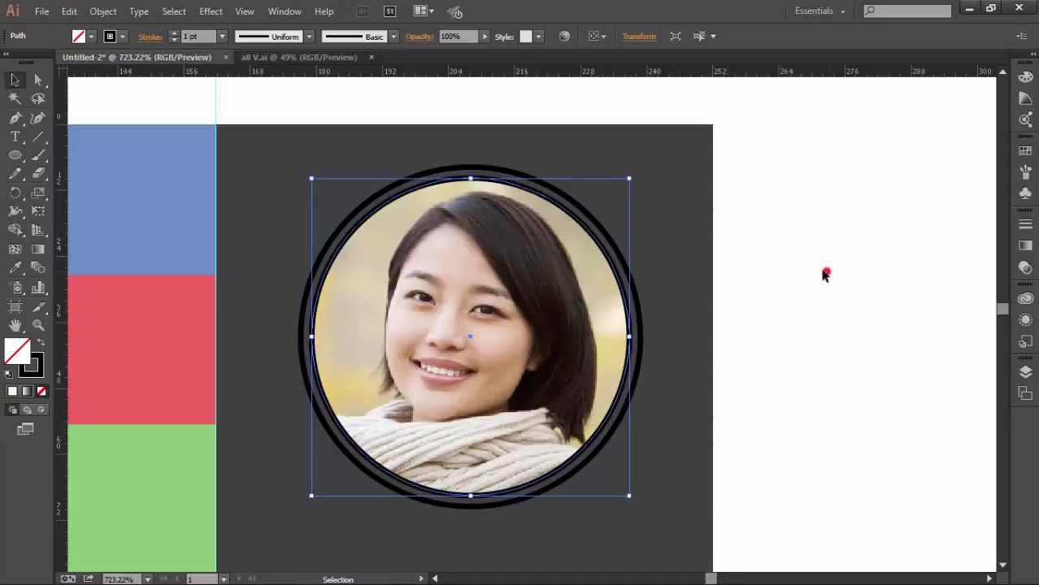
click(825, 274)
click(626, 309)
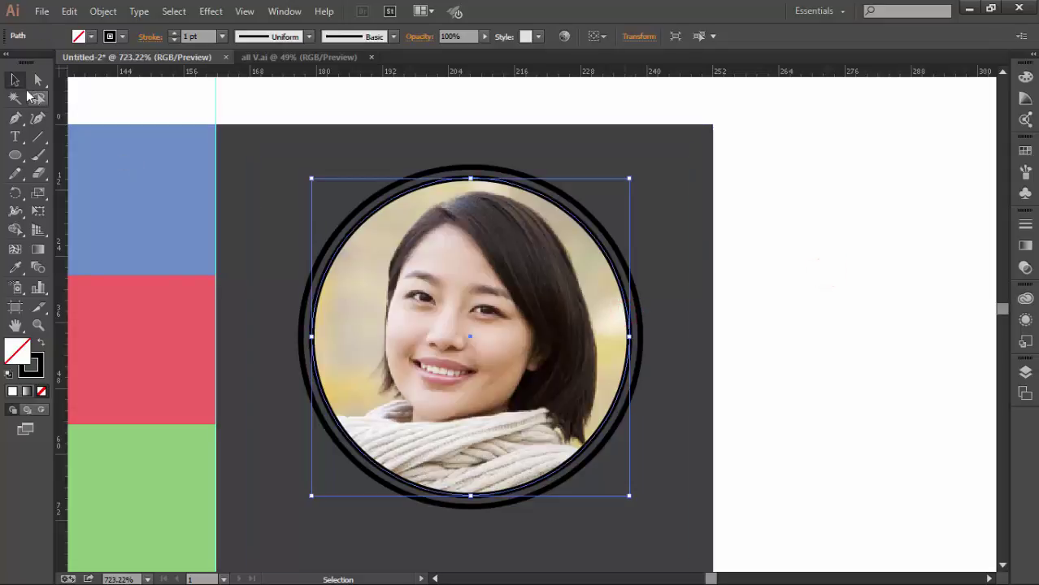
click(91, 36)
click(116, 107)
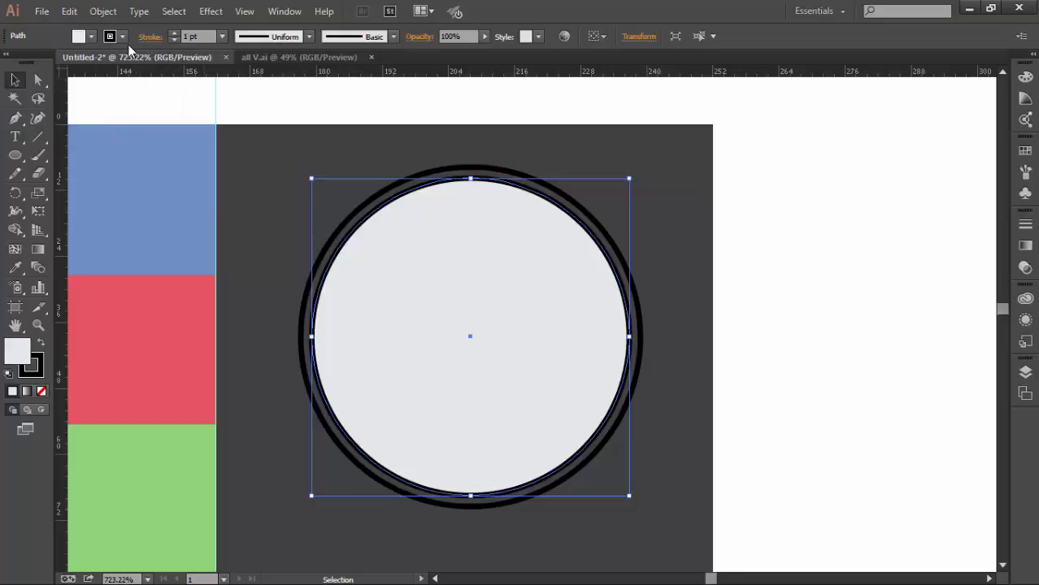
click(90, 37)
click(11, 63)
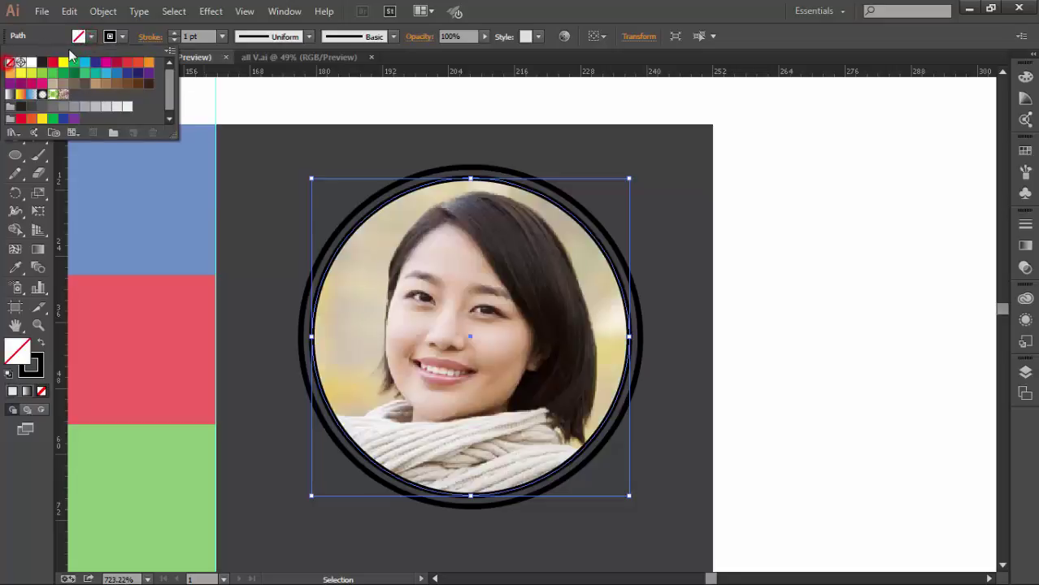
click(122, 37)
click(120, 108)
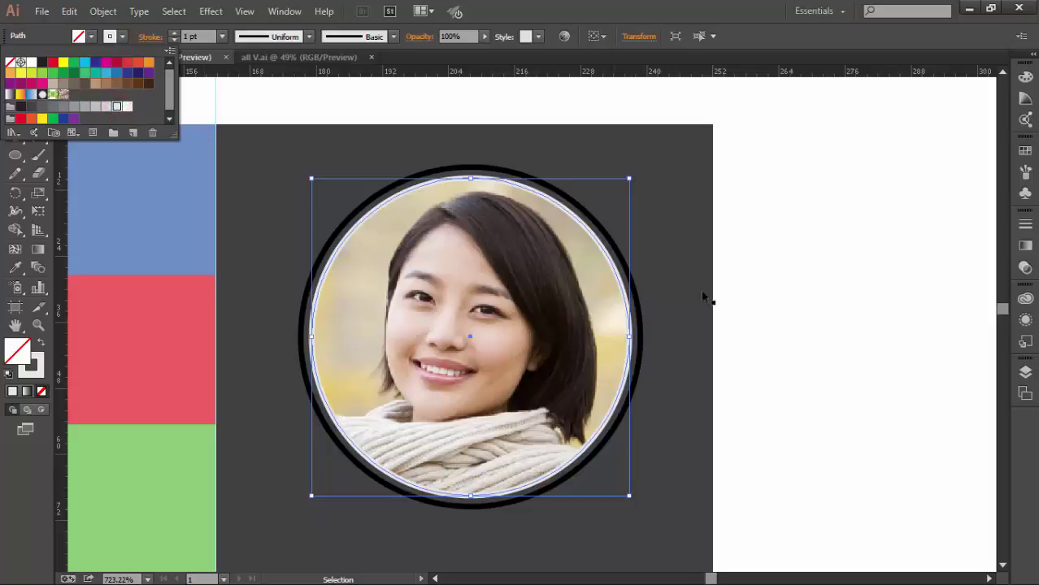
click(880, 322)
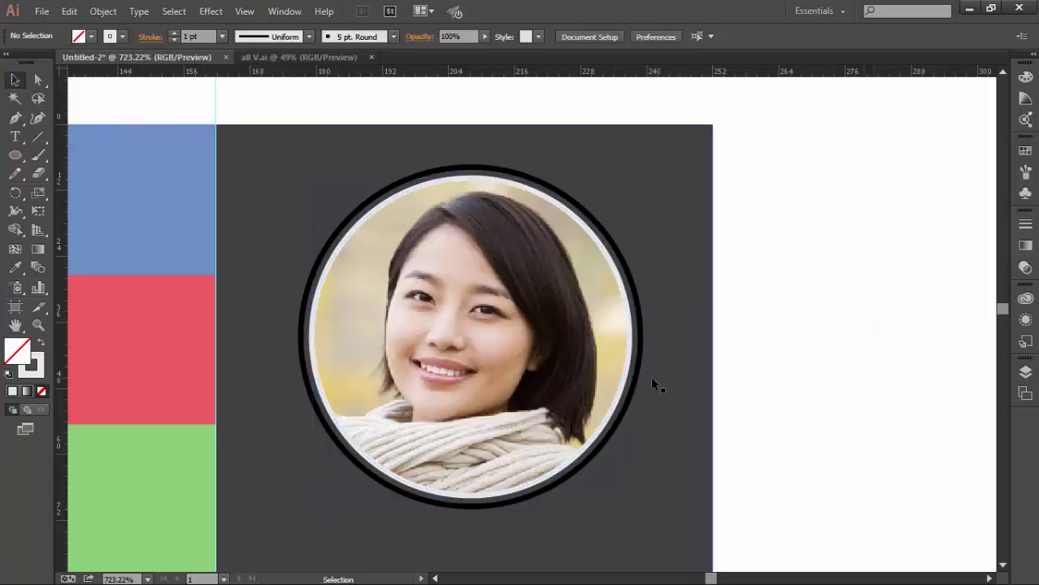
click(633, 397)
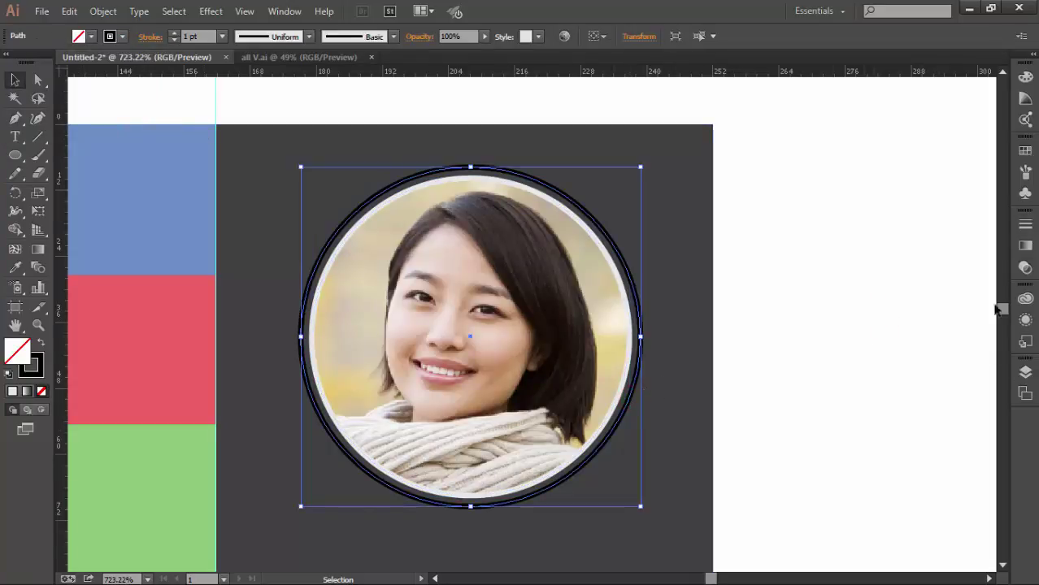
Show the Gradient panel and apply a linear gradient to the ring's stroke
click(284, 12)
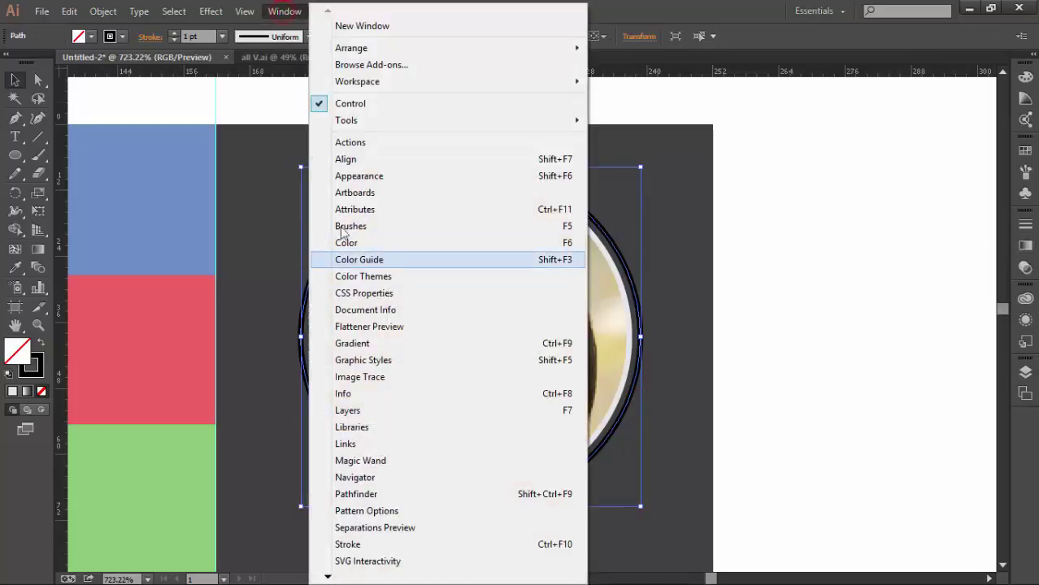
click(350, 343)
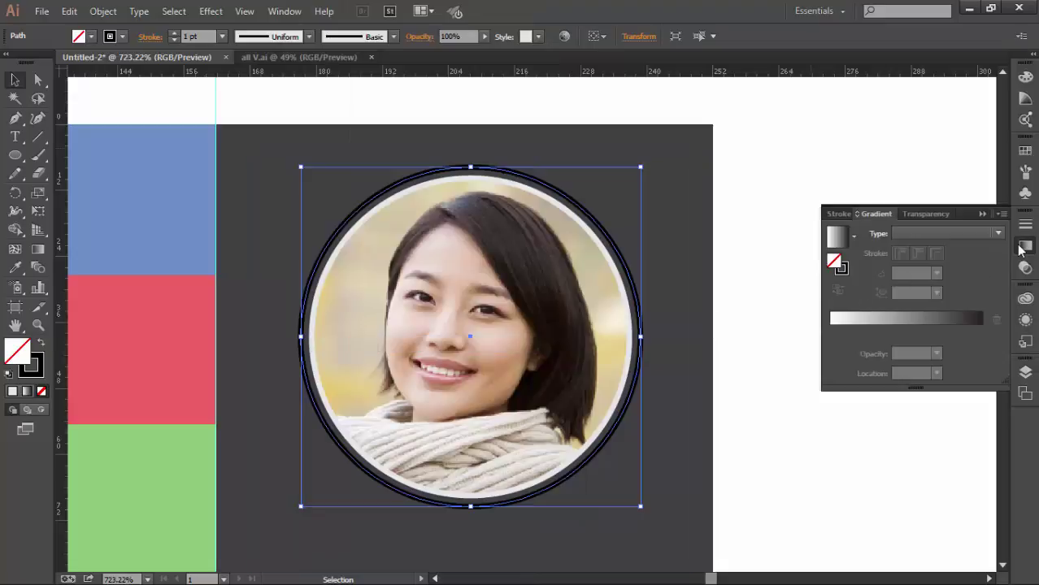
click(837, 237)
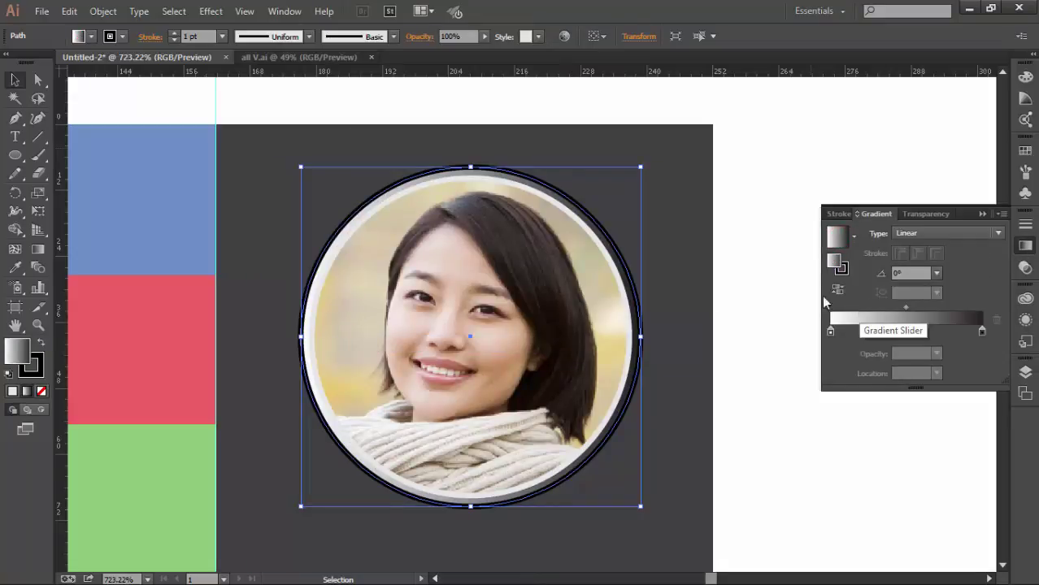
key(ctrl+z)
click(740, 216)
click(638, 302)
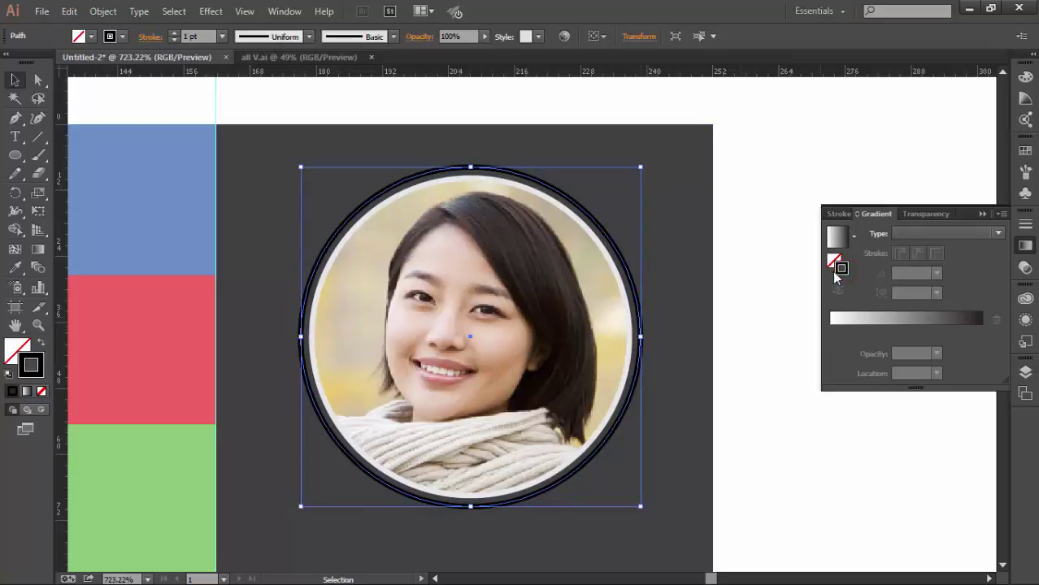
click(838, 237)
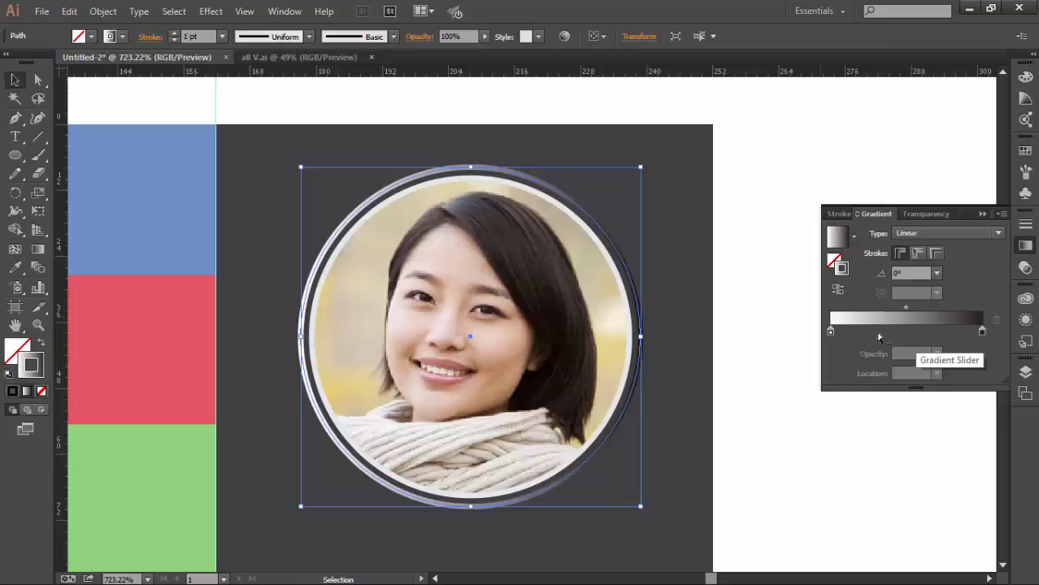
Colour the gradient stops yellow-green, magenta, yellow-green and purple
double_click(830, 332)
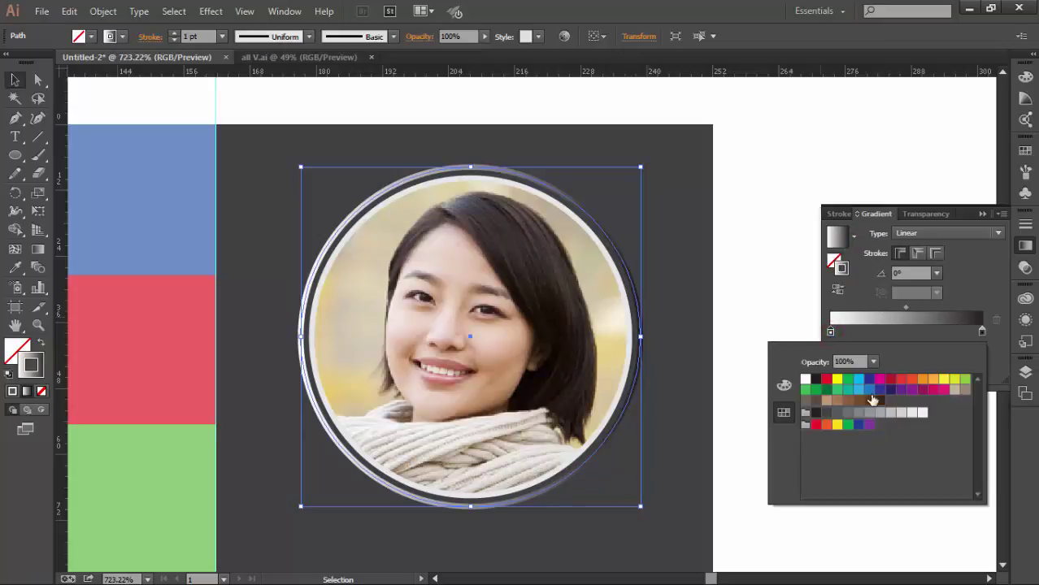
click(963, 380)
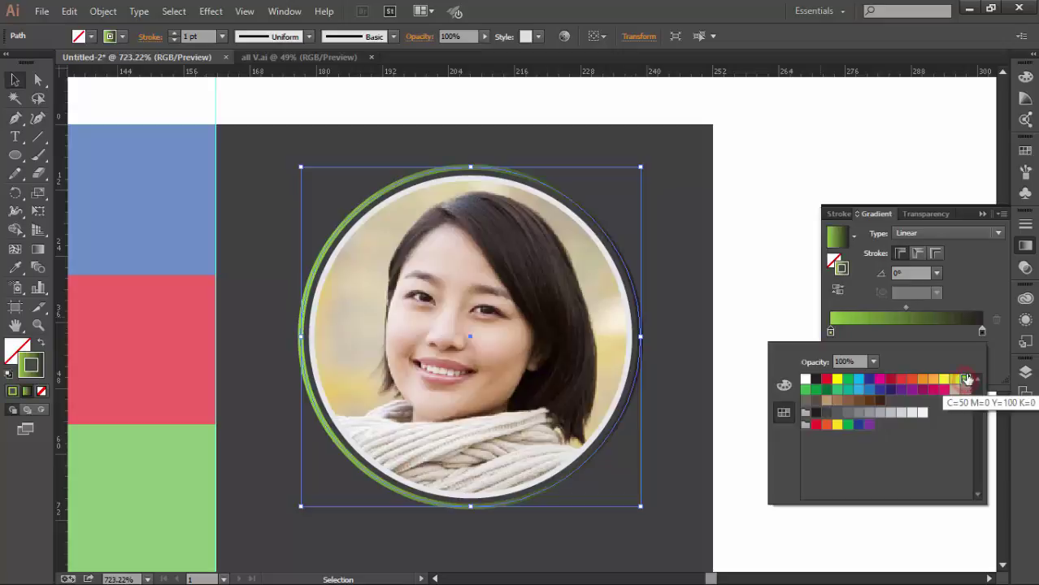
click(897, 332)
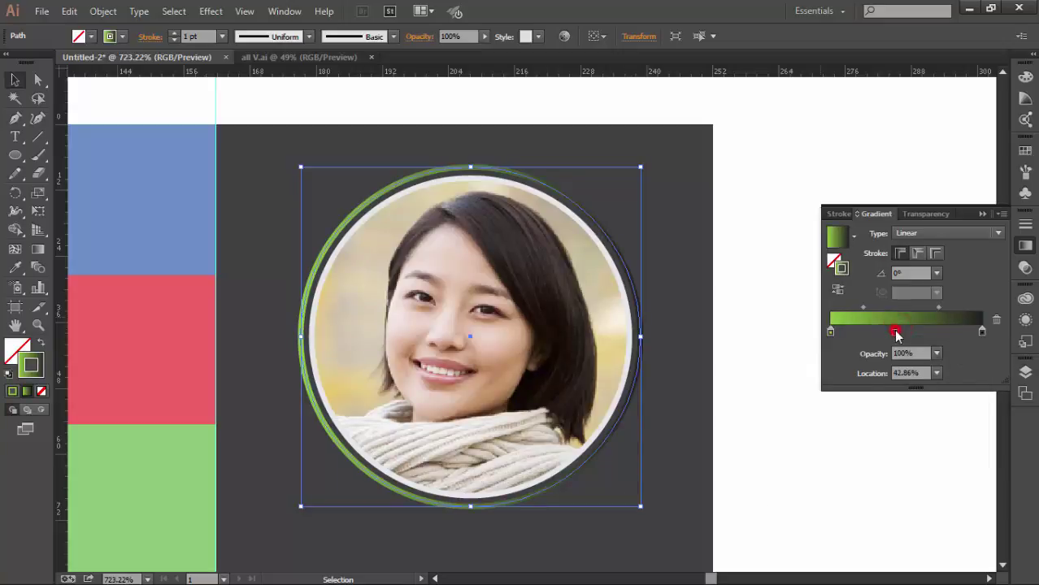
double_click(895, 332)
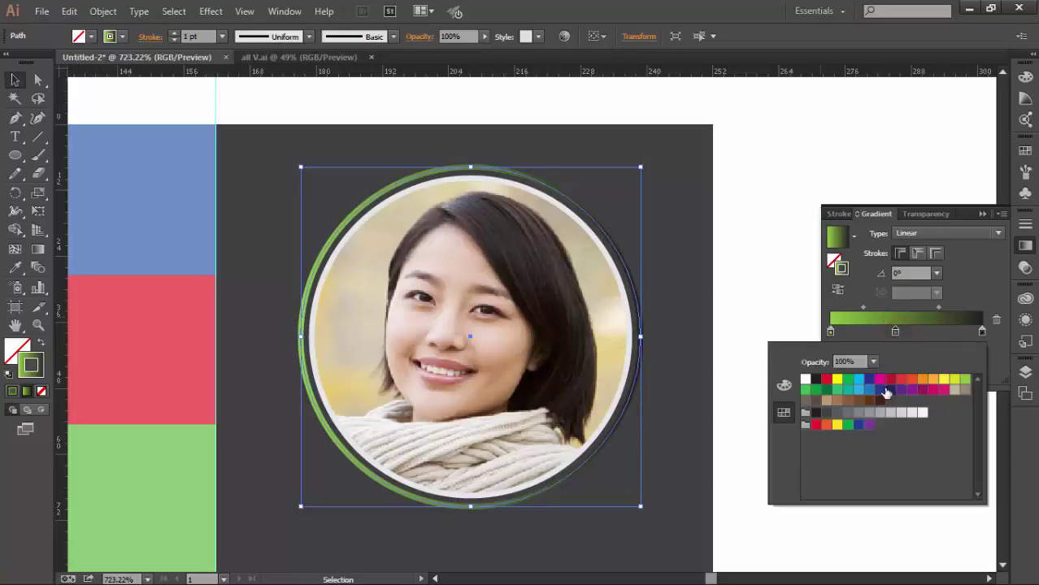
click(934, 390)
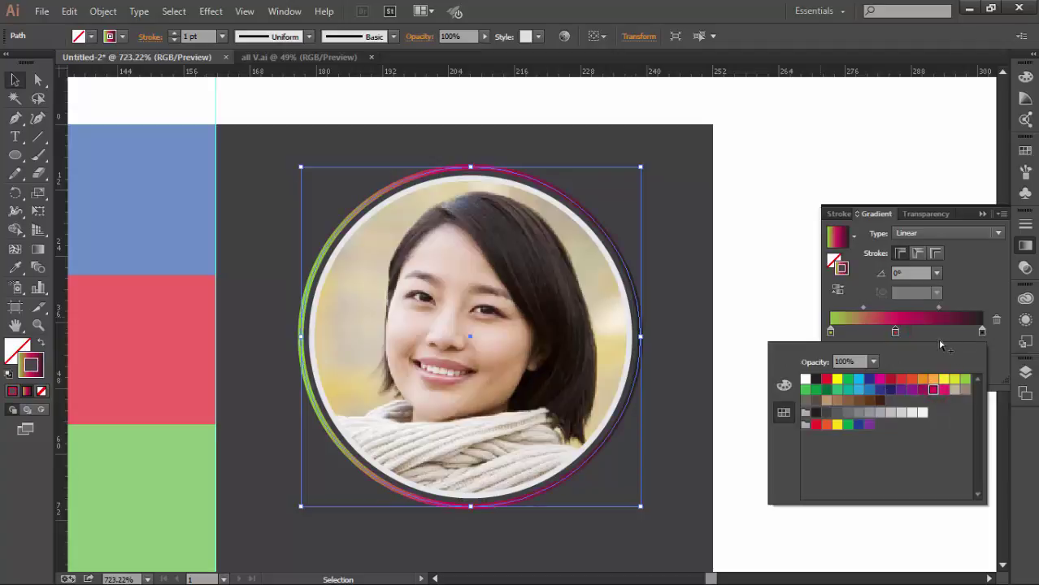
click(948, 332)
double_click(948, 332)
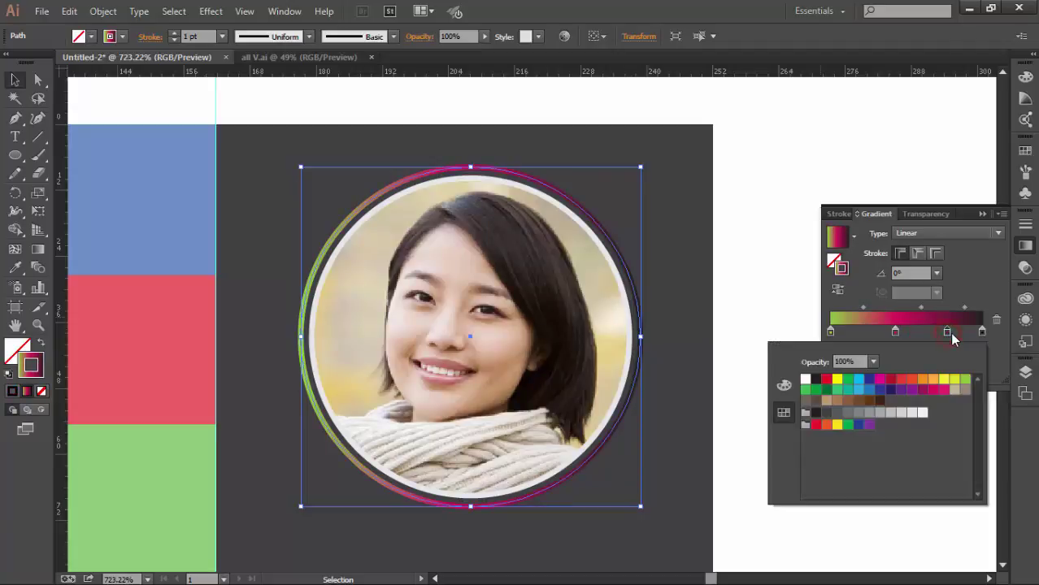
click(953, 380)
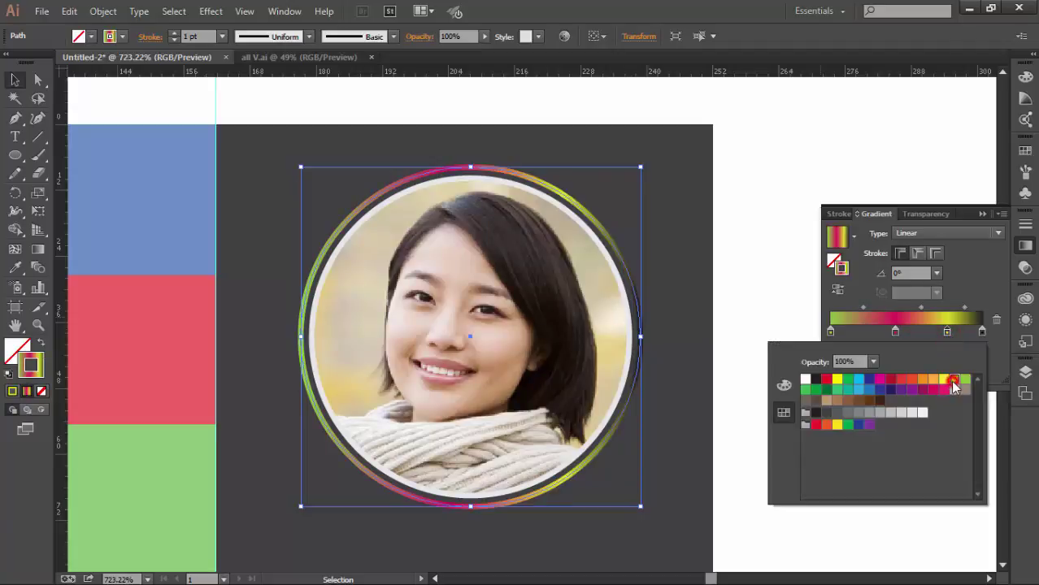
click(983, 333)
double_click(983, 333)
click(983, 333)
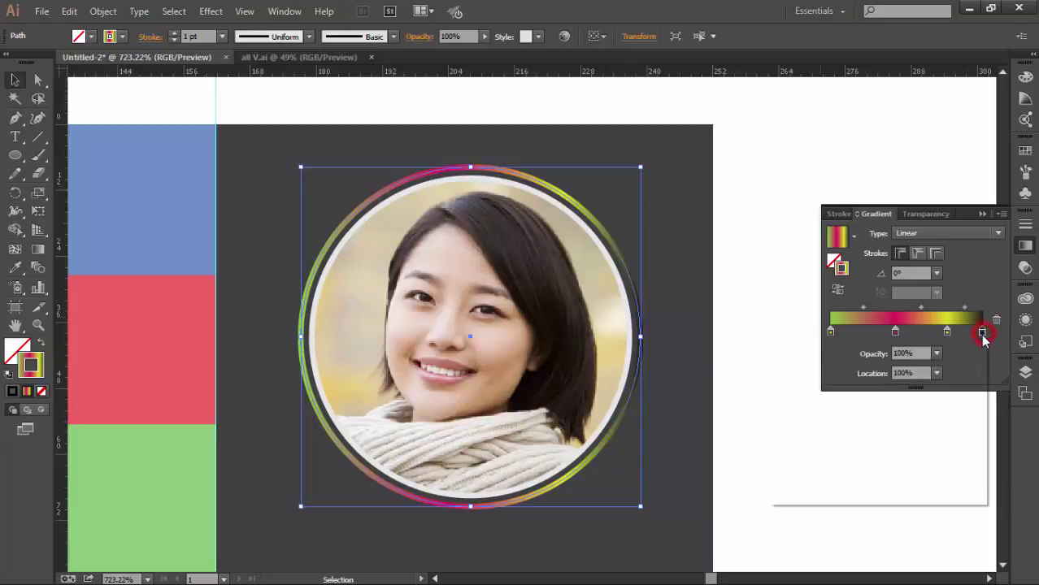
double_click(983, 333)
click(912, 391)
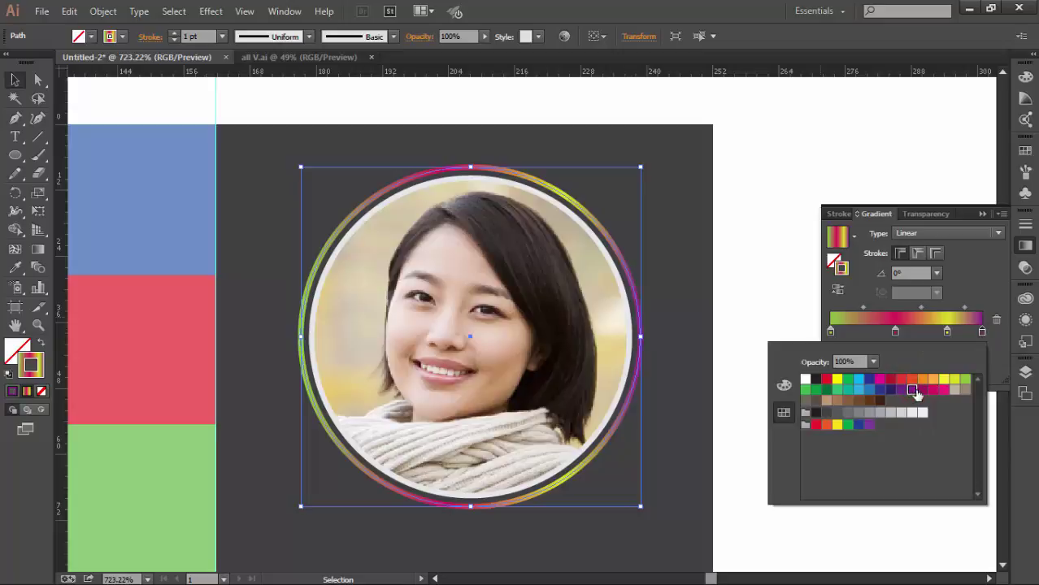
Close the Gradient panel and zoom out to show the whole card
click(787, 205)
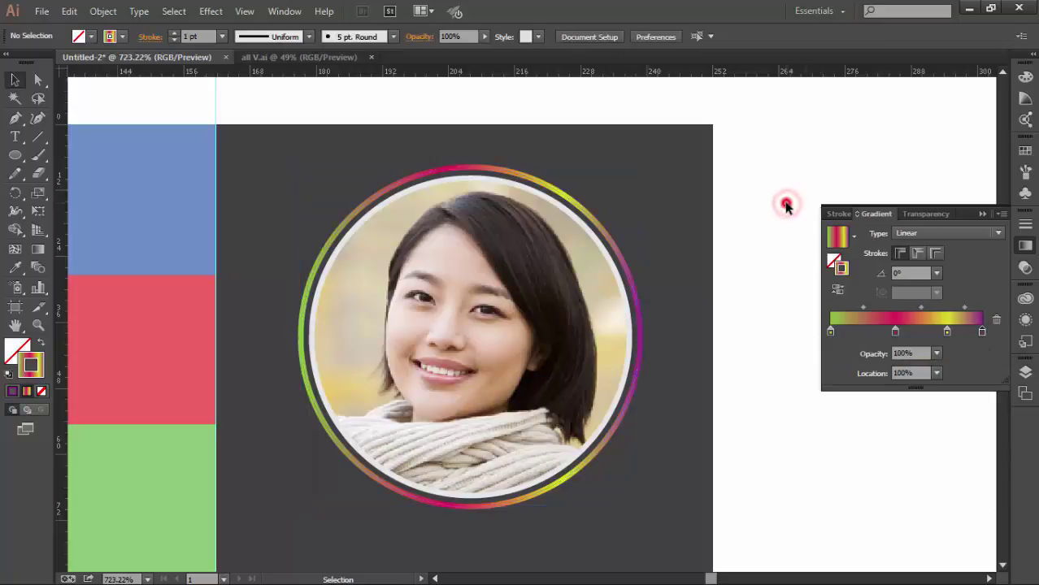
click(982, 214)
click(831, 228)
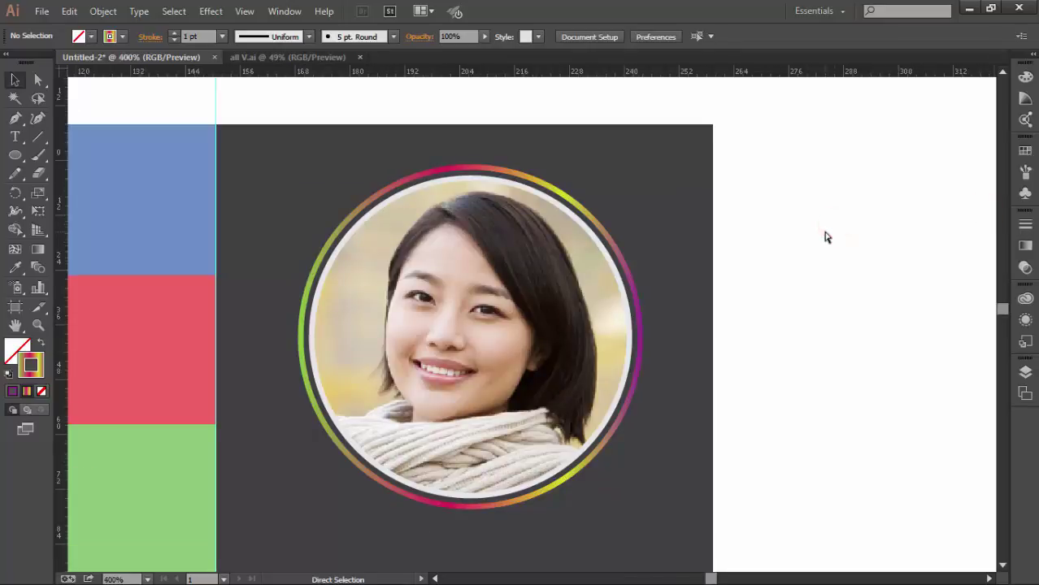
key(ctrl+minus)
Group and copy the entire business card, then switch to the Photoshop mockup bc-mockup1.psd
scroll(824, 315, down, 2)
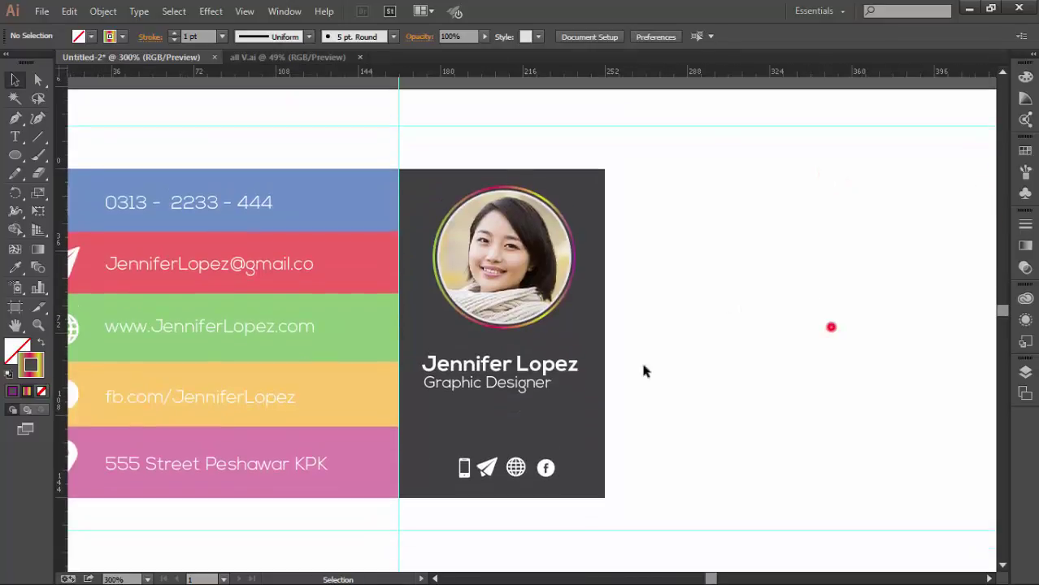
scroll(830, 326, left, 3)
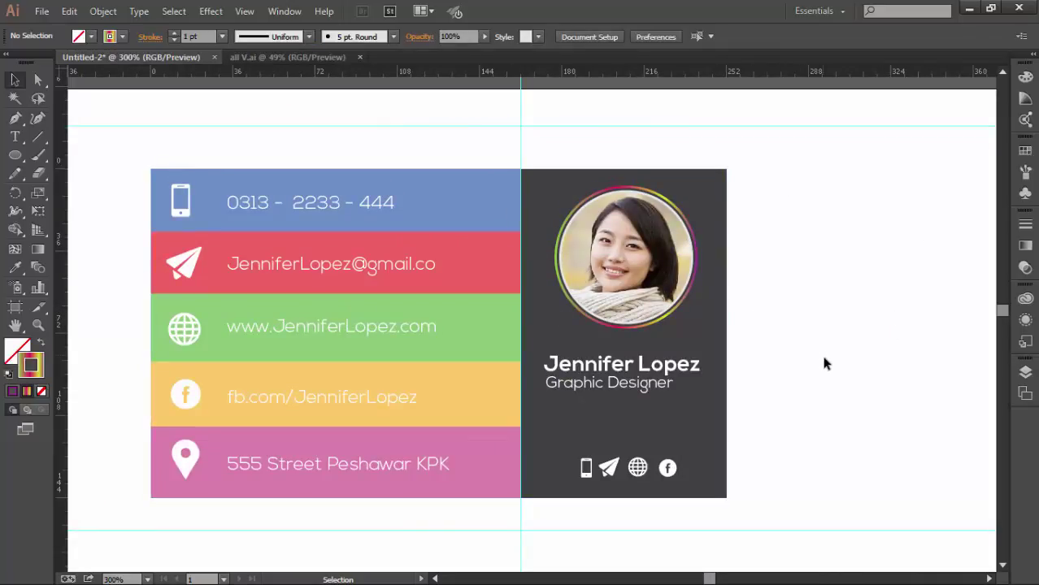
scroll(840, 297, down, 2)
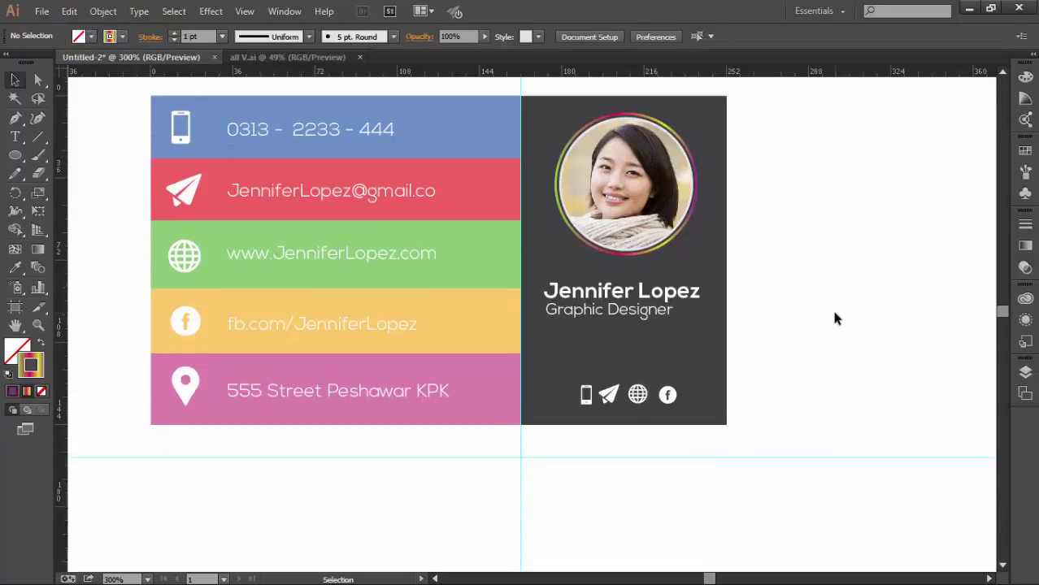
scroll(835, 318, up, 2)
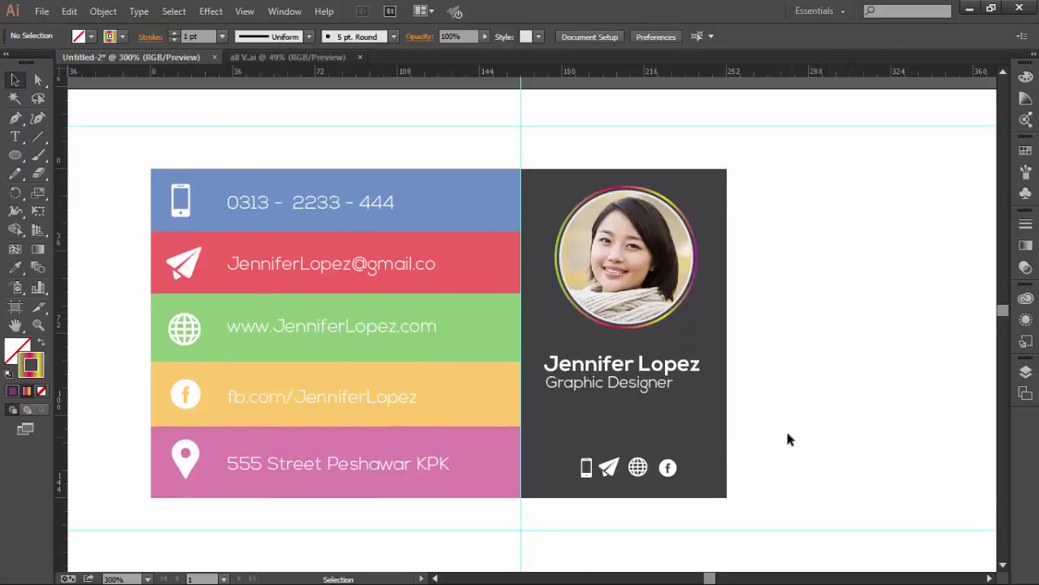
drag(793, 154, 121, 512)
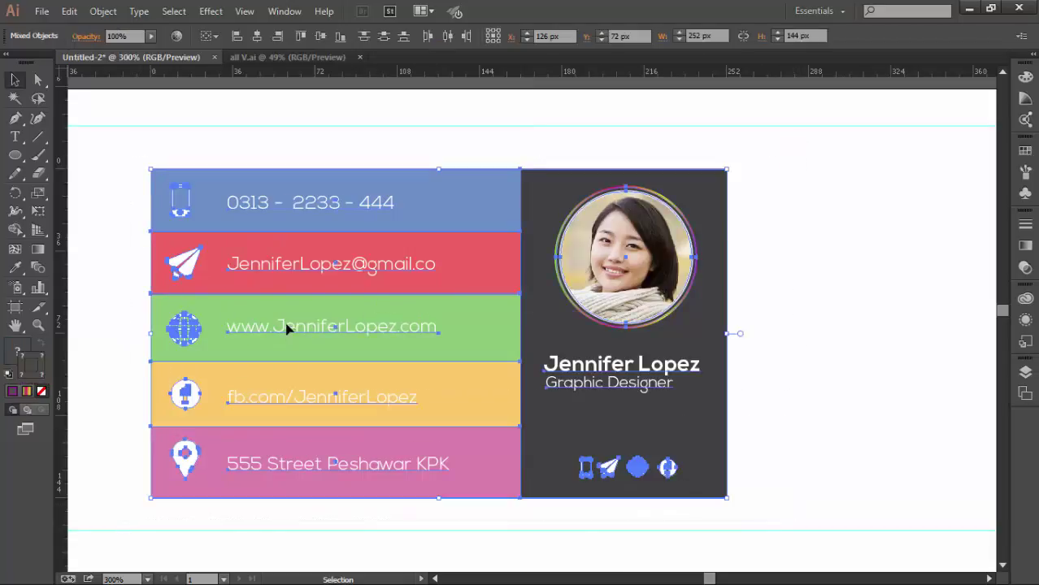
click(103, 11)
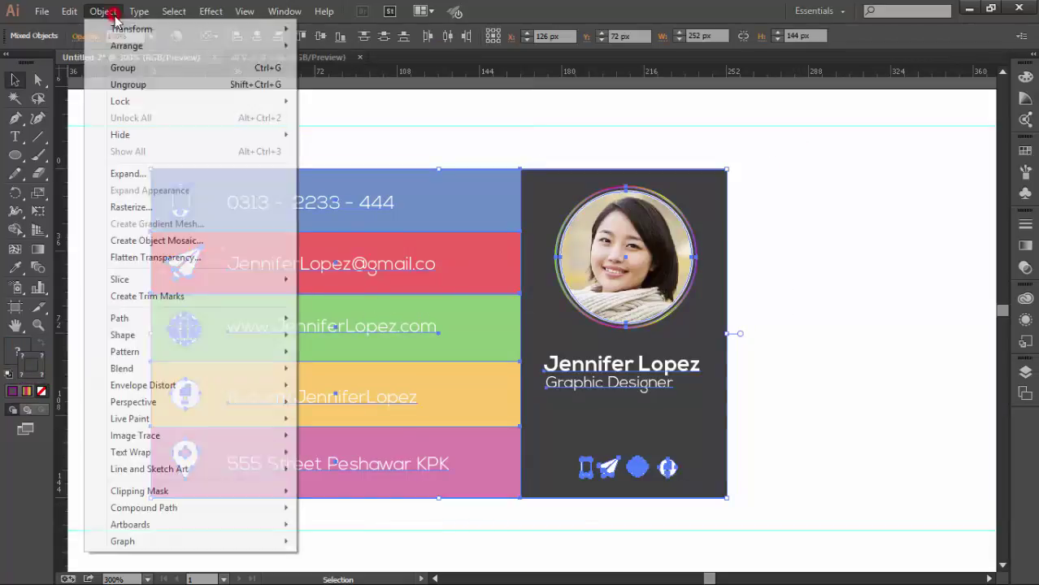
click(142, 69)
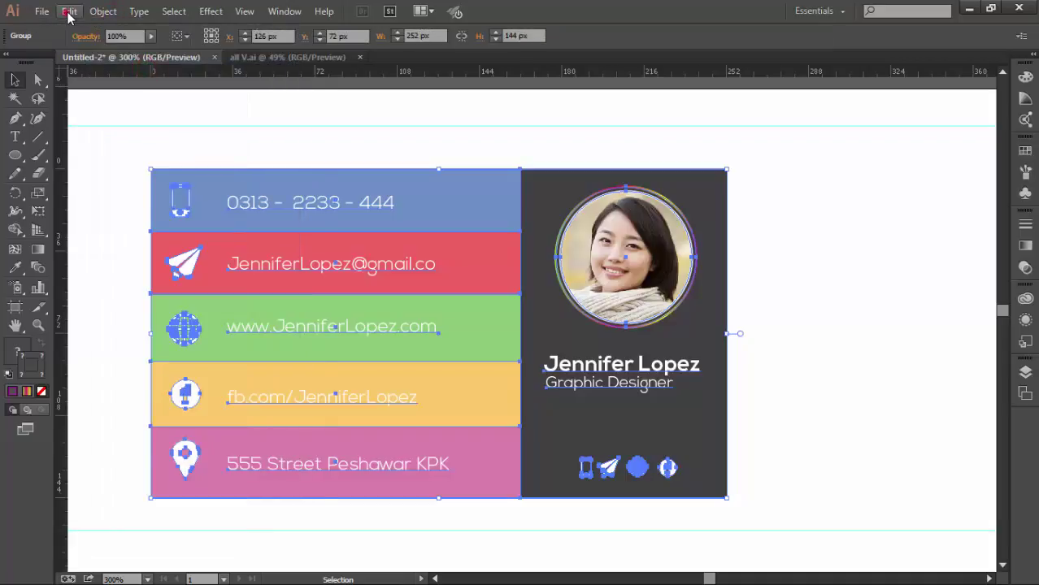
click(69, 12)
click(131, 84)
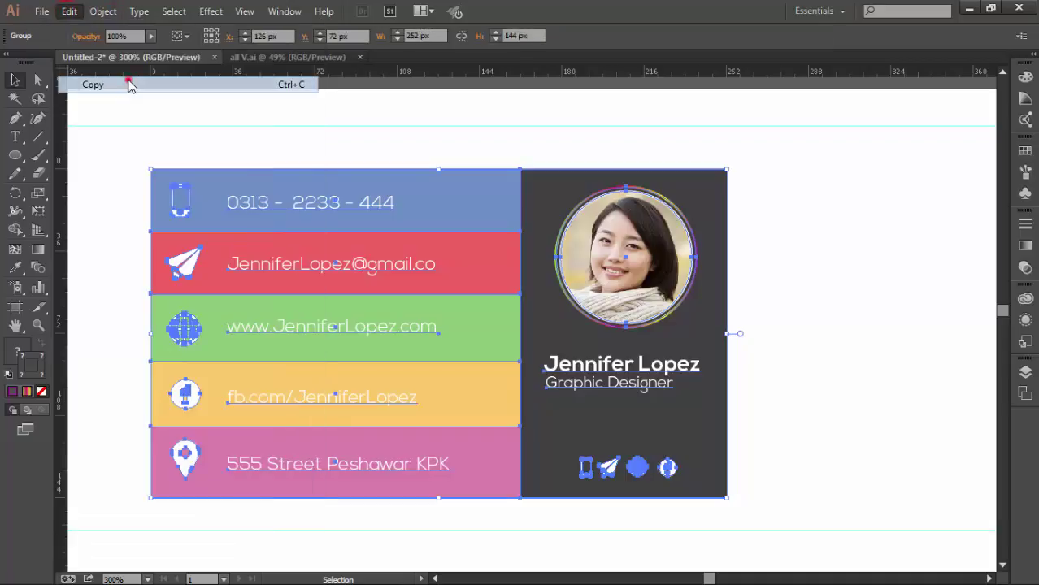
click(847, 277)
key(alt+Tab)
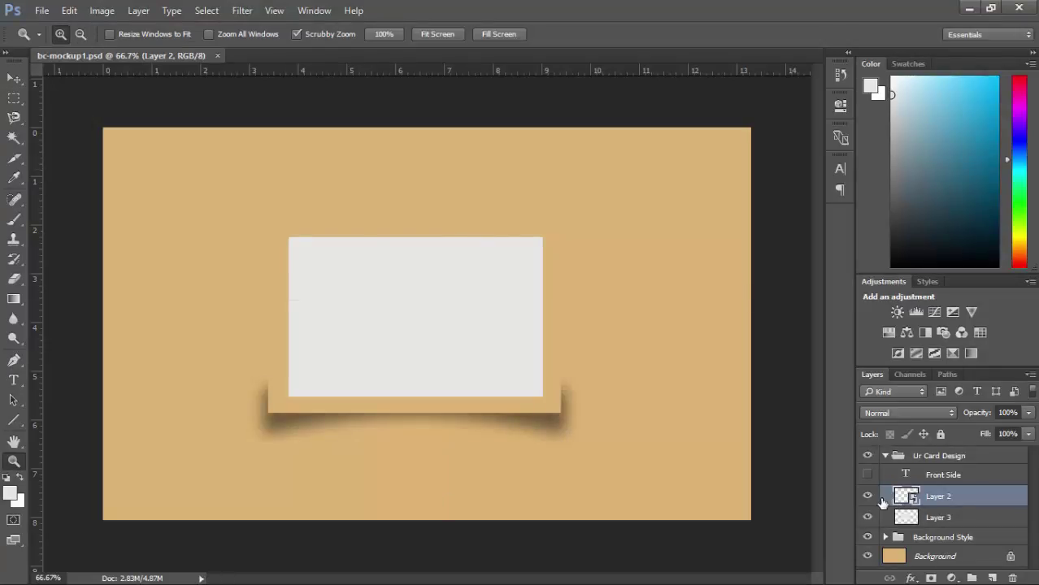
Red-label Layer 2, open its smart object, and paste the card design as a smart object
right_click(885, 501)
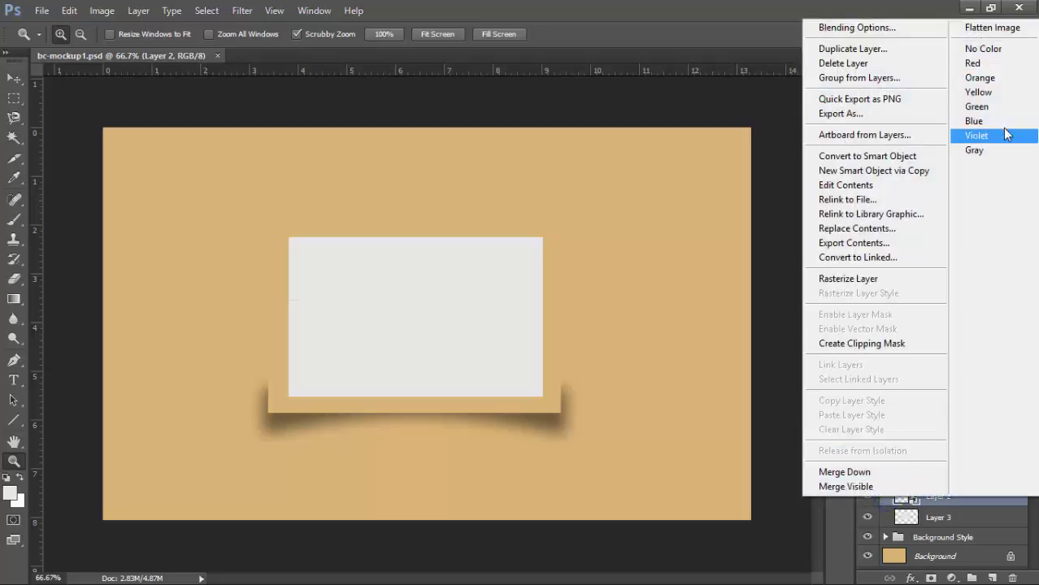
click(1009, 63)
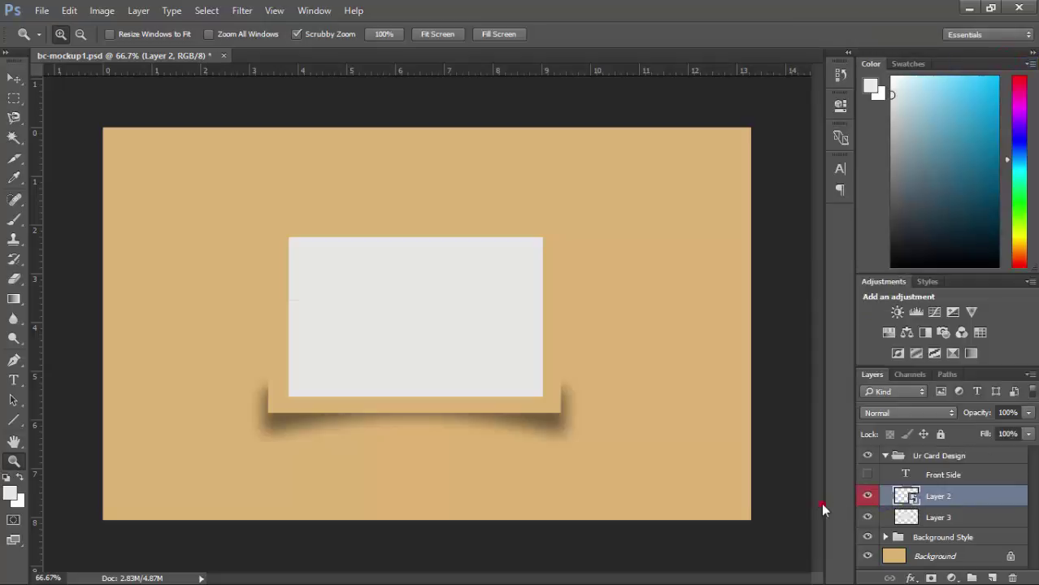
double_click(909, 498)
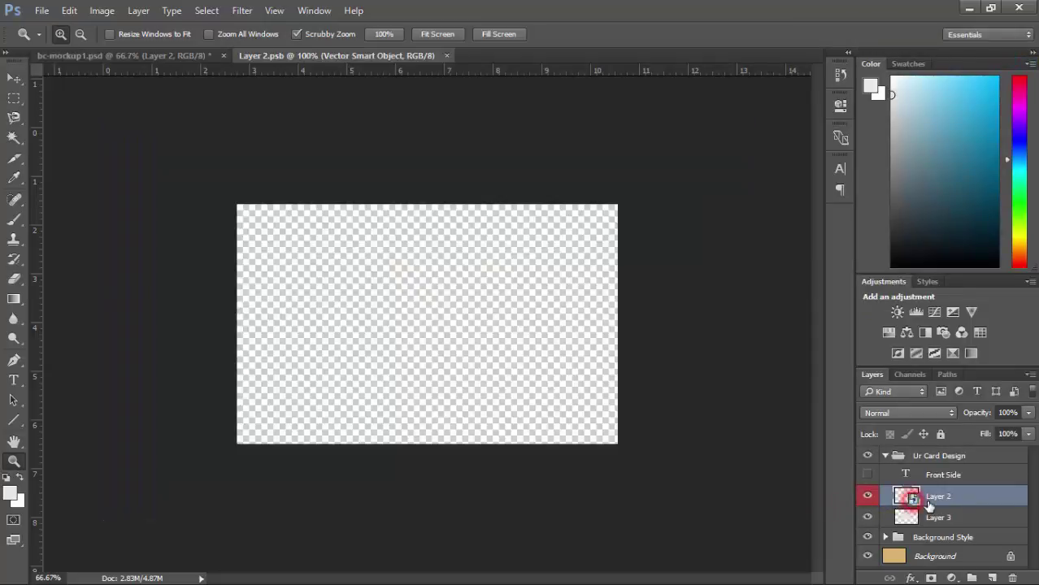
click(70, 11)
click(139, 150)
click(154, 133)
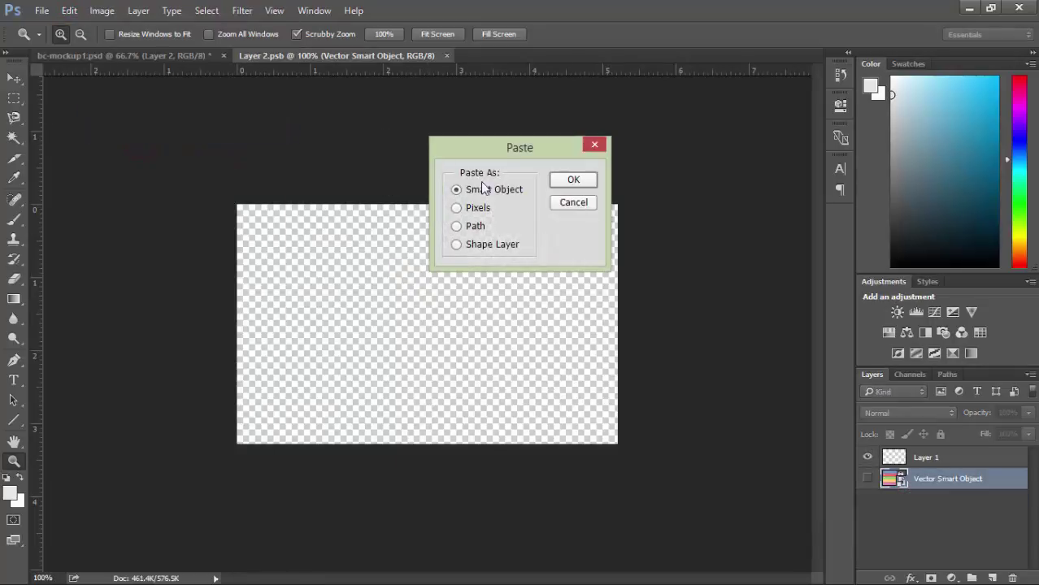
click(457, 191)
click(571, 179)
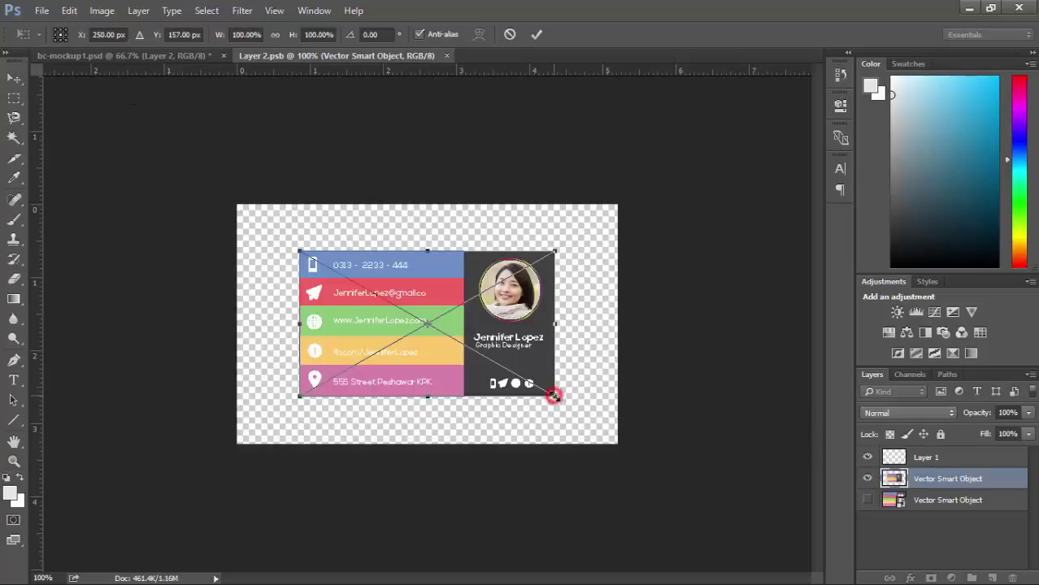
Scale the pasted card up to about 151% to fill the canvas and commit
mouse_move(553, 396)
mouse_down()
mouse_move(635, 452)
mouse_move(612, 447)
mouse_up()
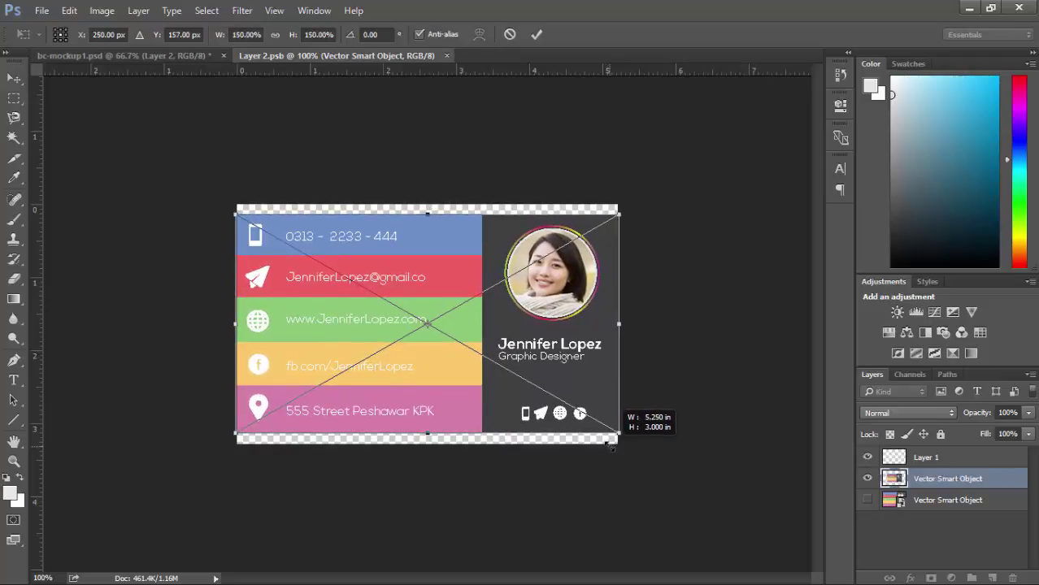
drag(613, 448, 609, 437)
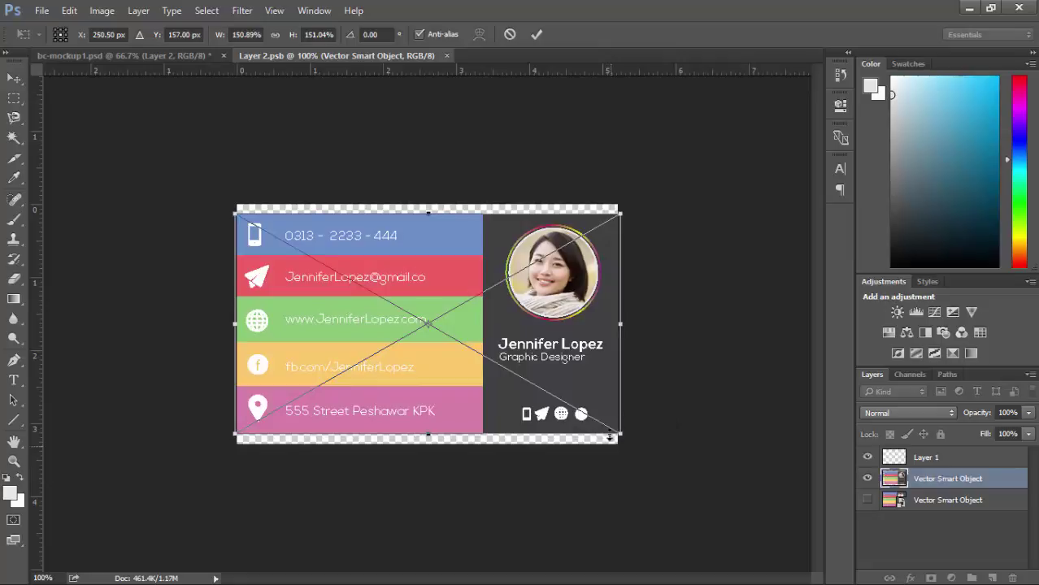
double_click(606, 322)
key(z)
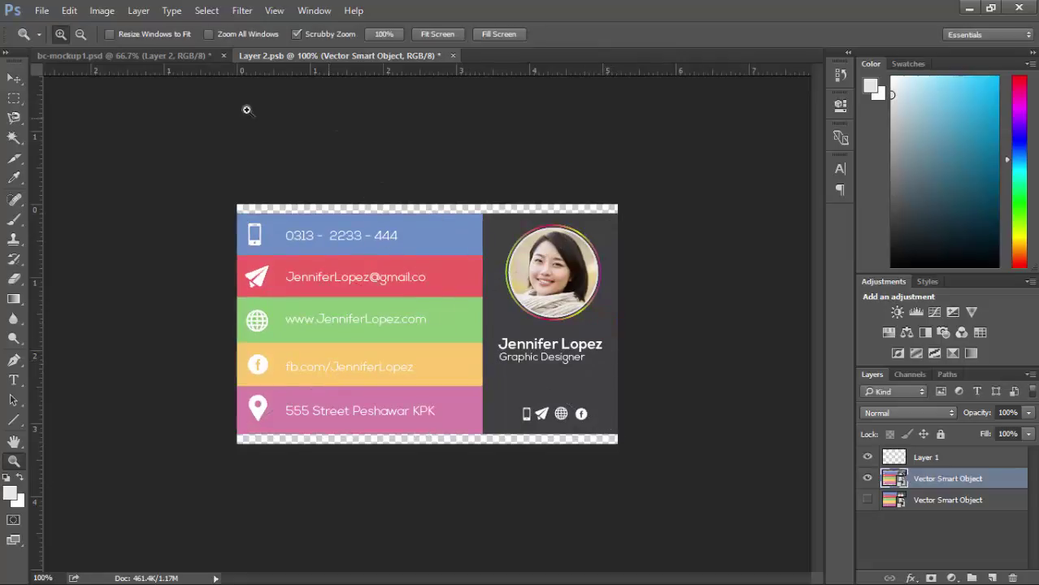
Trim the card document's transparent borders, then save and close Layer 2.psb
click(102, 10)
mouse_move(69, 10)
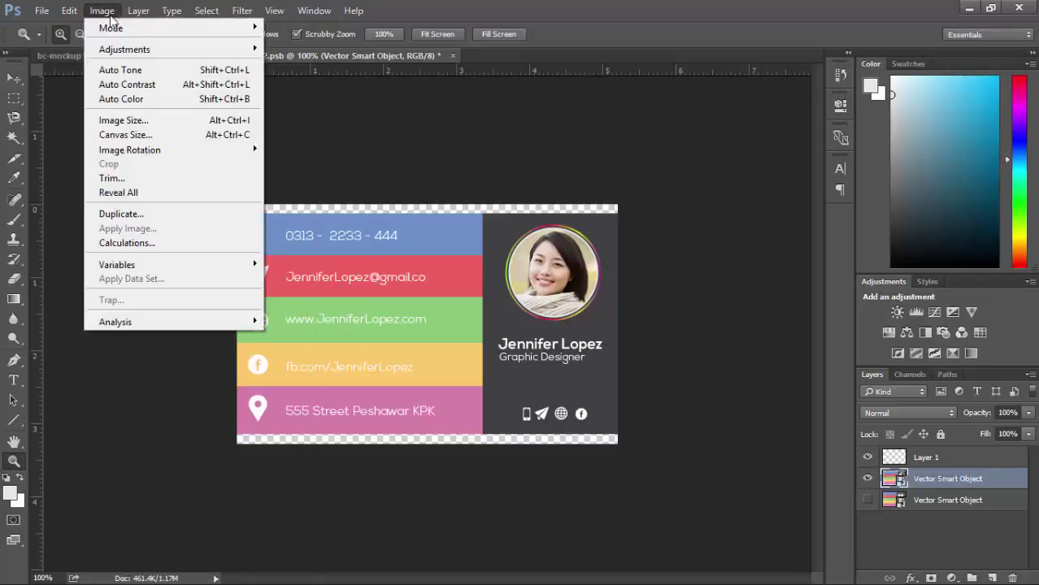
click(184, 182)
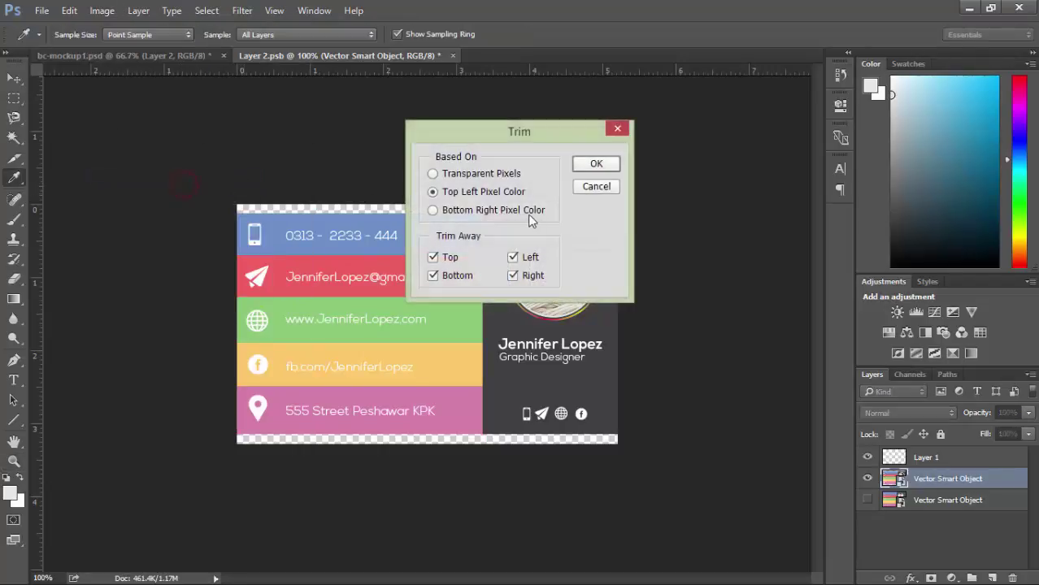
click(615, 166)
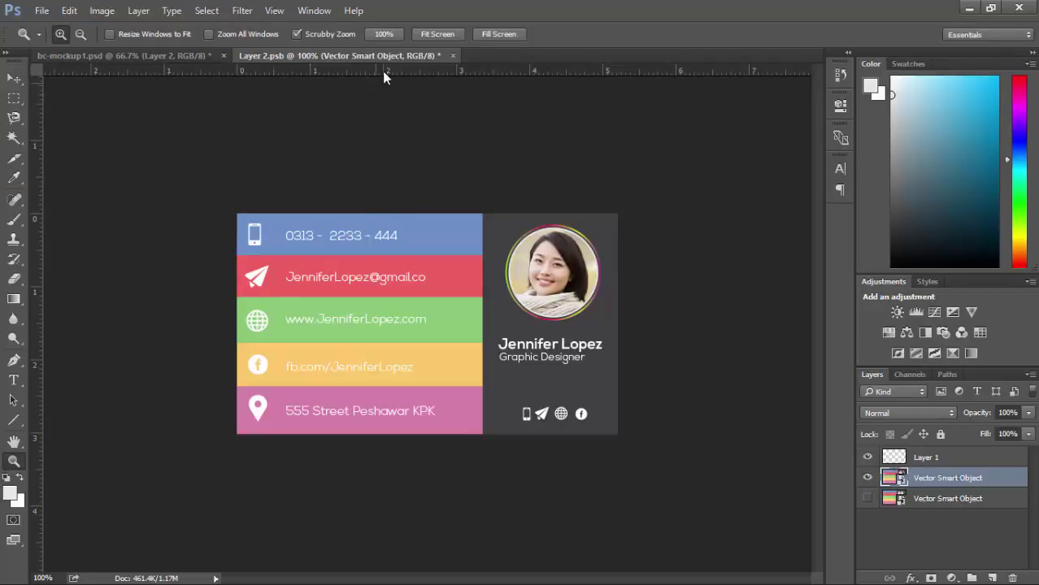
click(453, 55)
click(449, 235)
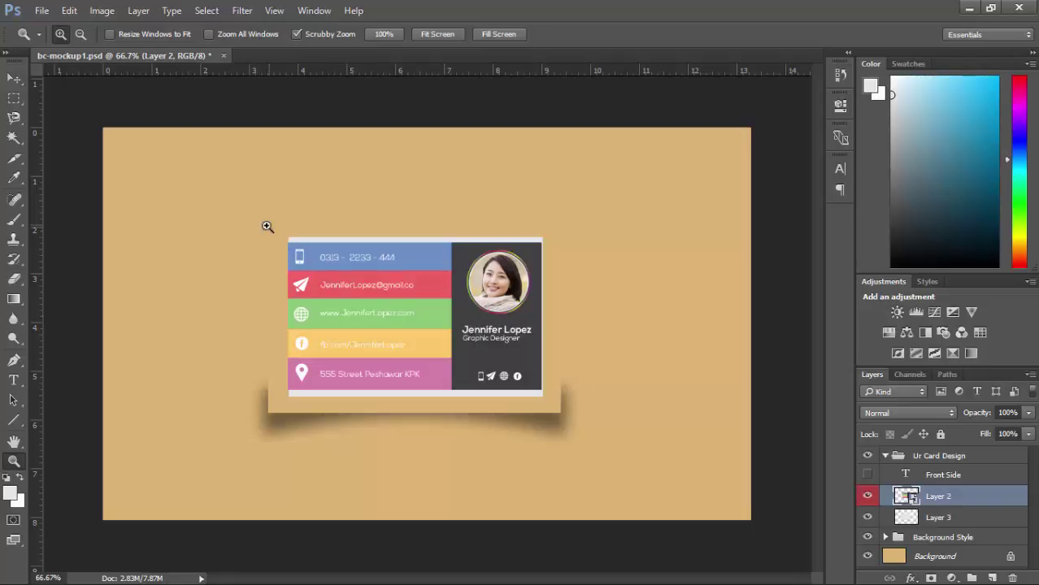
Zoom in to check the card in bc-mockup1.psd, then select the Background Style group with the Move tool
drag(267, 225, 347, 318)
key(ctrl+0)
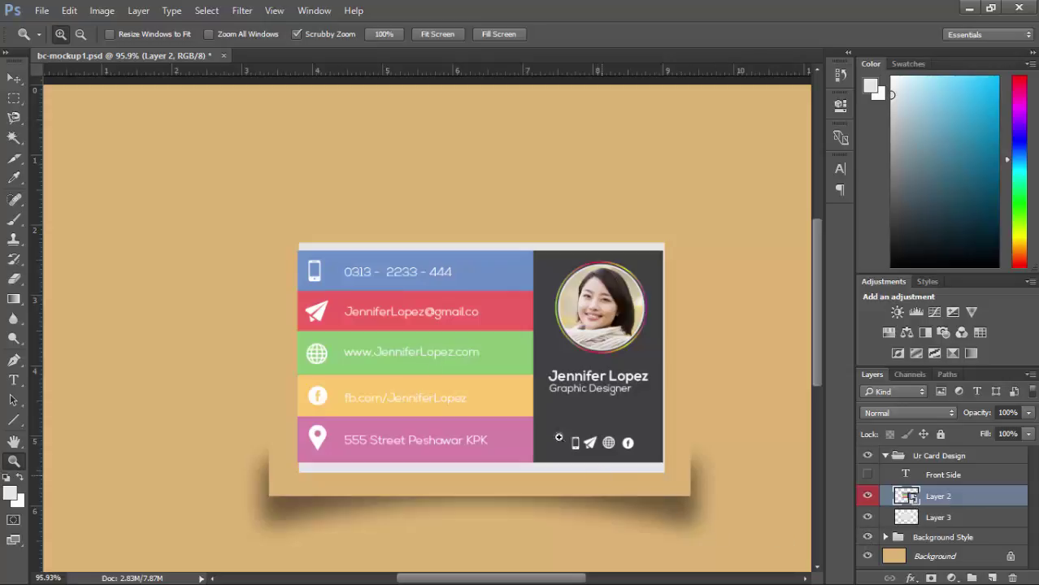
click(14, 78)
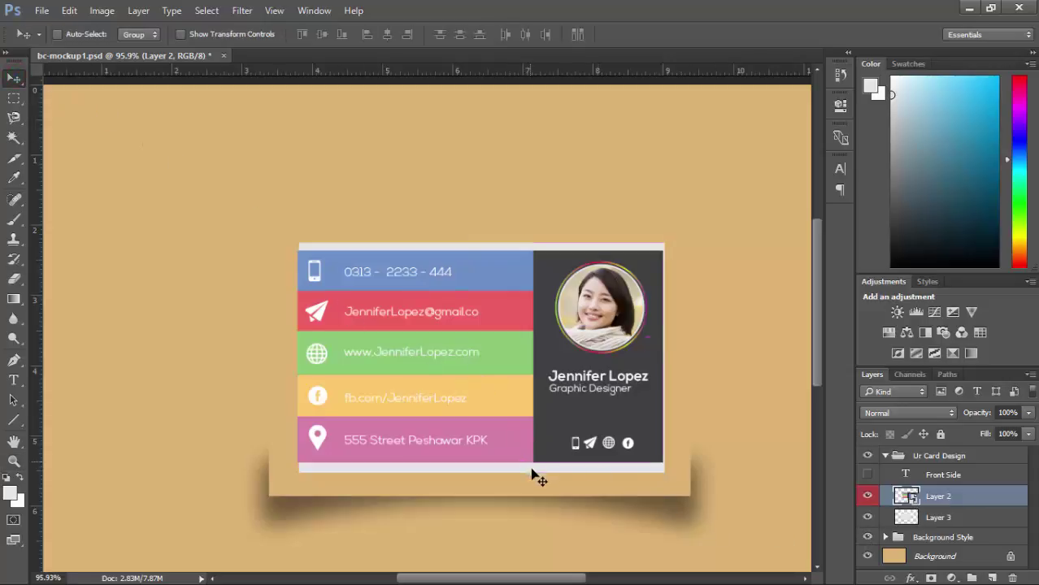
click(937, 538)
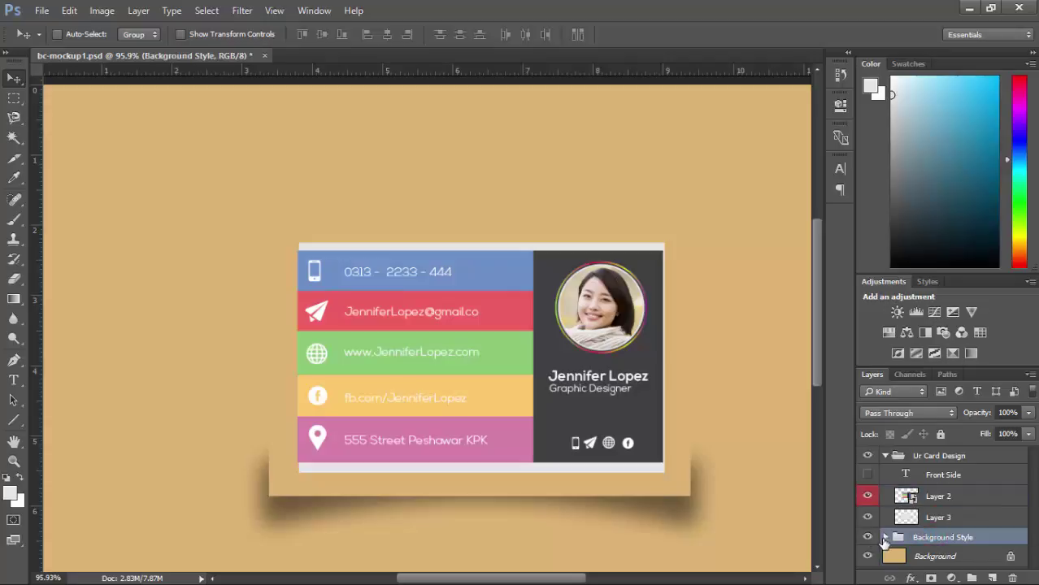
Free-transform the Background Style group and toggle Layer 3's visibility to check its effect
click(69, 10)
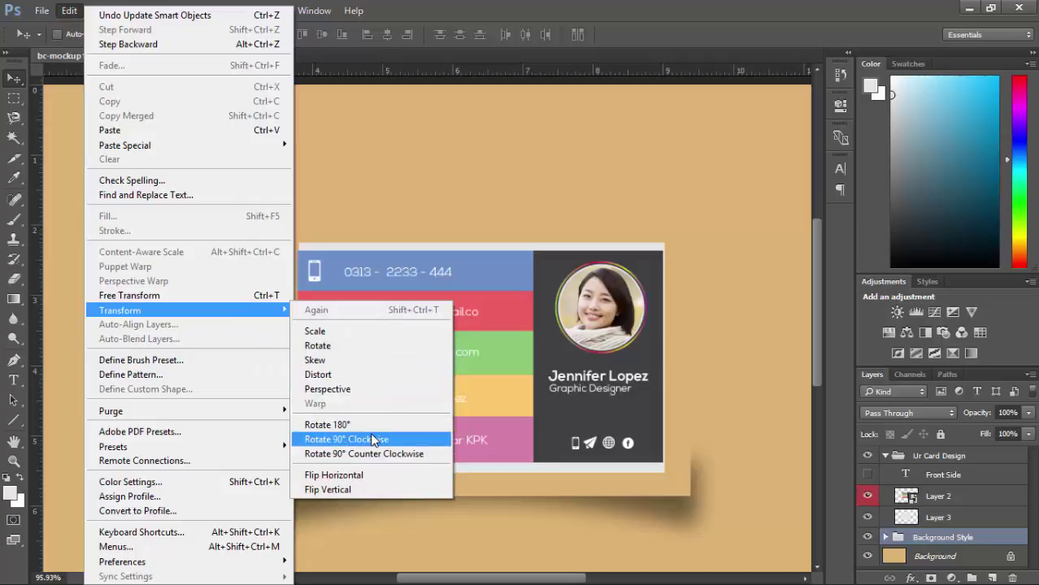
click(202, 295)
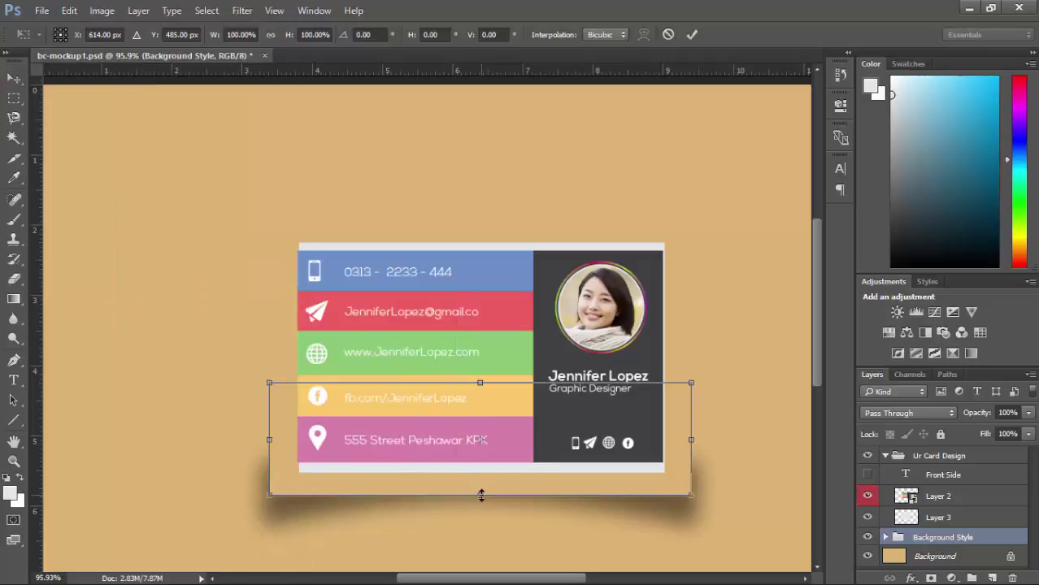
click(921, 518)
click(868, 517)
click(869, 518)
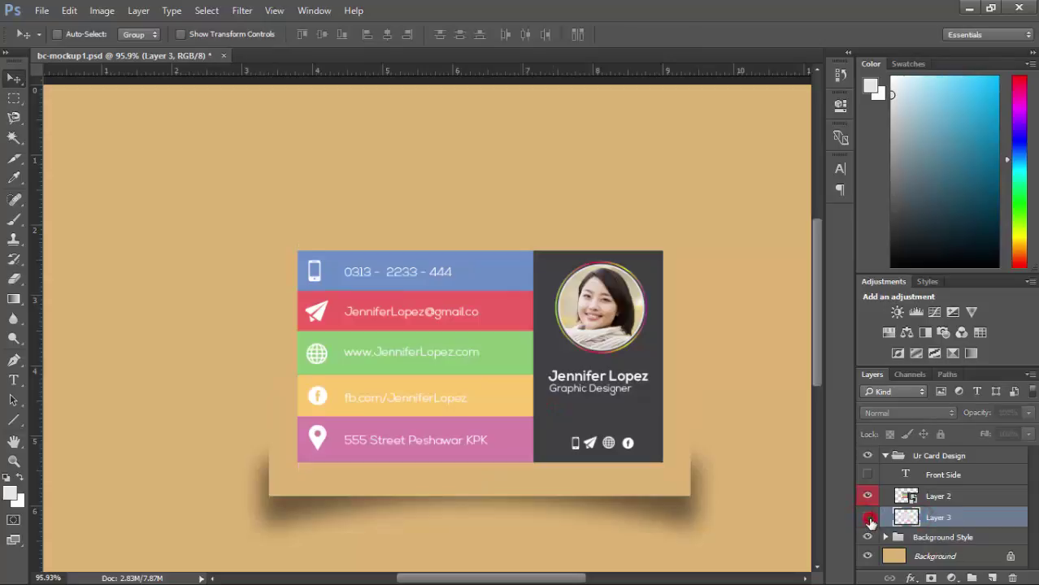
click(868, 519)
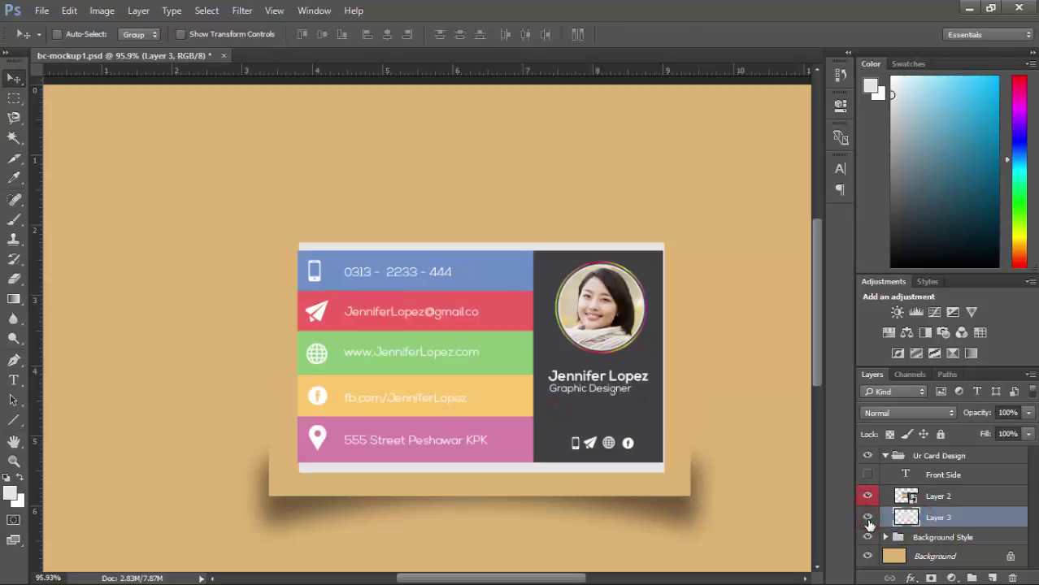
Nudge the card artwork on Layer 2 slightly downward
click(927, 496)
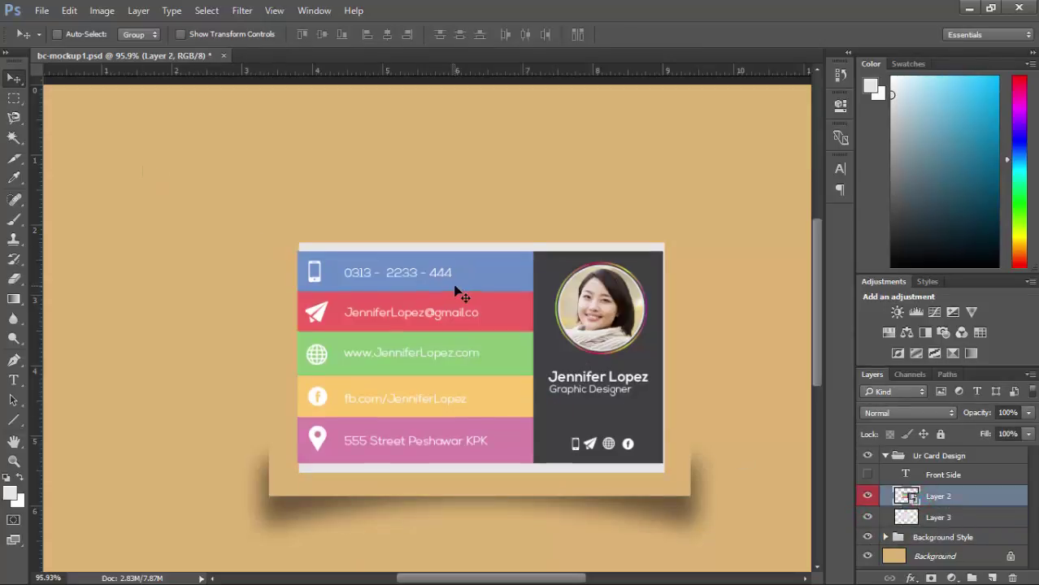
drag(457, 287, 460, 291)
key(Down)
key(Down)
key(Down)
key(Down)
key(Down)
key(Down)
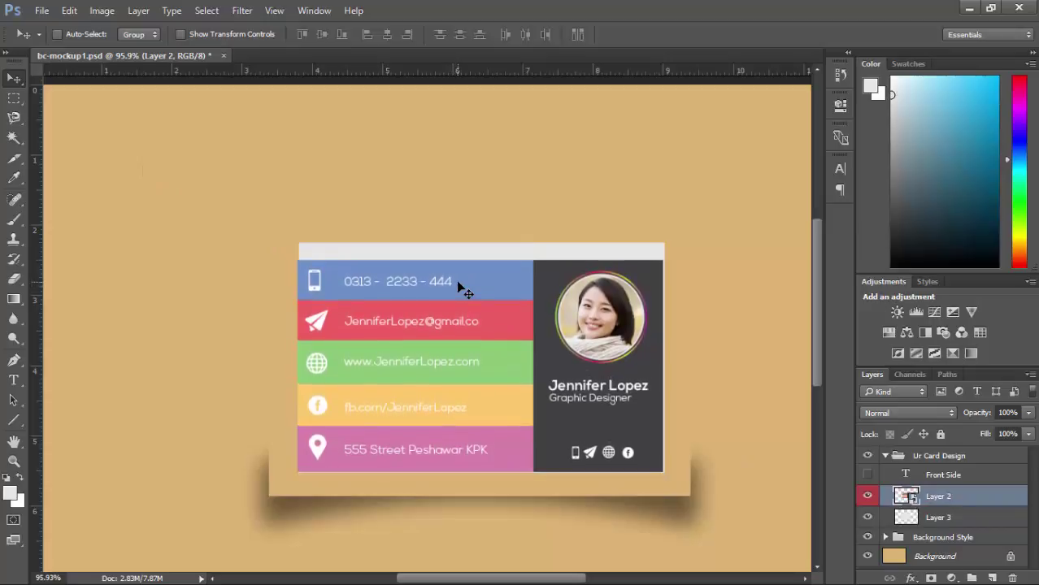
Shorten Layer 3's white backing from the top to 93% height
click(540, 252)
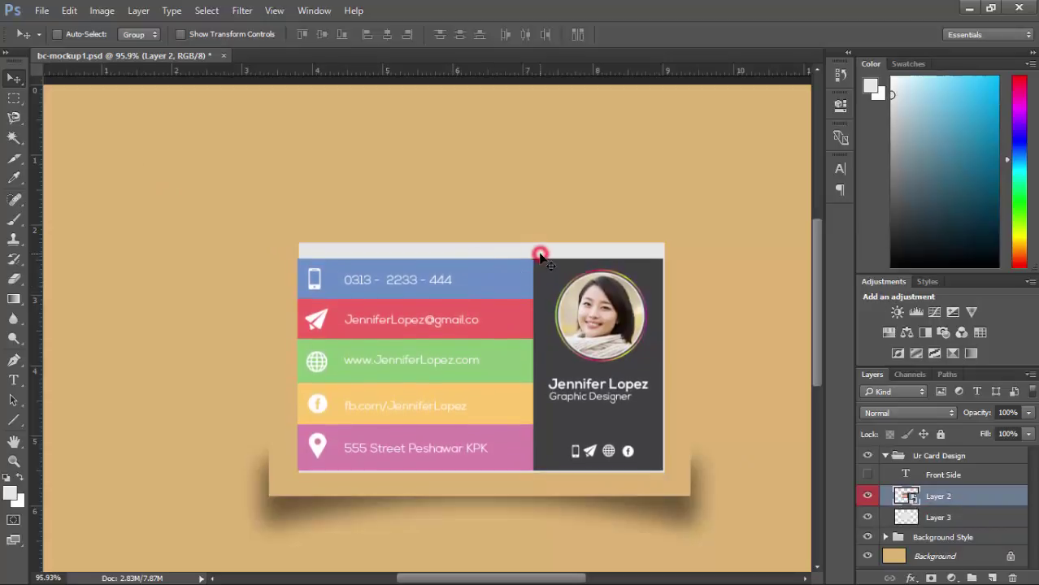
click(956, 518)
key(ctrl+t)
drag(482, 242, 482, 258)
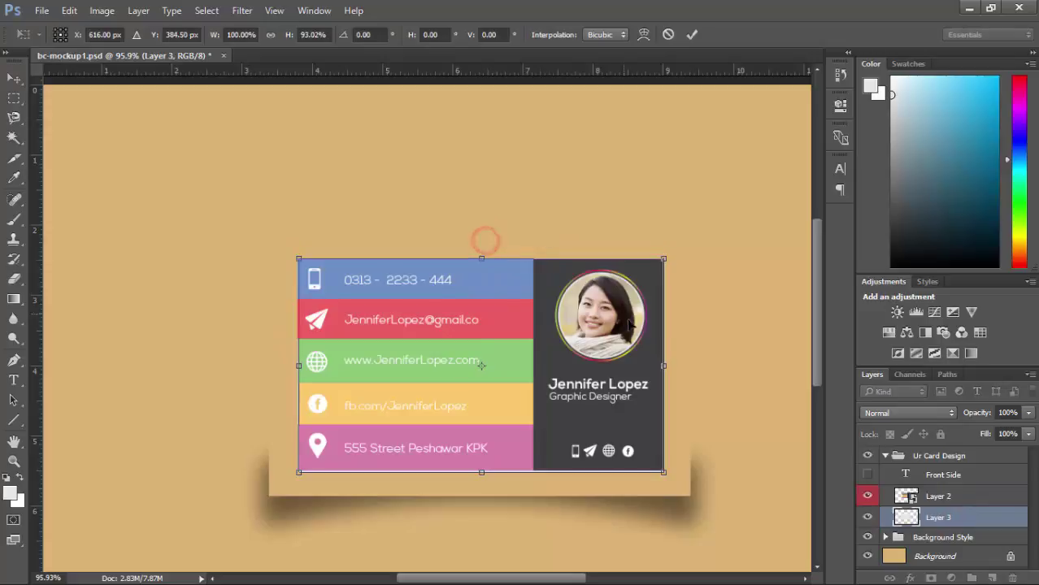
click(692, 33)
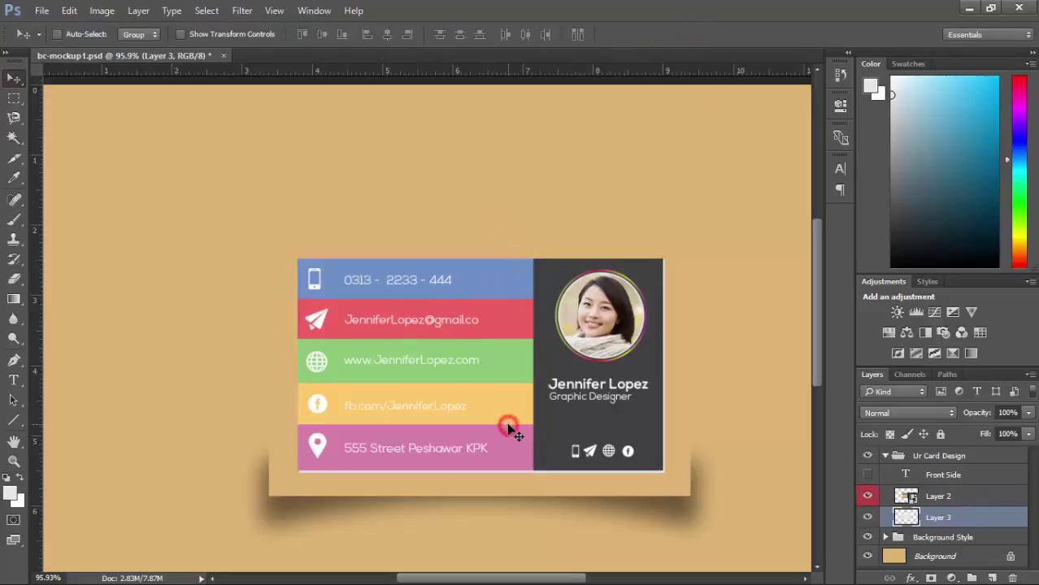
Nudge the Ur Card Design group down one pixel and zoom out to view the whole mockup
drag(515, 418, 539, 405)
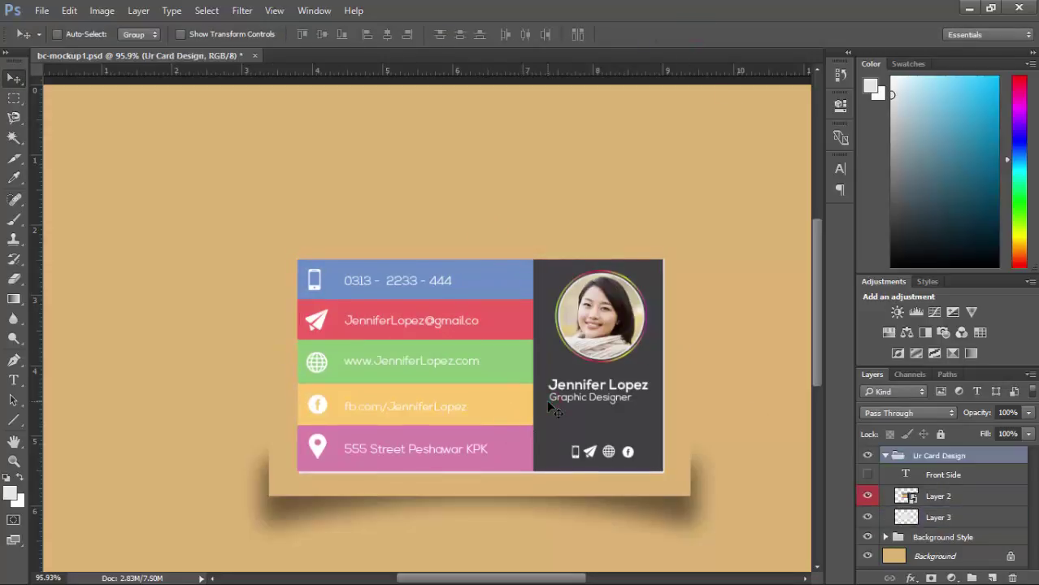
key(Down)
click(692, 199)
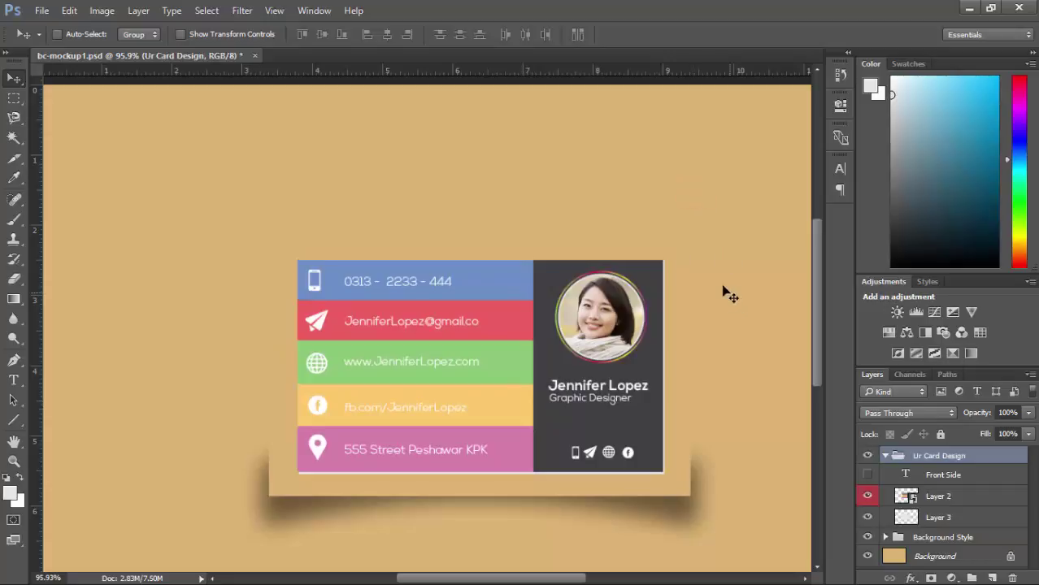
key(ctrl+minus)
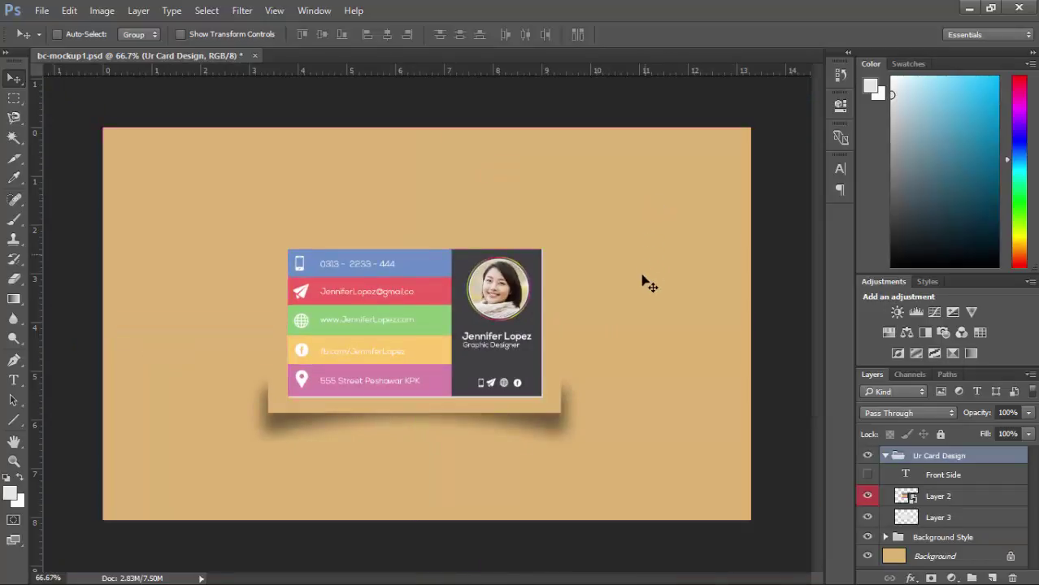
key(z)
drag(269, 238, 306, 262)
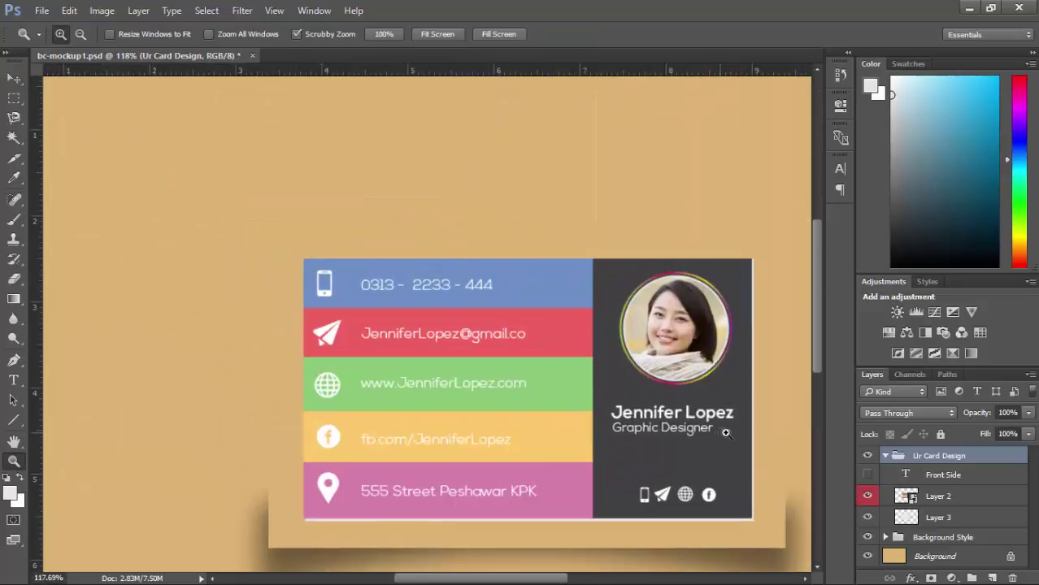
mouse_move(756, 448)
mouse_down()
mouse_move(782, 464)
mouse_move(758, 467)
mouse_up()
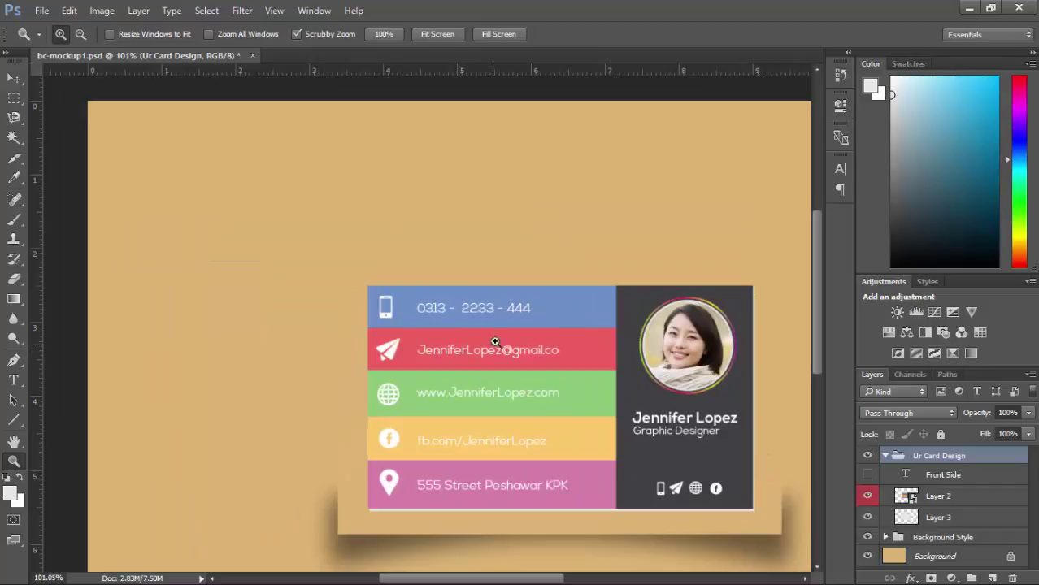
scroll(494, 341, down, 2)
scroll(488, 283, down, 2)
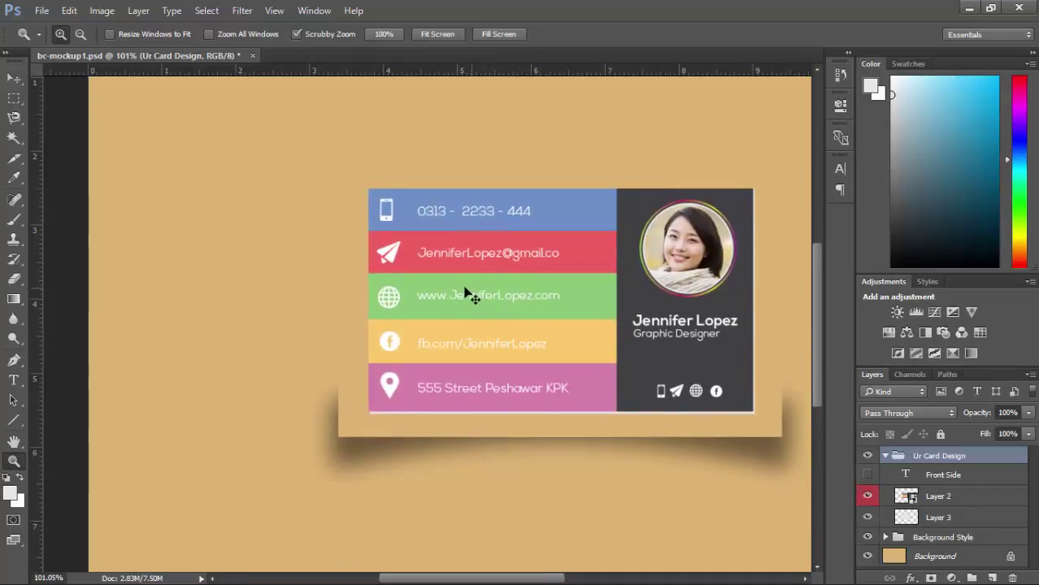